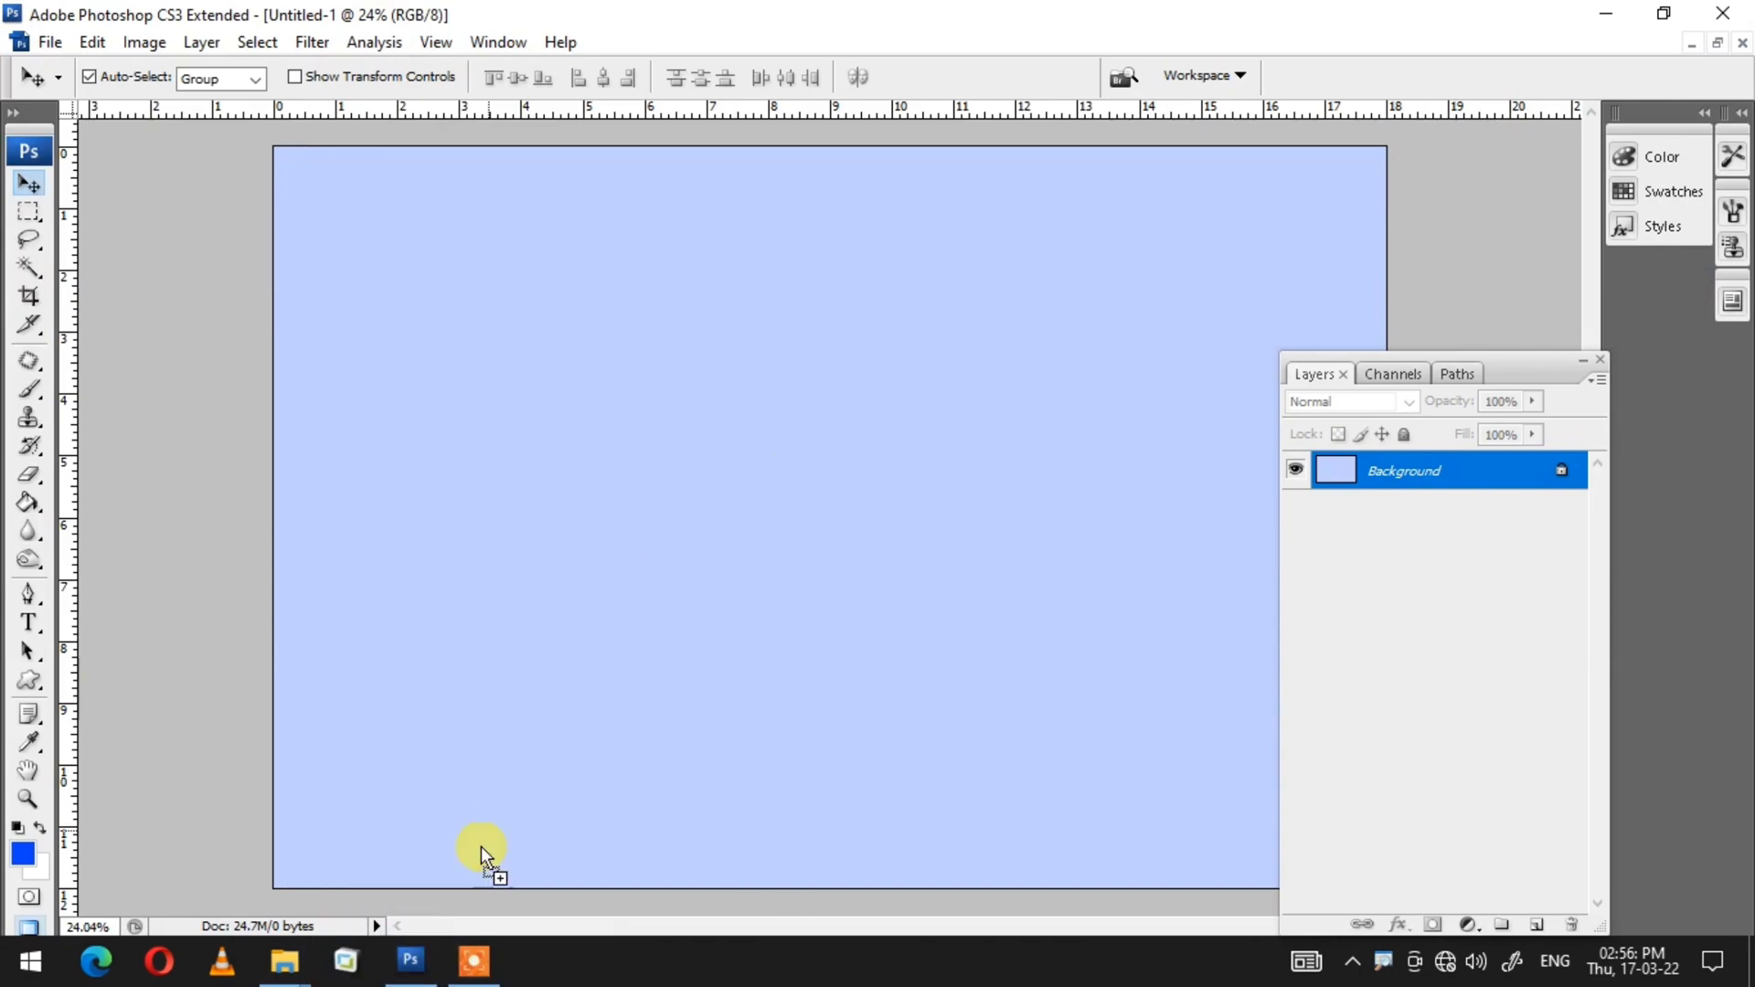
# Step: Cut the woman's Holi photo from its own file, close it, and paste it into the collage document, moving it into place
pyautogui.press('z')
pyautogui.rightClick(853, 421)
pyautogui.click(862, 446)
pyautogui.hotkey('ctrl', 'a')
pyautogui.hotkey('ctrl', 'x')
pyautogui.hotkey('ctrl', 'w')
pyautogui.click(876, 397)
pyautogui.click(732, 385)
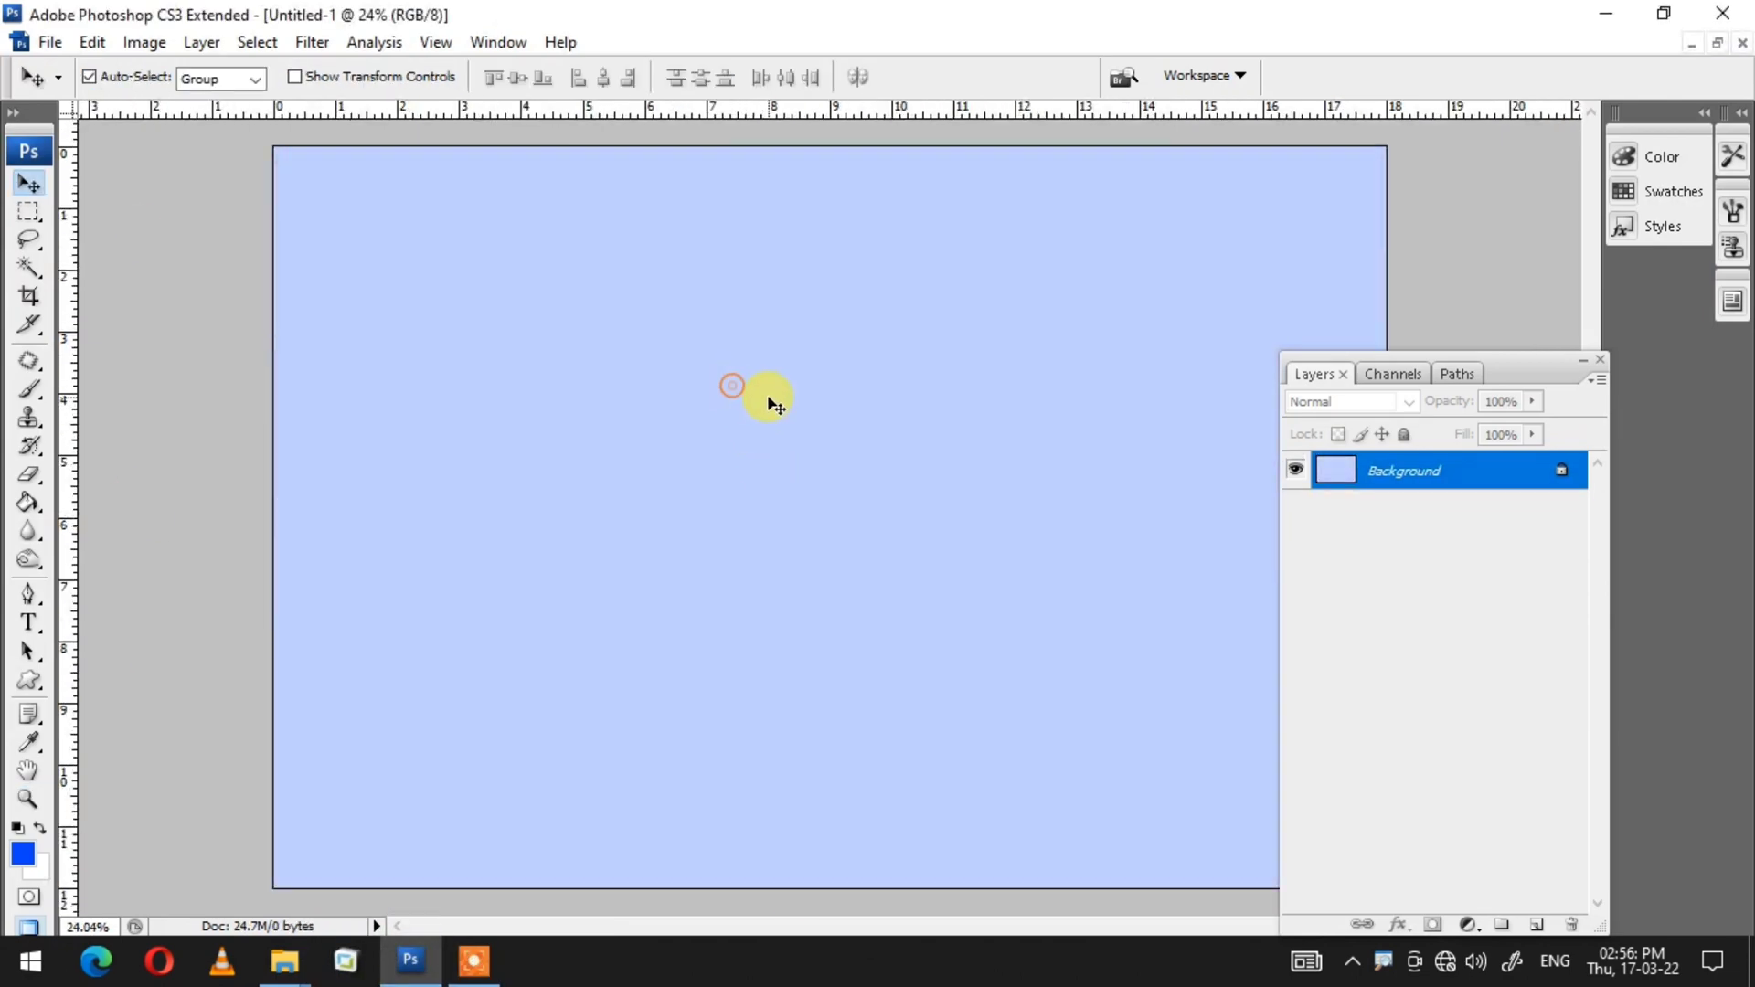
pyautogui.hotkey('ctrl', 'v')
pyautogui.moveTo(955, 498); pyautogui.dragTo(725, 551)
# Step: Free-transform the woman layer, rotating it about 15.5° and scaling it to about 118.8%
pyautogui.hotkey('ctrl', 't')
pyautogui.moveTo(1081, 519); pyautogui.dragTo(1060, 645)
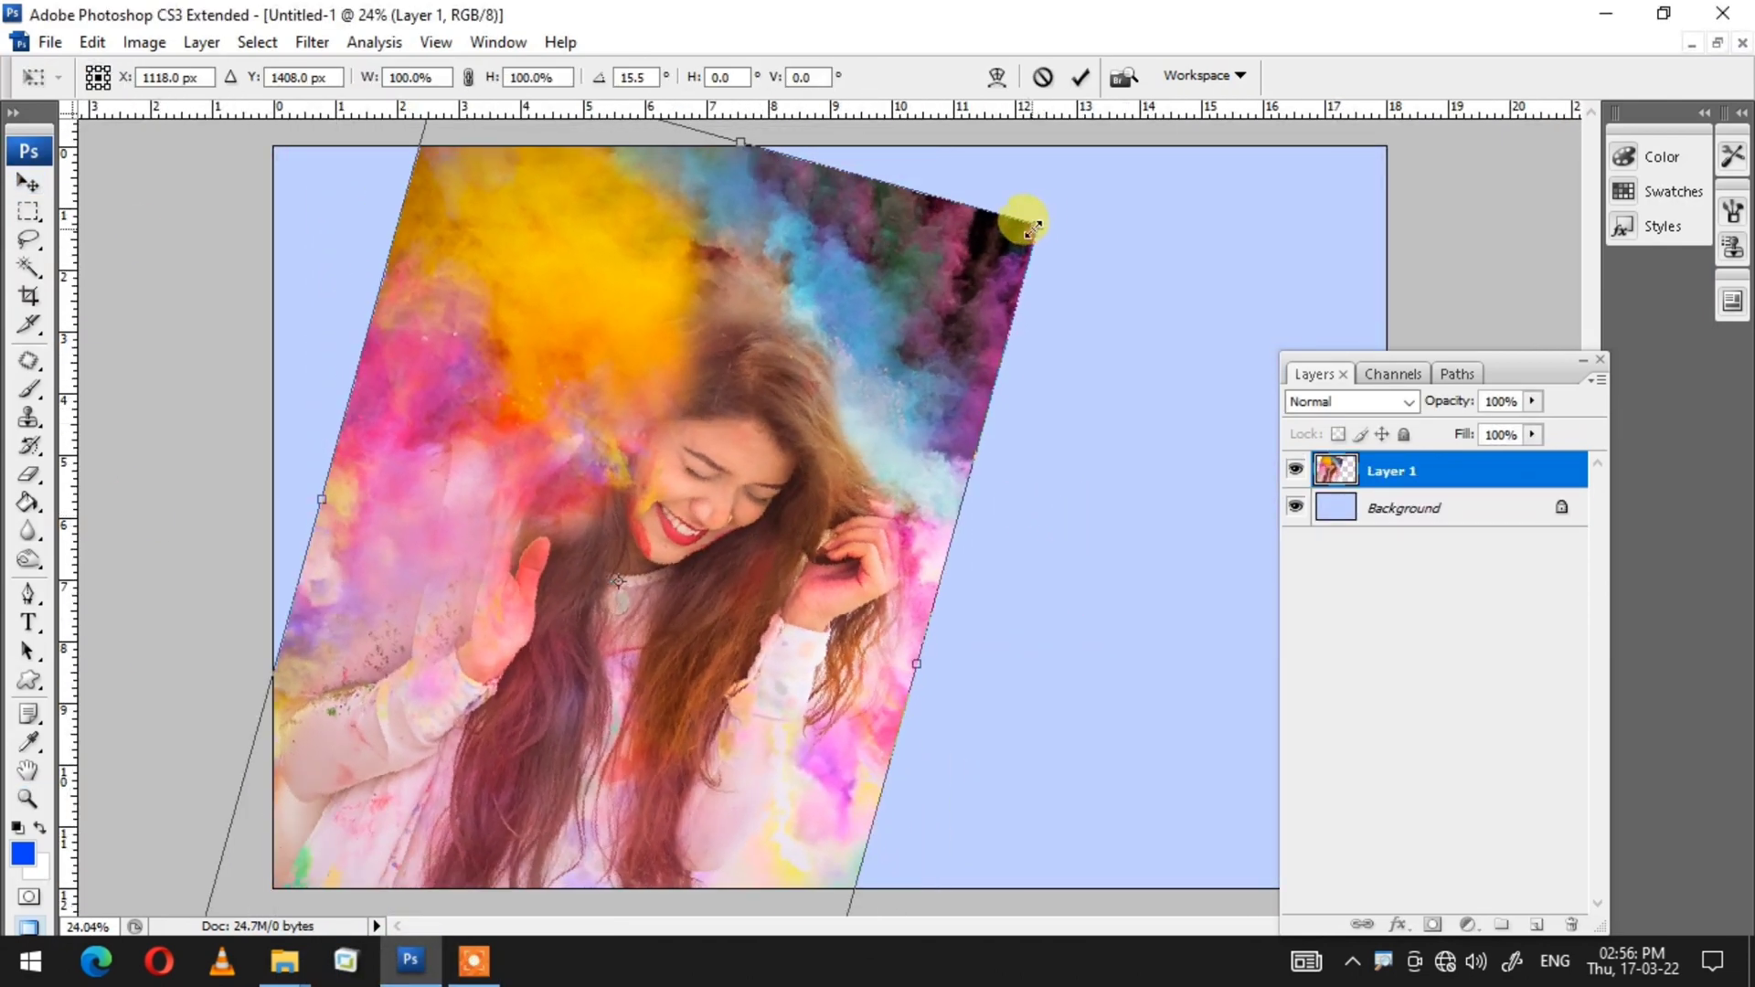
pyautogui.moveTo(1022, 218); pyautogui.dragTo(1100, 147)
pyautogui.moveTo(855, 486); pyautogui.dragTo(804, 410)
pyautogui.hotkey('ctrl', '-')
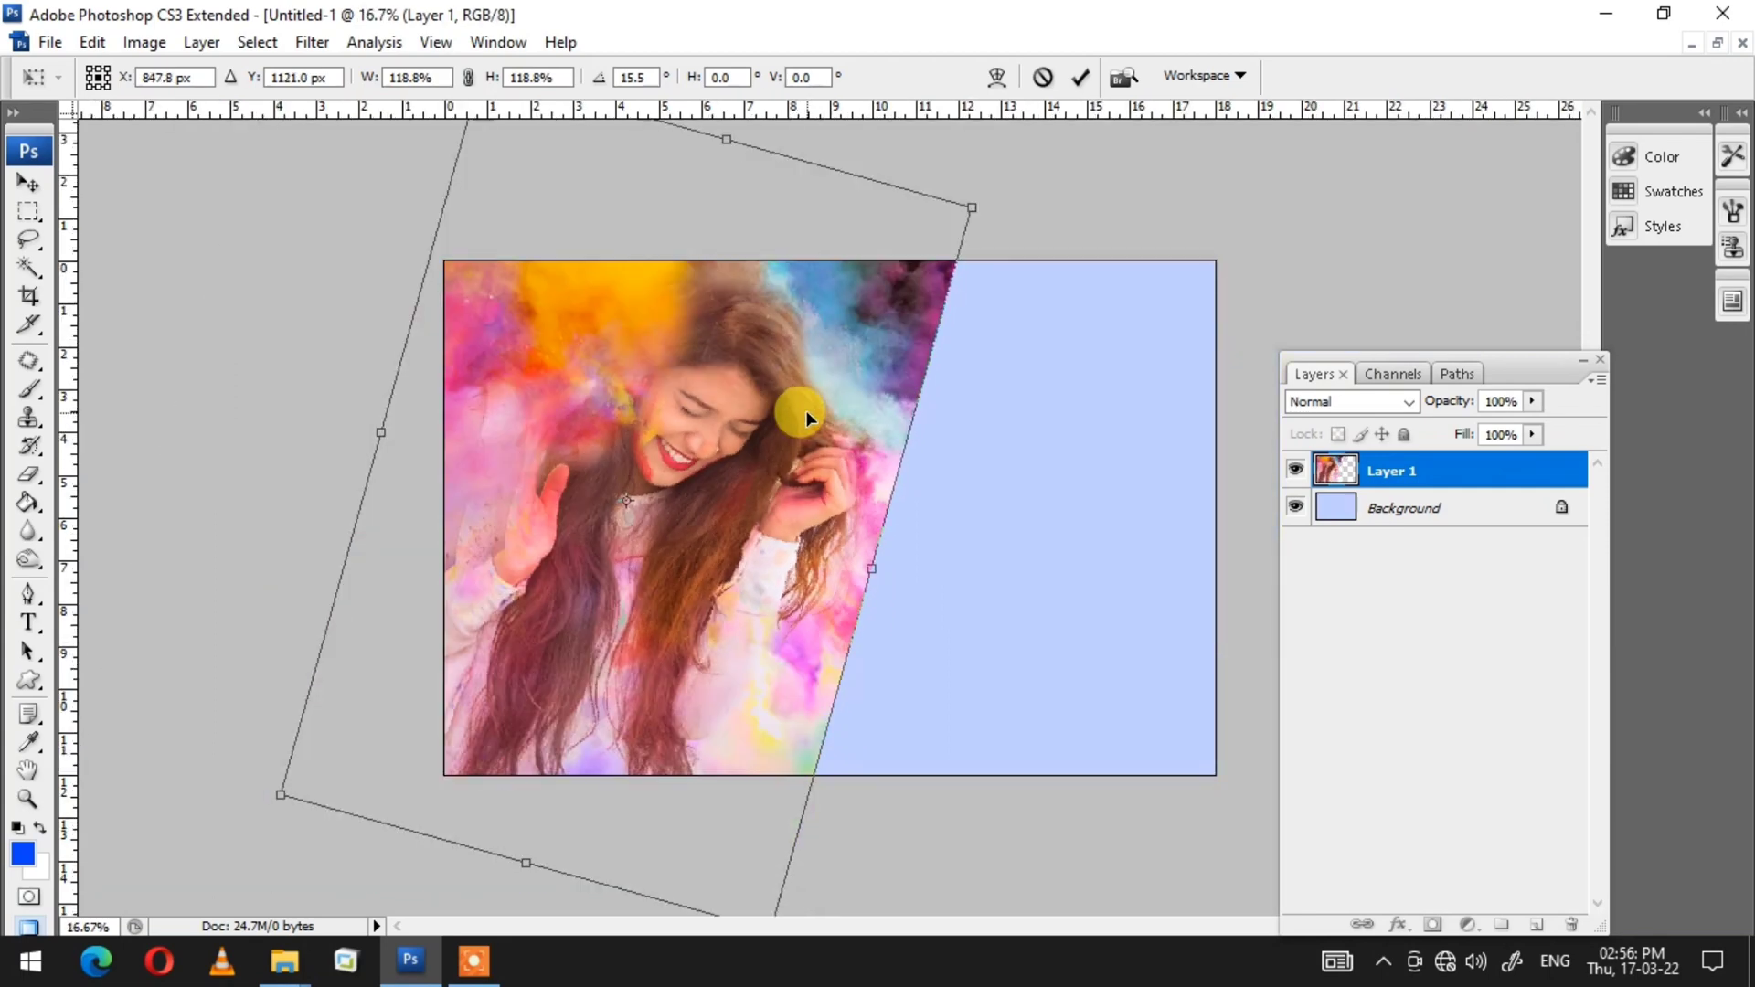
pyautogui.press('Return')
# Step: Erase the woman layer's right edge with a large soft Eraser so it fades into the background
pyautogui.press('e')
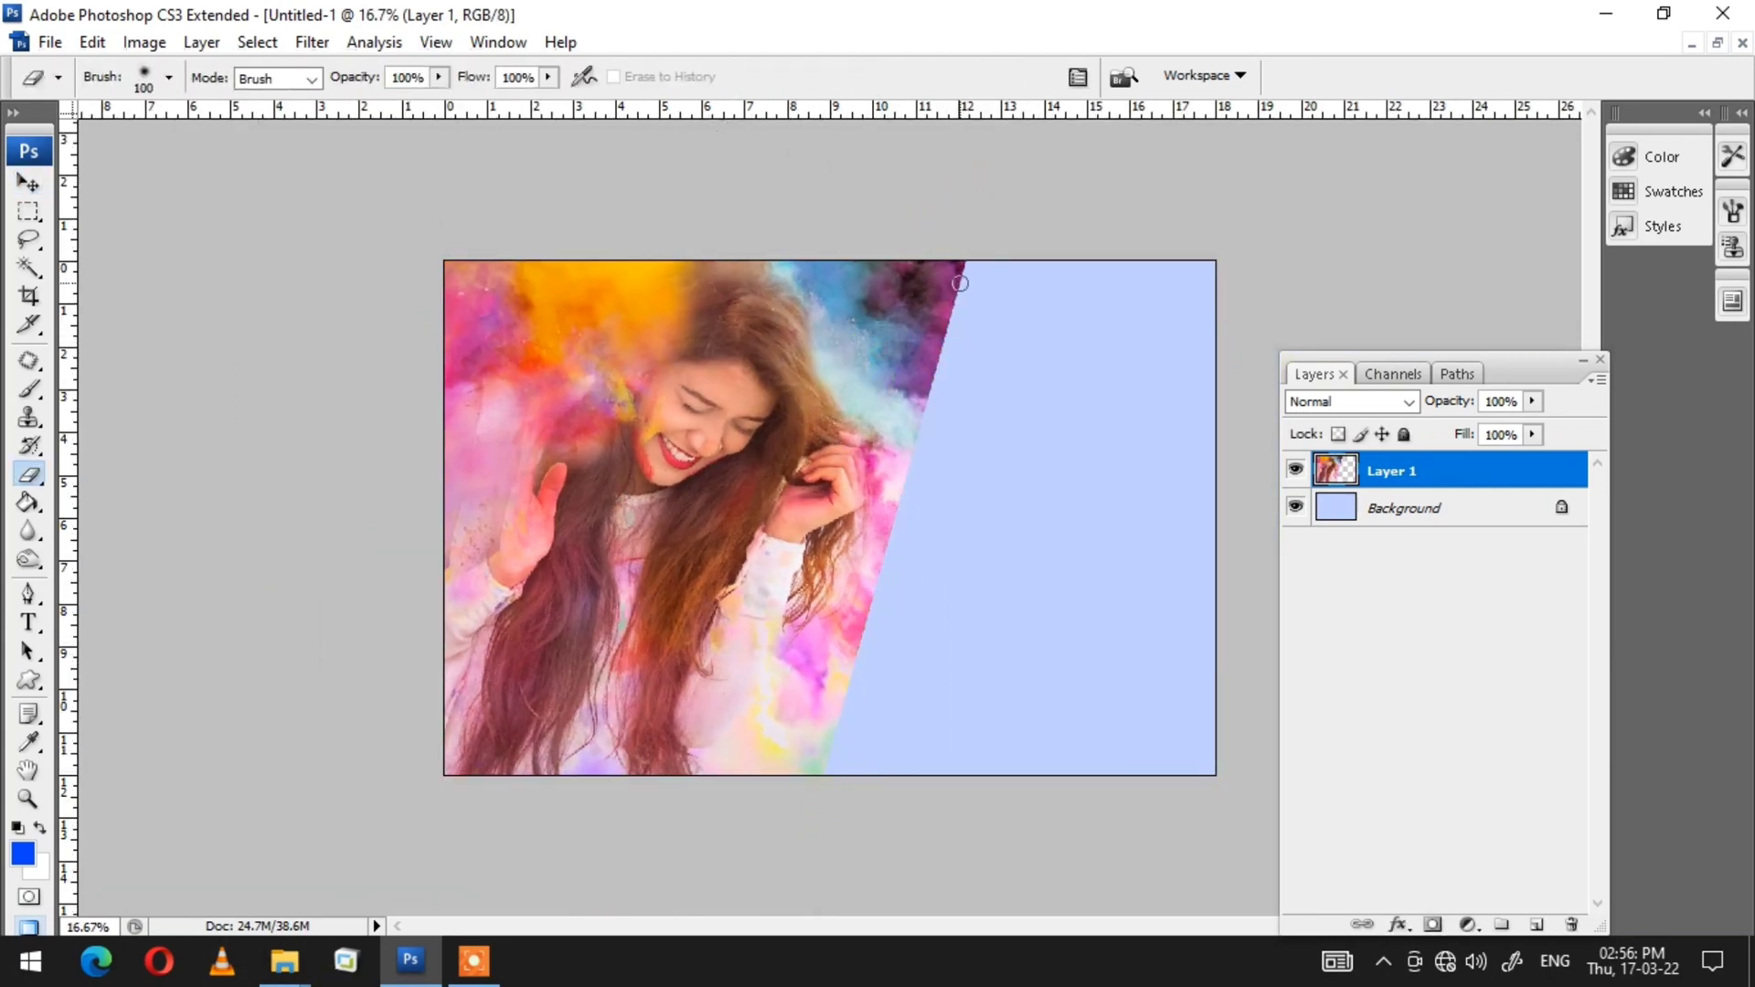
pyautogui.moveTo(882, 704); pyautogui.dragTo(959, 470)
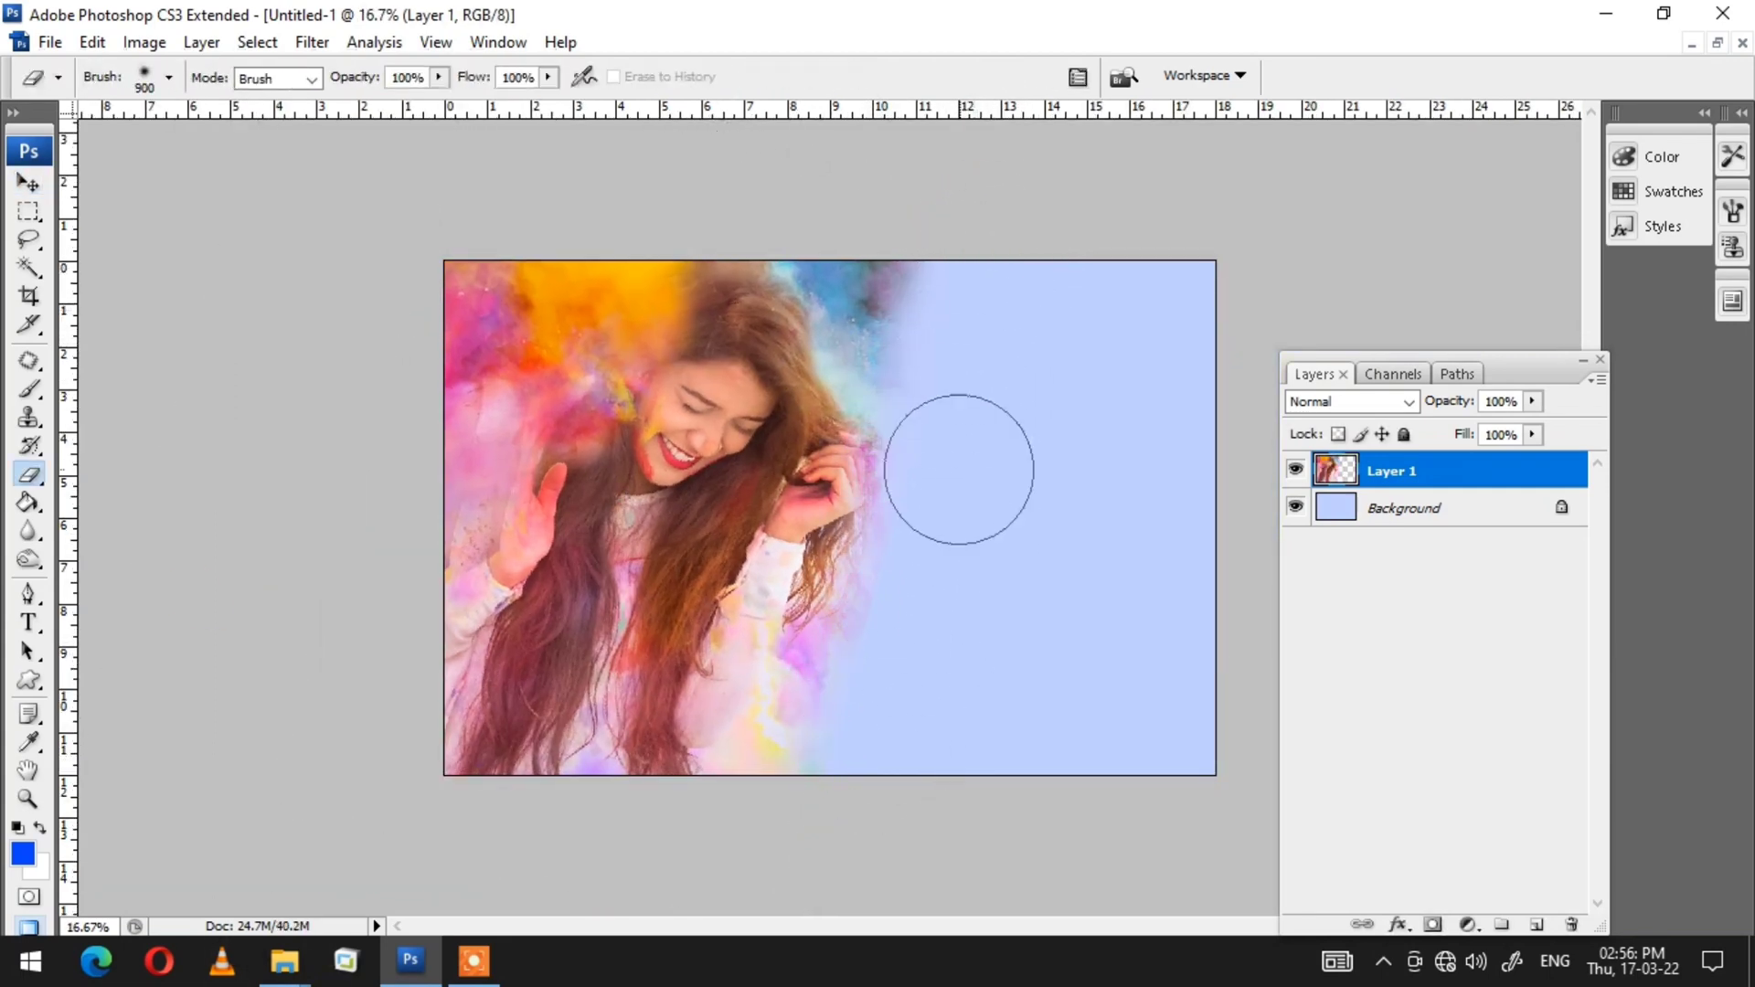
# Step: Bring the senjuti-kundu girl photo from the creativity folder into the collage as a new layer
pyautogui.hotkey('alt', 'Tab')
pyautogui.click(709, 338)
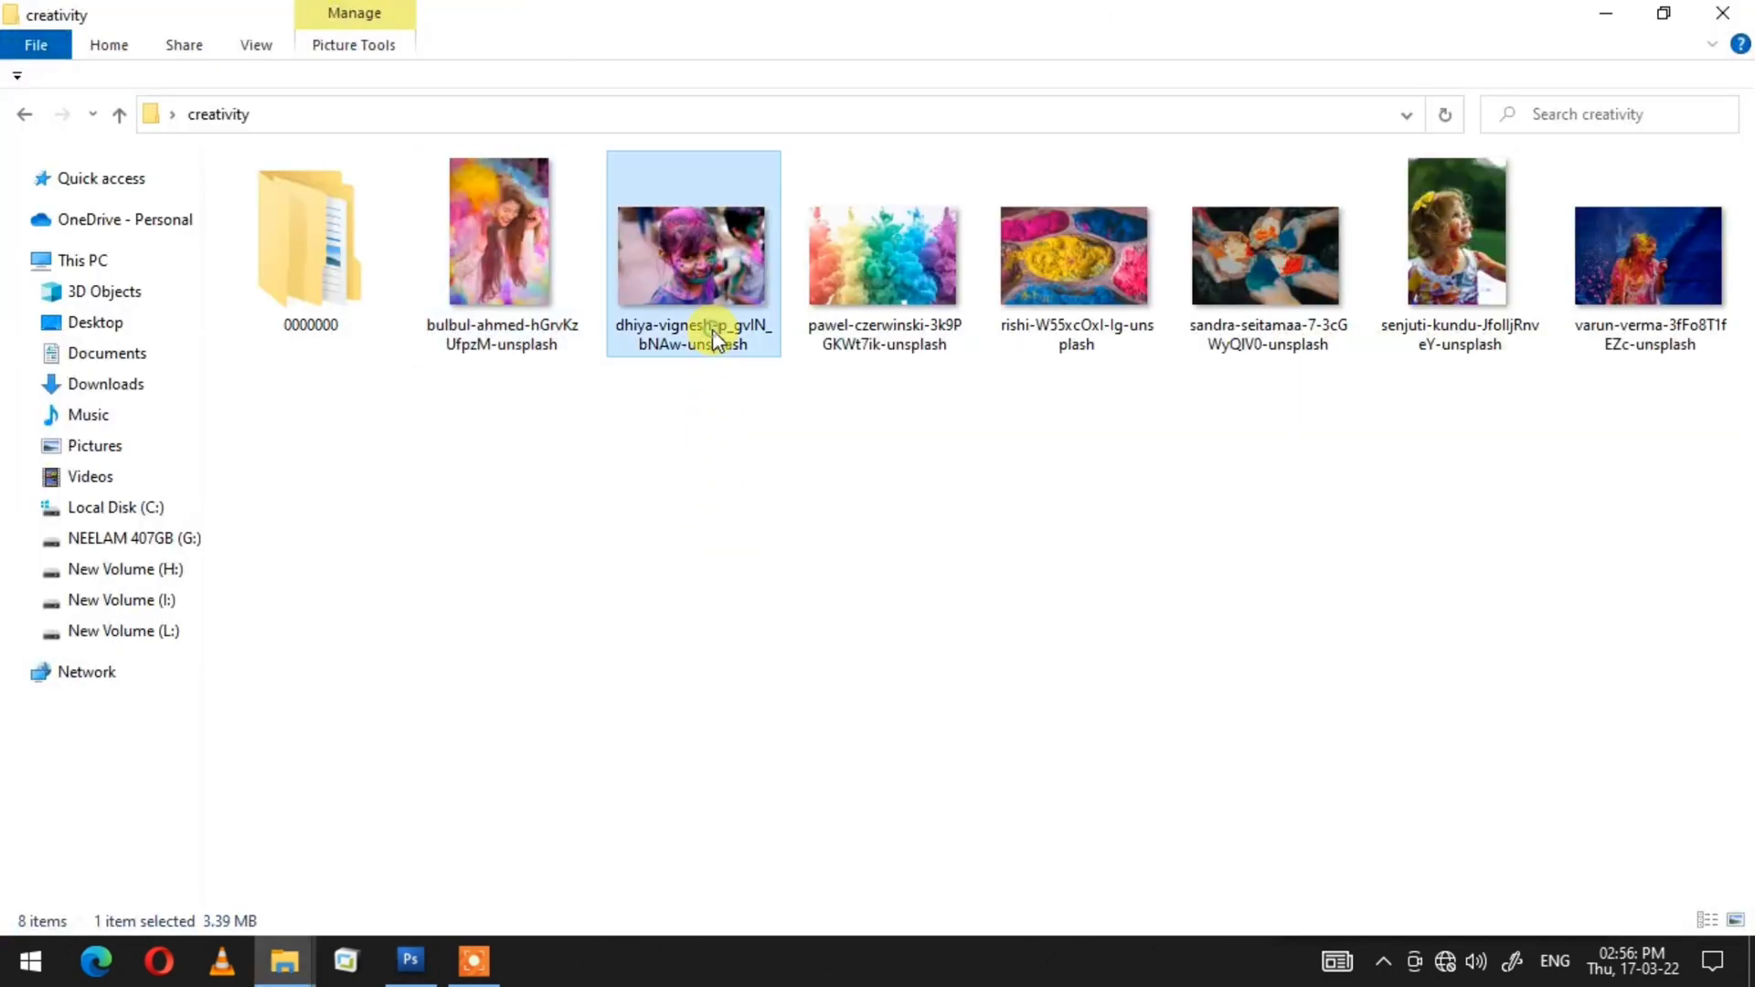
pyautogui.moveTo(1472, 250); pyautogui.dragTo(893, 442)
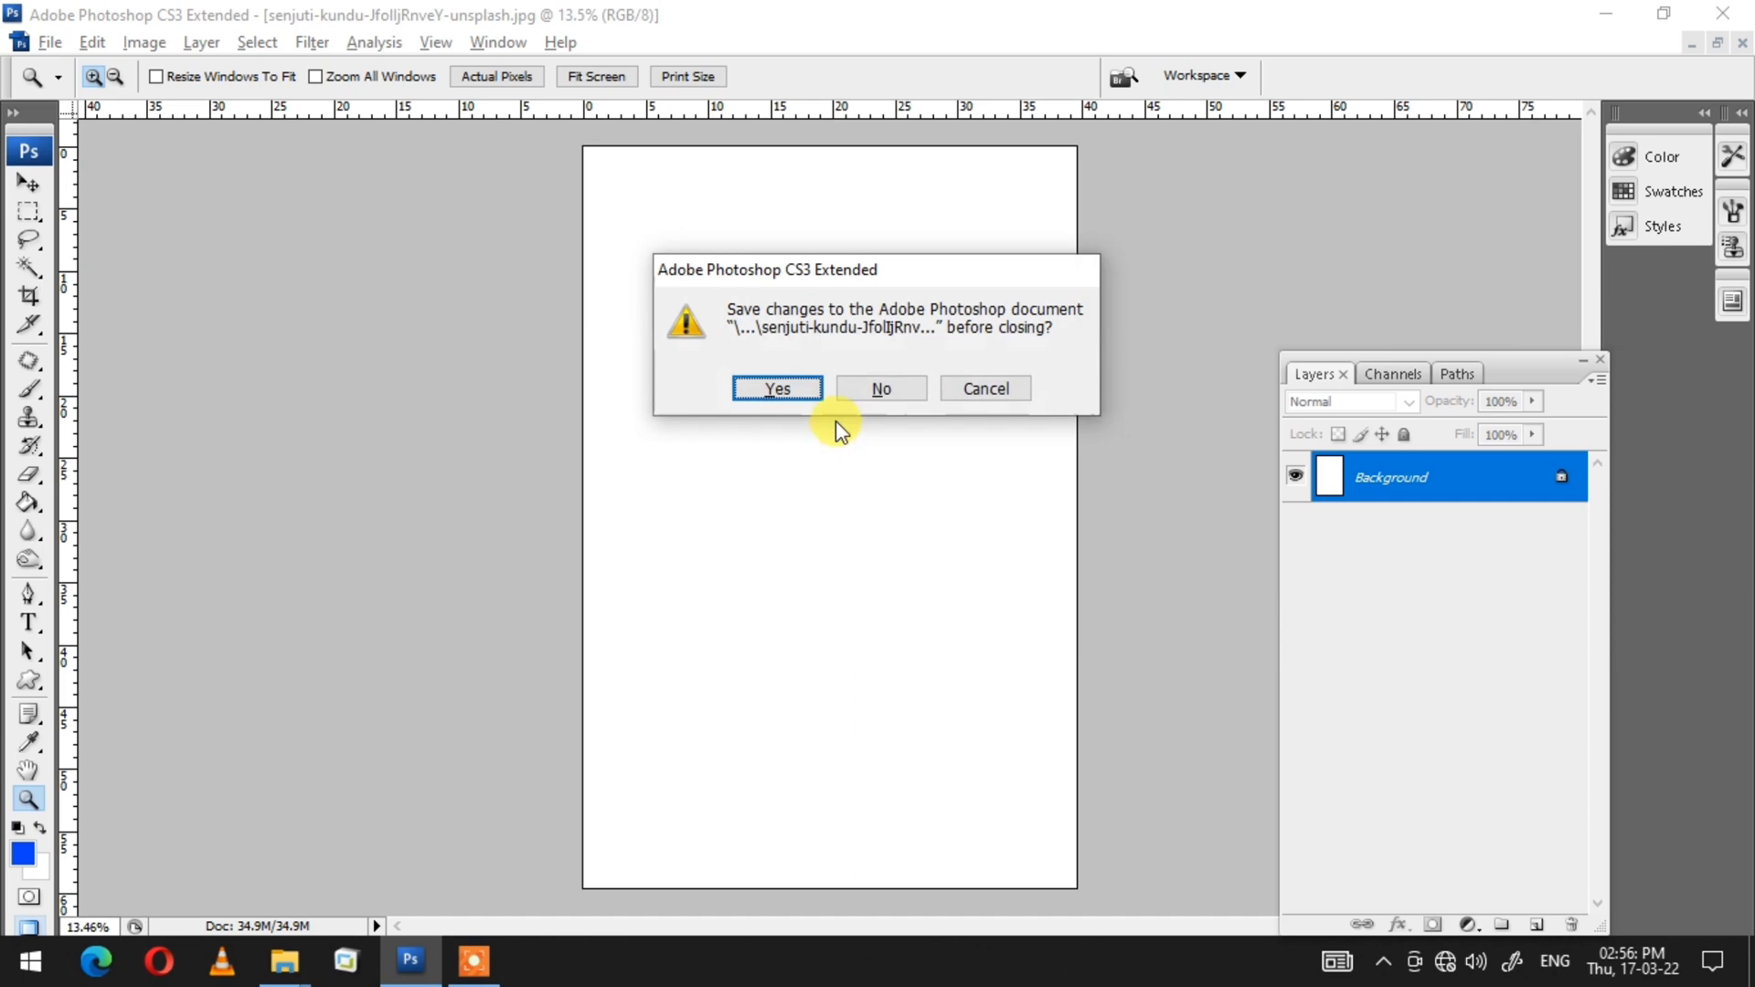
pyautogui.click(879, 387)
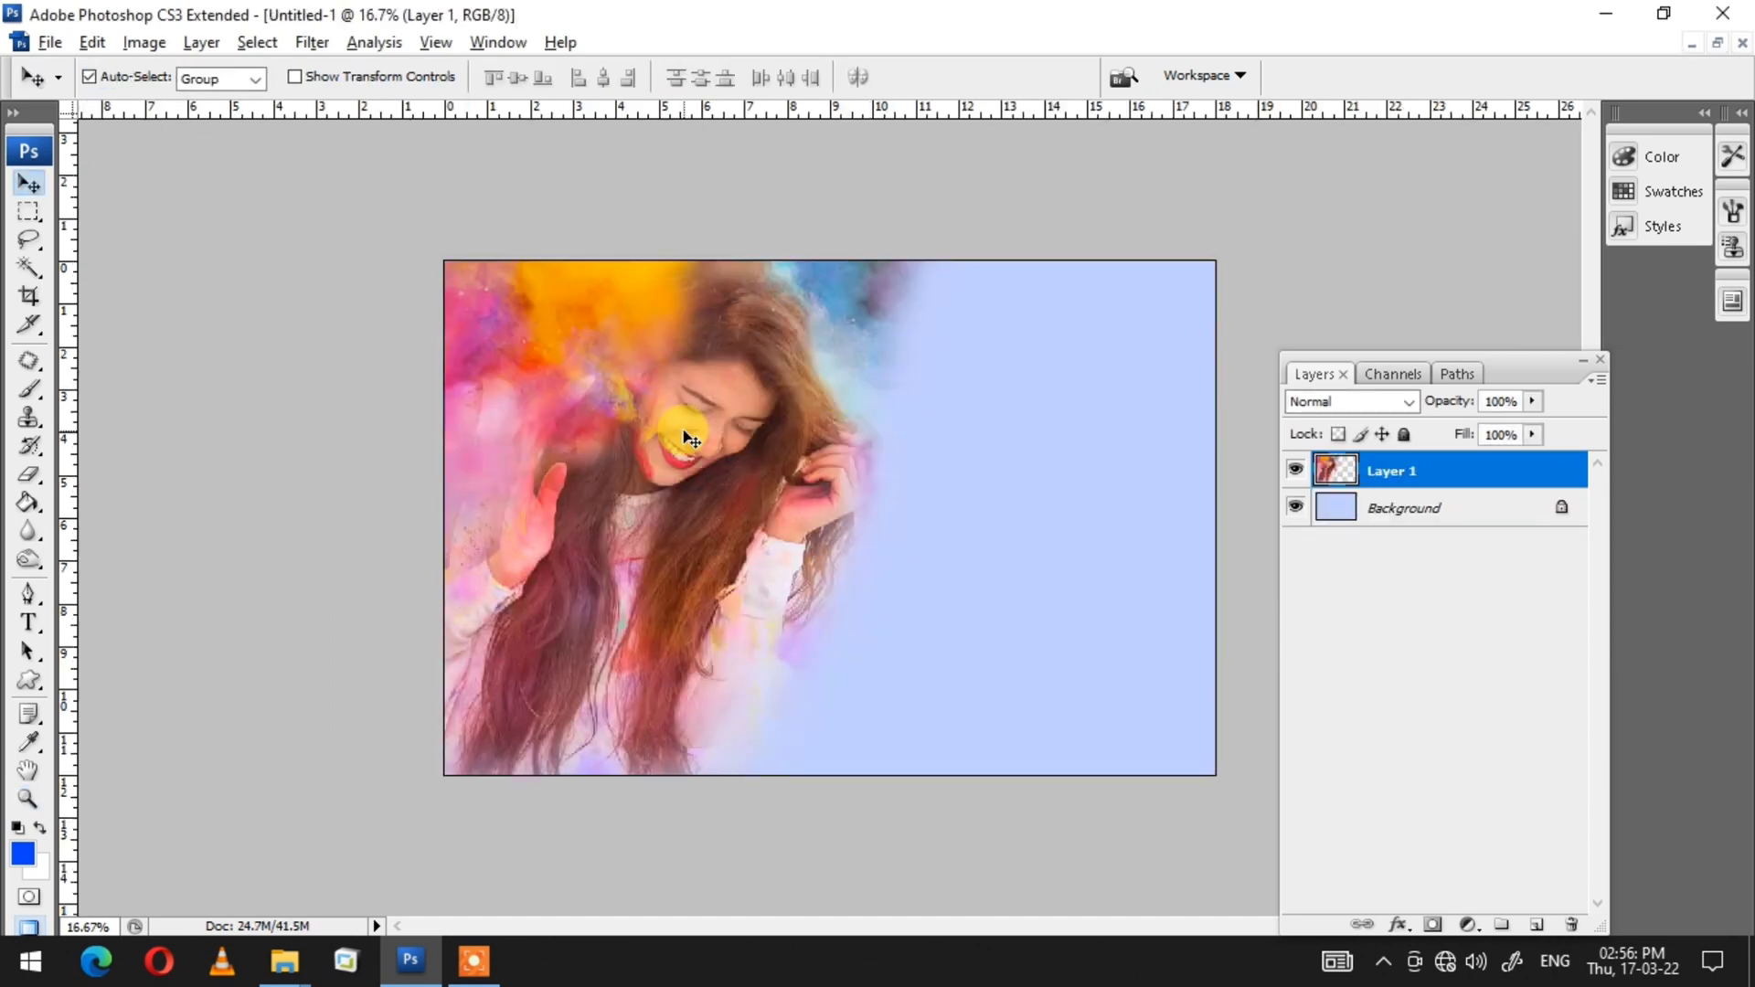
pyautogui.hotkey('ctrl', 'v')
# Step: Flip the girl layer horizontally, then scale and rotate it onto the right side of the canvas
pyautogui.hotkey('ctrl', 't')
pyautogui.rightClick(987, 518)
pyautogui.click(1066, 848)
pyautogui.moveTo(1134, 263); pyautogui.dragTo(992, 498)
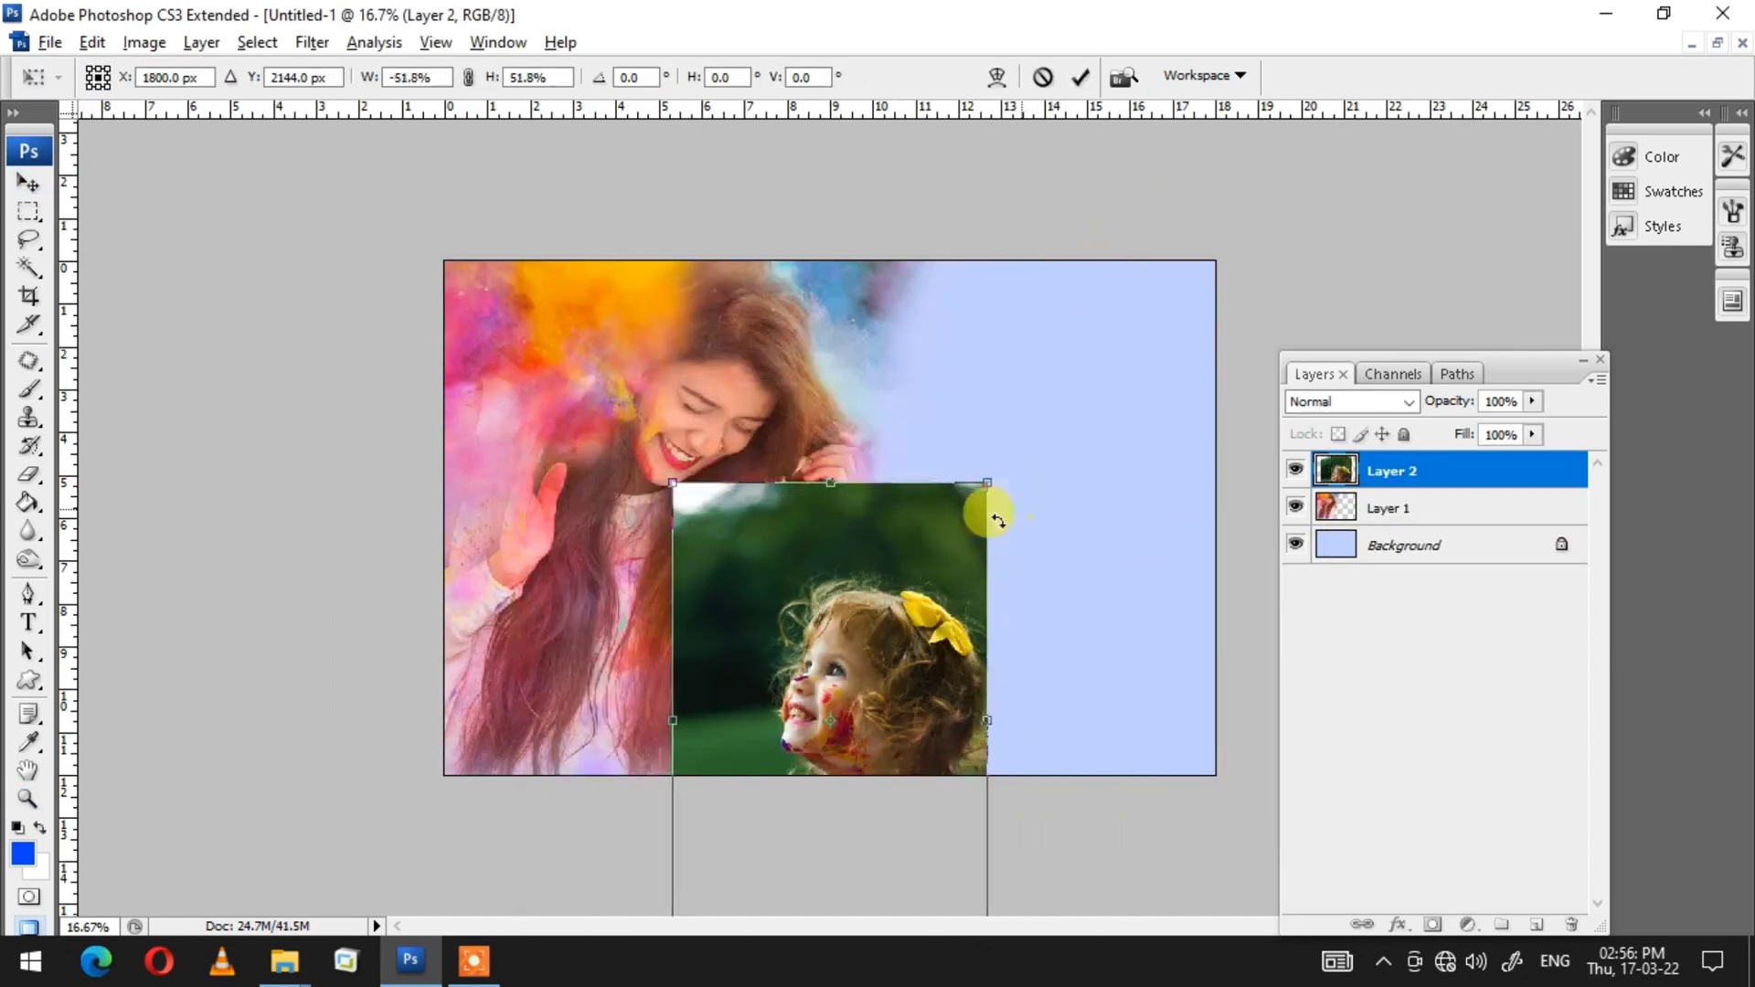
pyautogui.moveTo(908, 588); pyautogui.dragTo(1100, 384)
pyautogui.moveTo(760, 563); pyautogui.dragTo(766, 636)
pyautogui.press('Return')
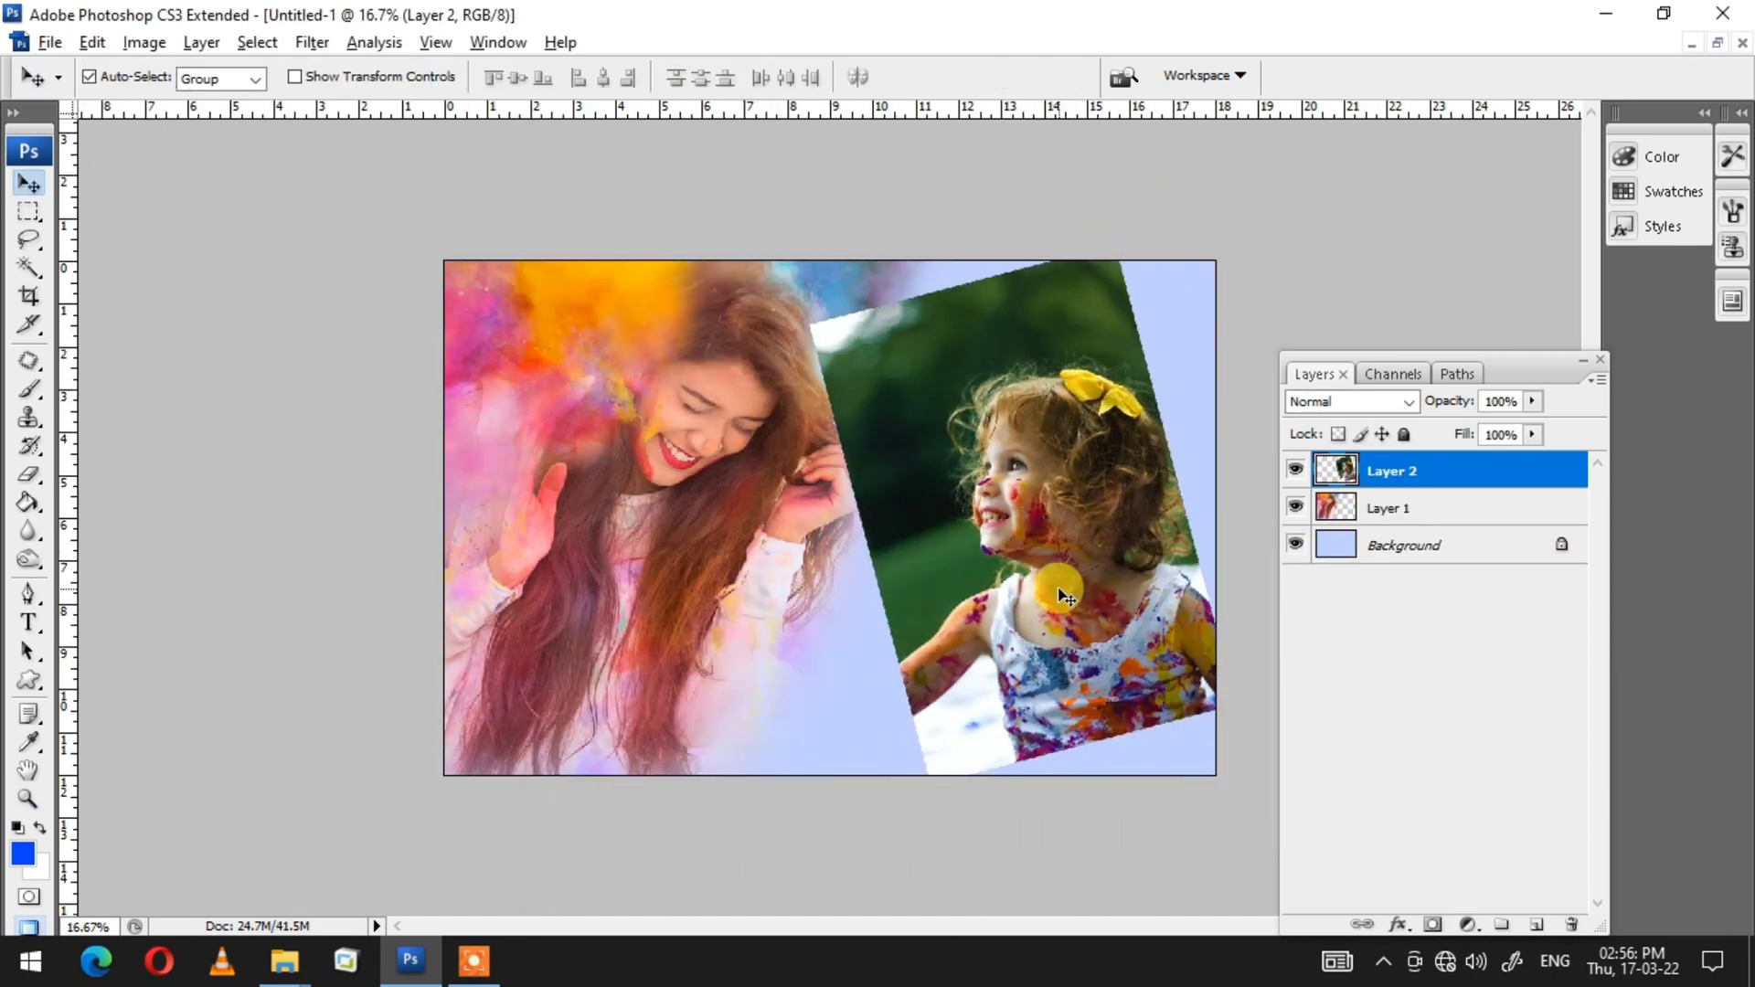
# Step: Move the girl layer and rotate it about 32.8° at about 92.1% size
pyautogui.moveTo(1086, 574); pyautogui.dragTo(1075, 560)
pyautogui.hotkey('ctrl', 't')
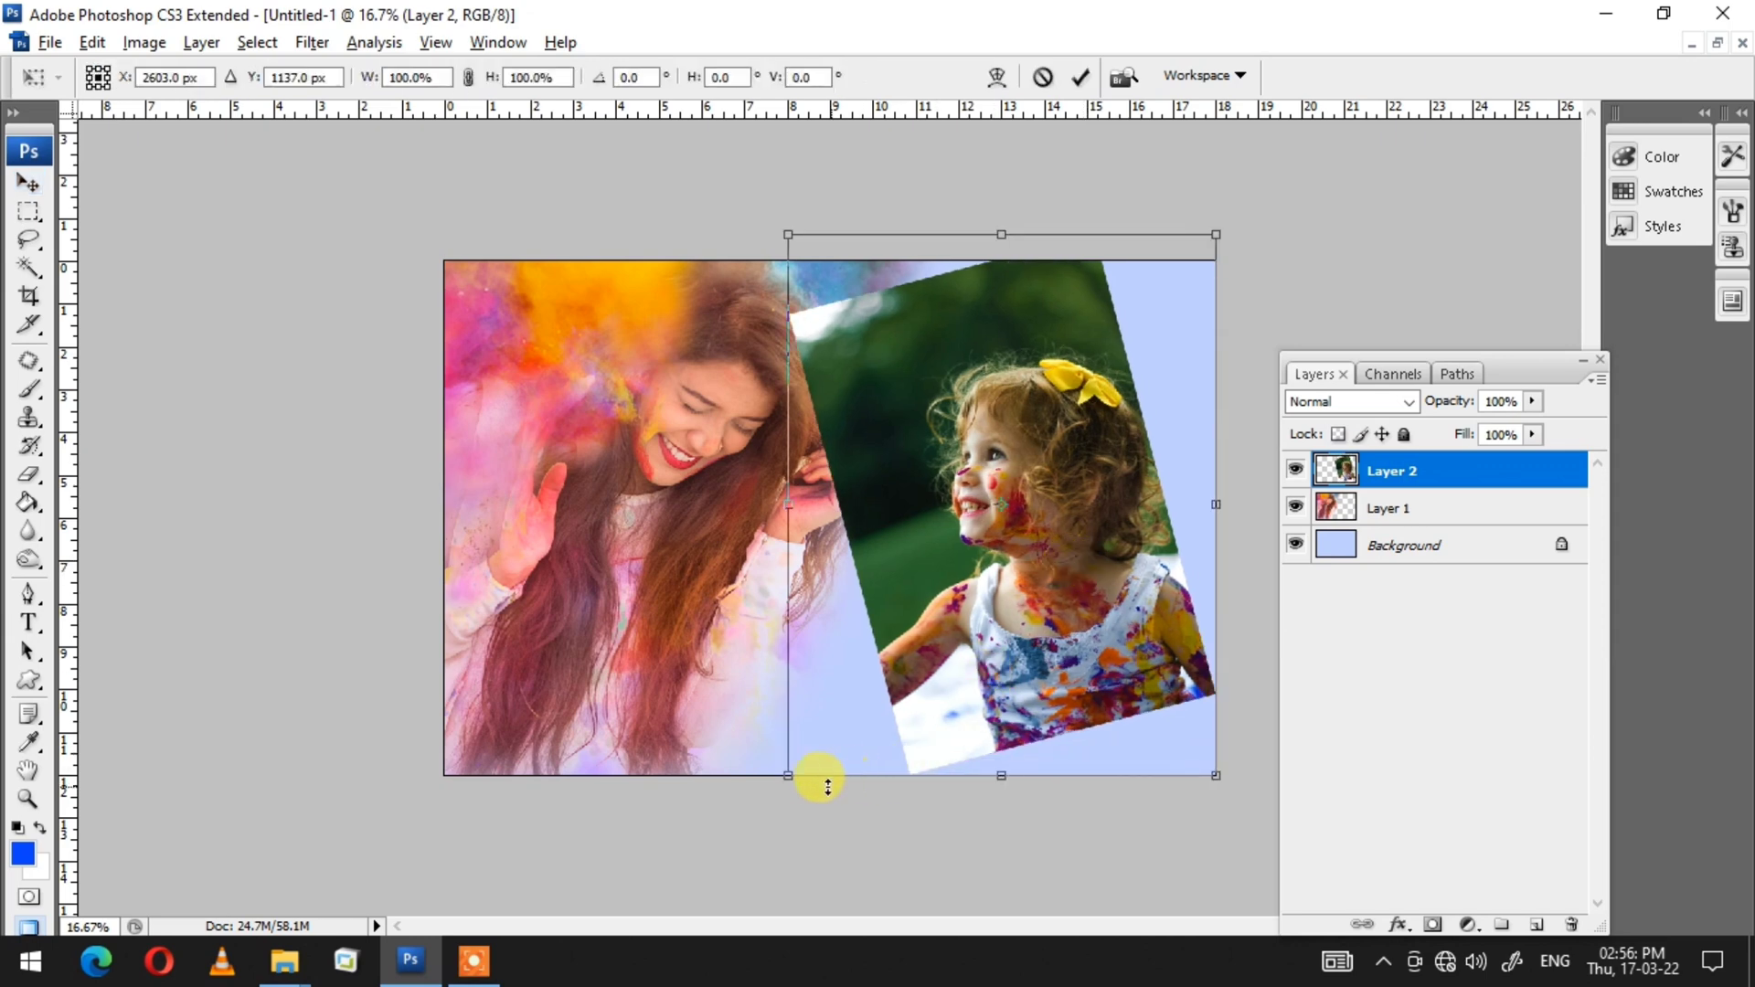
pyautogui.moveTo(788, 775); pyautogui.dragTo(848, 744)
pyautogui.moveTo(823, 769); pyautogui.dragTo(718, 607)
pyautogui.moveTo(1028, 558); pyautogui.dragTo(984, 601)
pyautogui.press('Return')
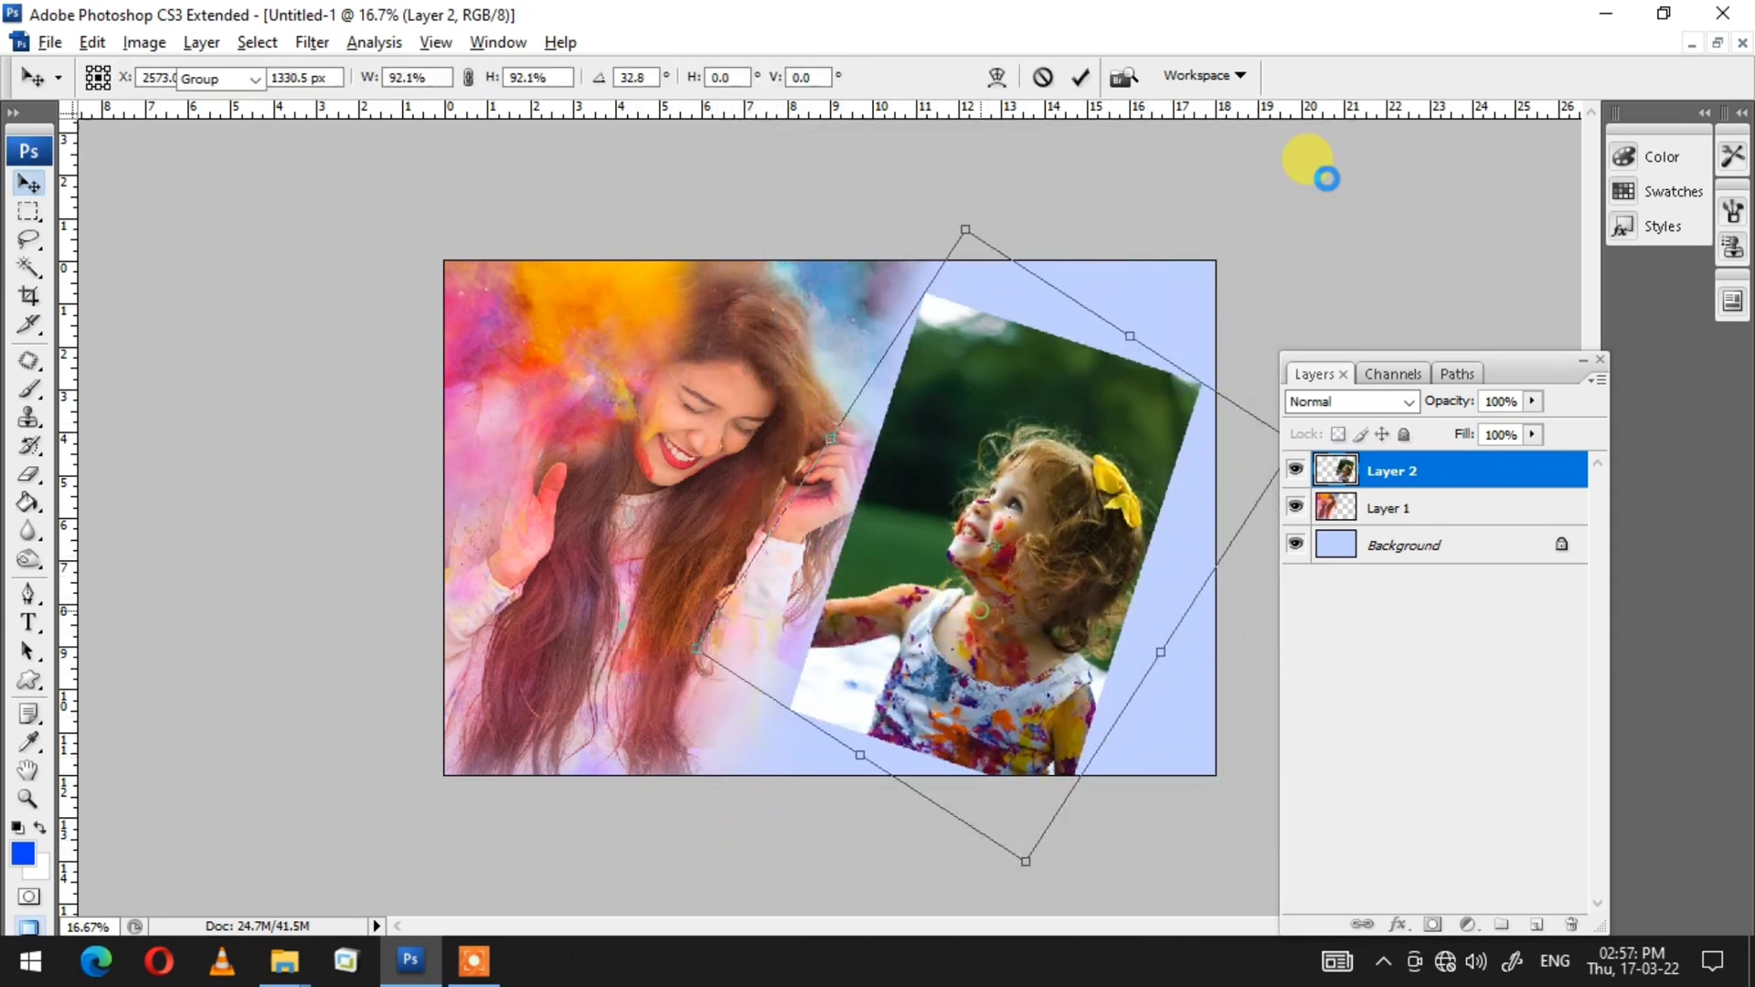
# Step: Add a 6 px centre stroke to the girl layer in the light blue abbaea sampled from the canvas
pyautogui.hotkey('alt', 'e')
pyautogui.press('s')
pyautogui.click(1208, 357)
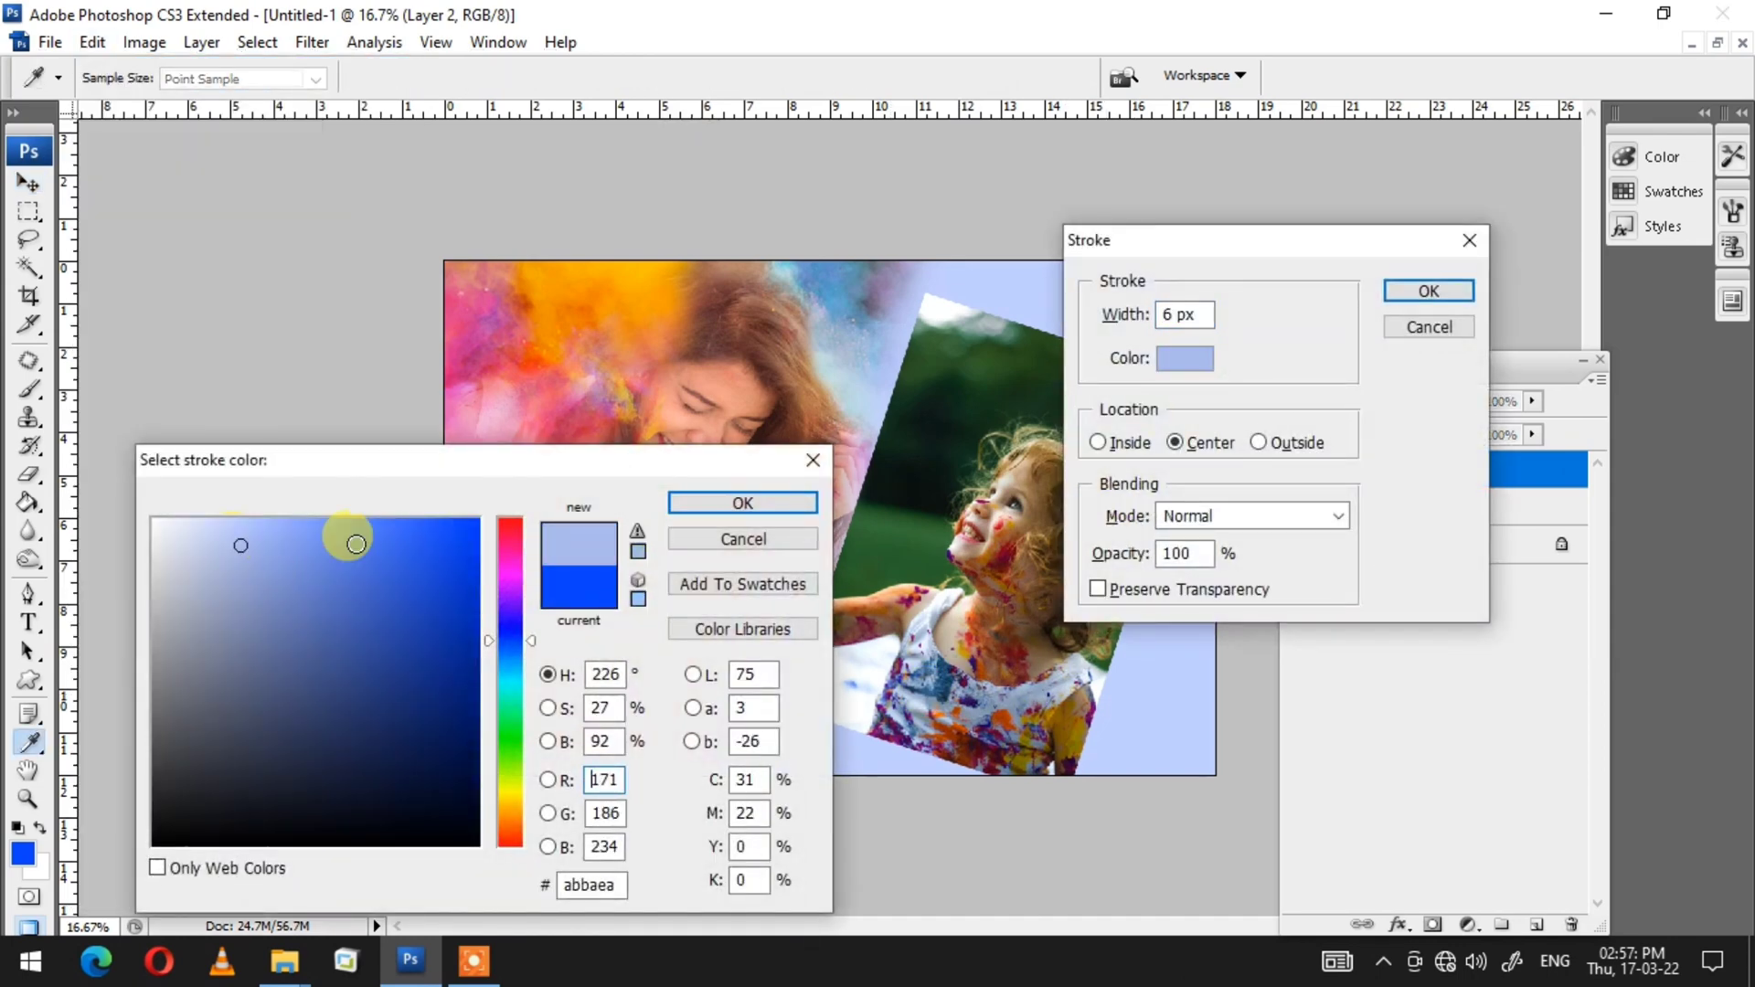
pyautogui.press('Return')
pyautogui.press('Return')
# Step: Scale the girl layer down slightly and reposition it to the right
pyautogui.hotkey('ctrl', 't')
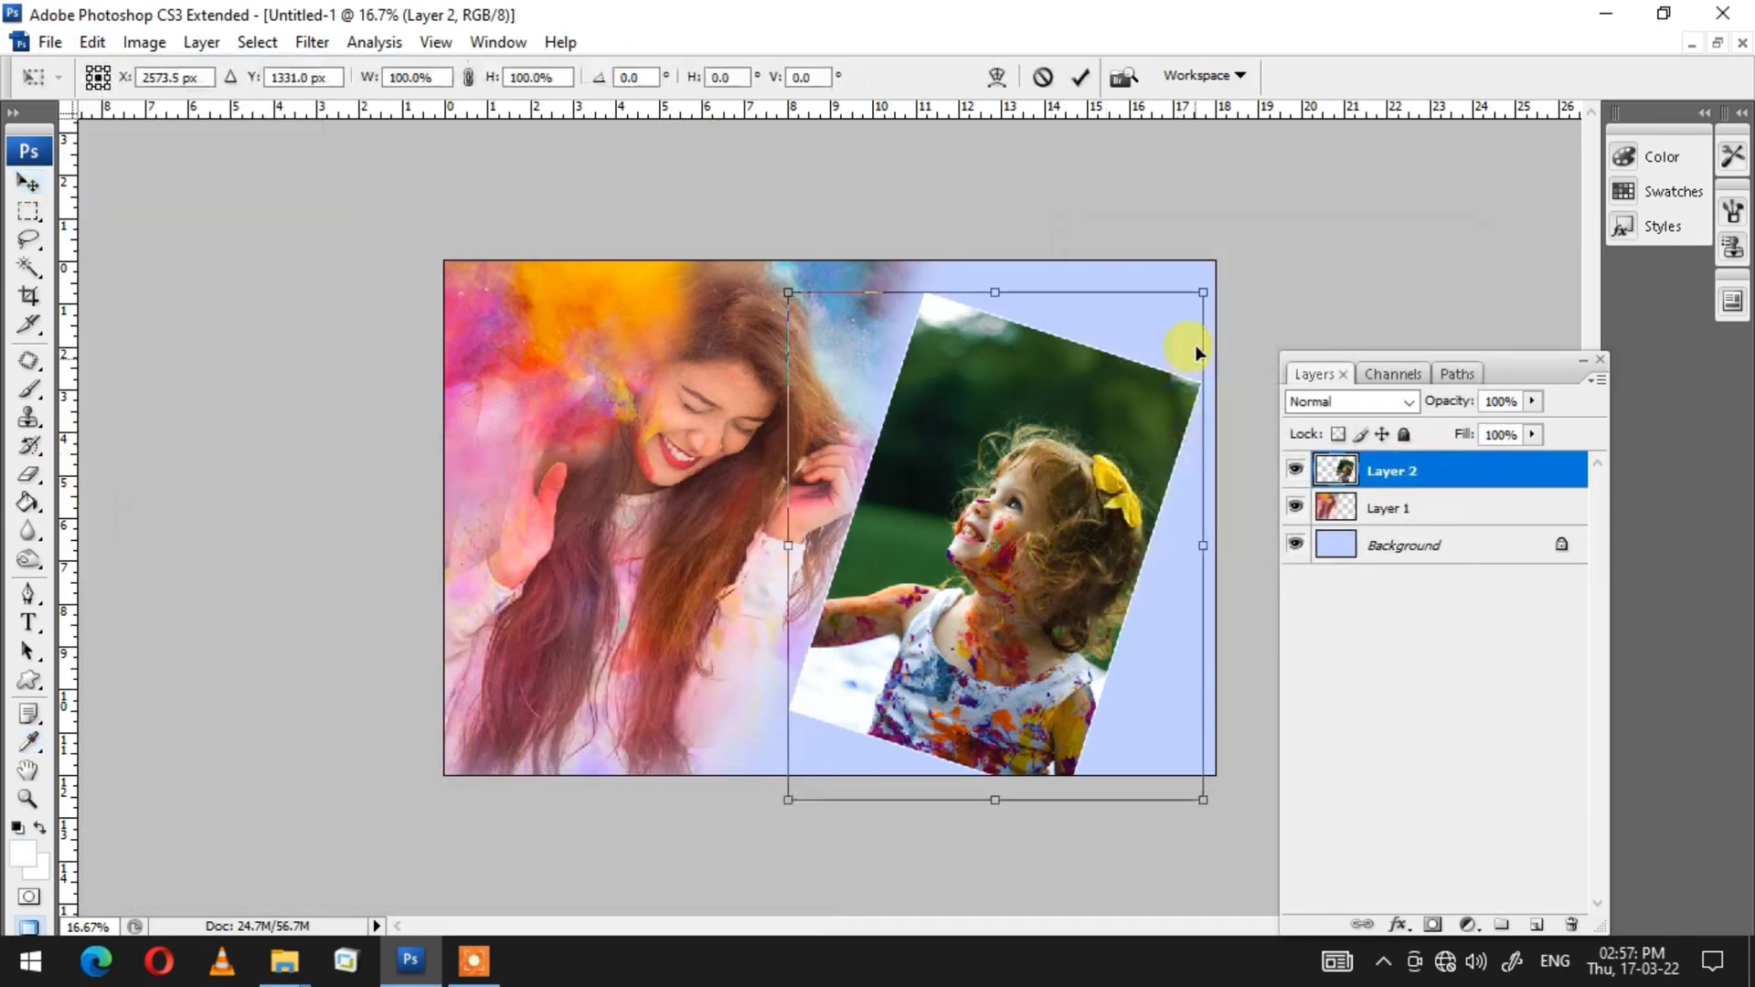
pyautogui.moveTo(1203, 293); pyautogui.dragTo(1164, 339)
pyautogui.press('Return')
pyautogui.moveTo(1010, 623); pyautogui.dragTo(1138, 701)
# Step: Enlarge the girl layer to about 132.7% and place it against the right edge
pyautogui.hotkey('ctrl', 't')
pyautogui.moveTo(953, 830); pyautogui.dragTo(899, 898)
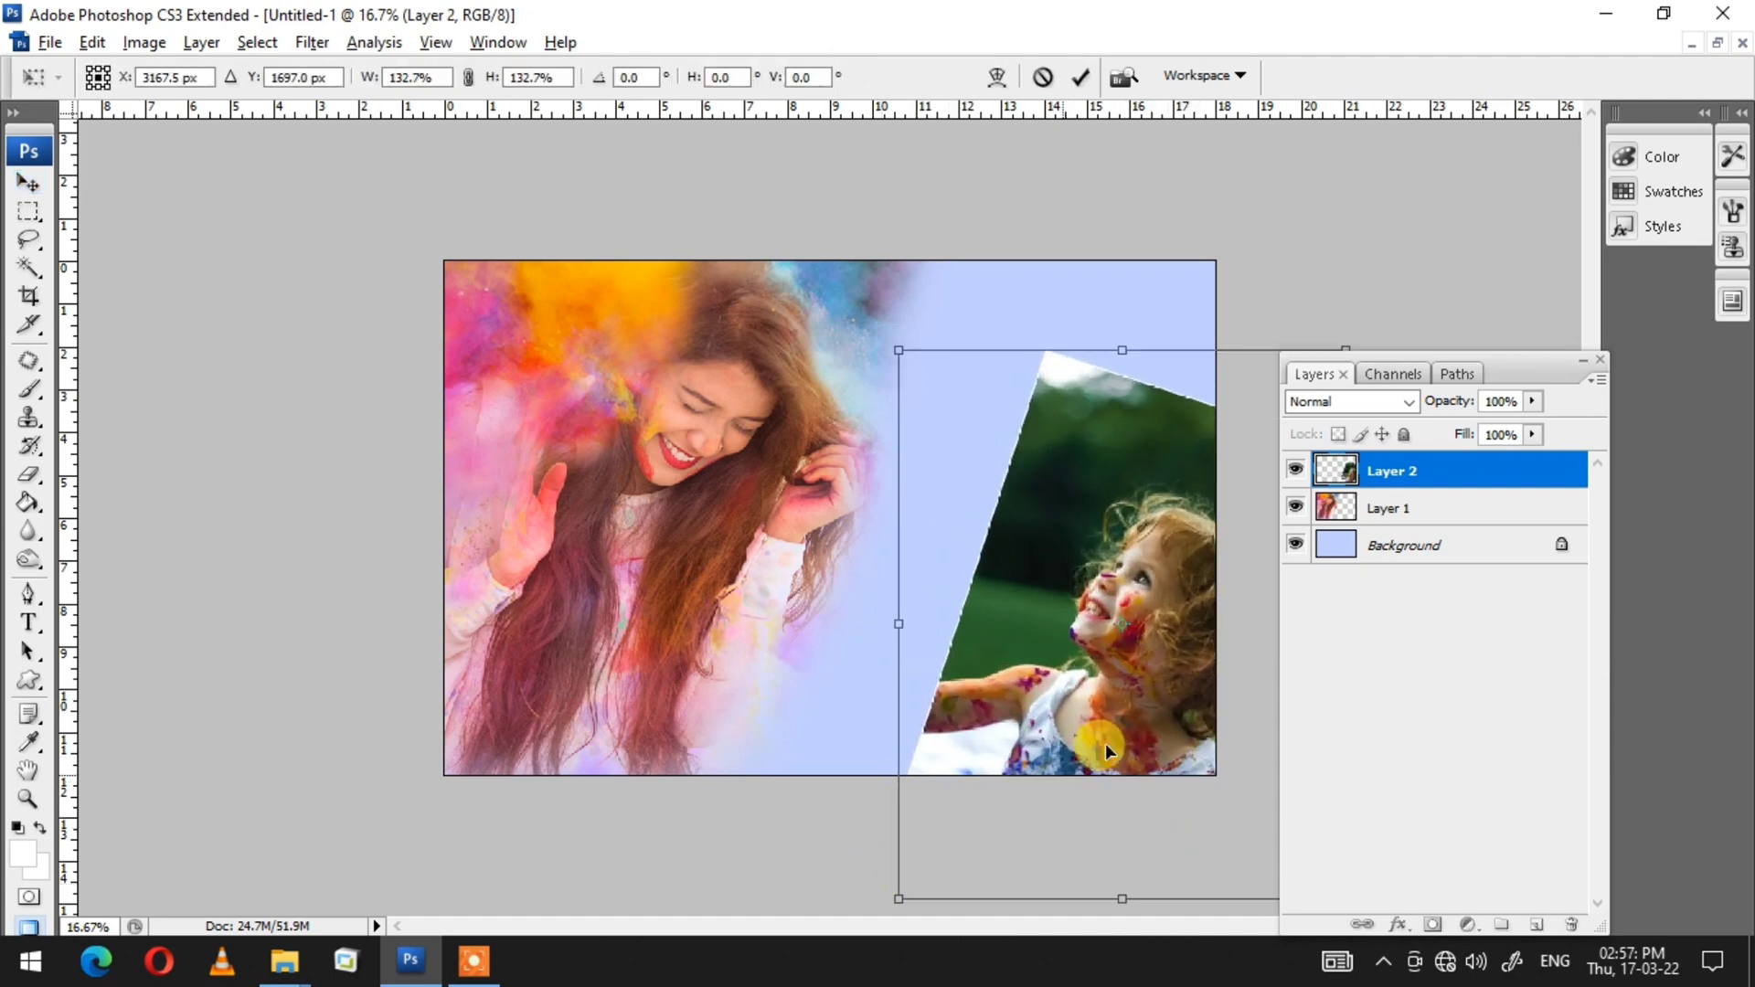
pyautogui.moveTo(1123, 729); pyautogui.dragTo(1082, 703)
pyautogui.moveTo(755, 640); pyautogui.dragTo(810, 721)
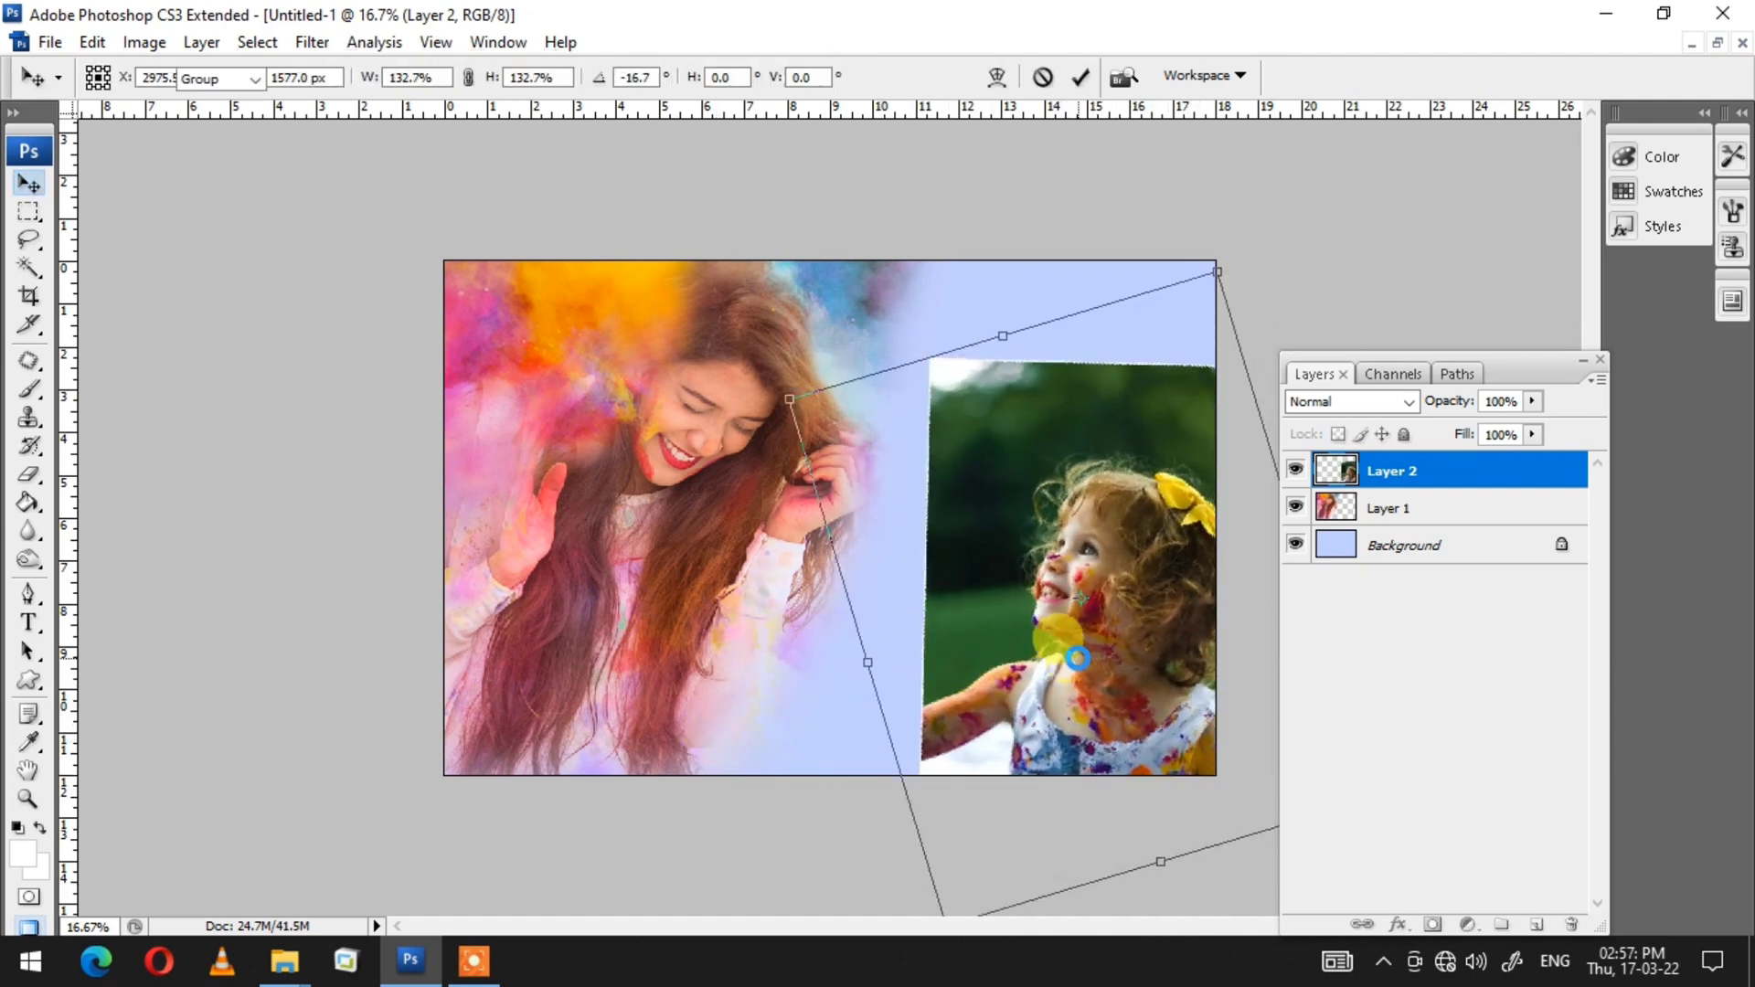
pyautogui.press('Escape')
# Step: Erase the girl layer's left edge with the soft Eraser to blend it
pyautogui.press('e')
pyautogui.moveTo(979, 301)
pyautogui.mouseDown()
pyautogui.moveTo(897, 342)
pyautogui.moveTo(1214, 334)
pyautogui.moveTo(948, 361)
pyautogui.moveTo(869, 409)
pyautogui.moveTo(903, 708)
pyautogui.mouseUp()
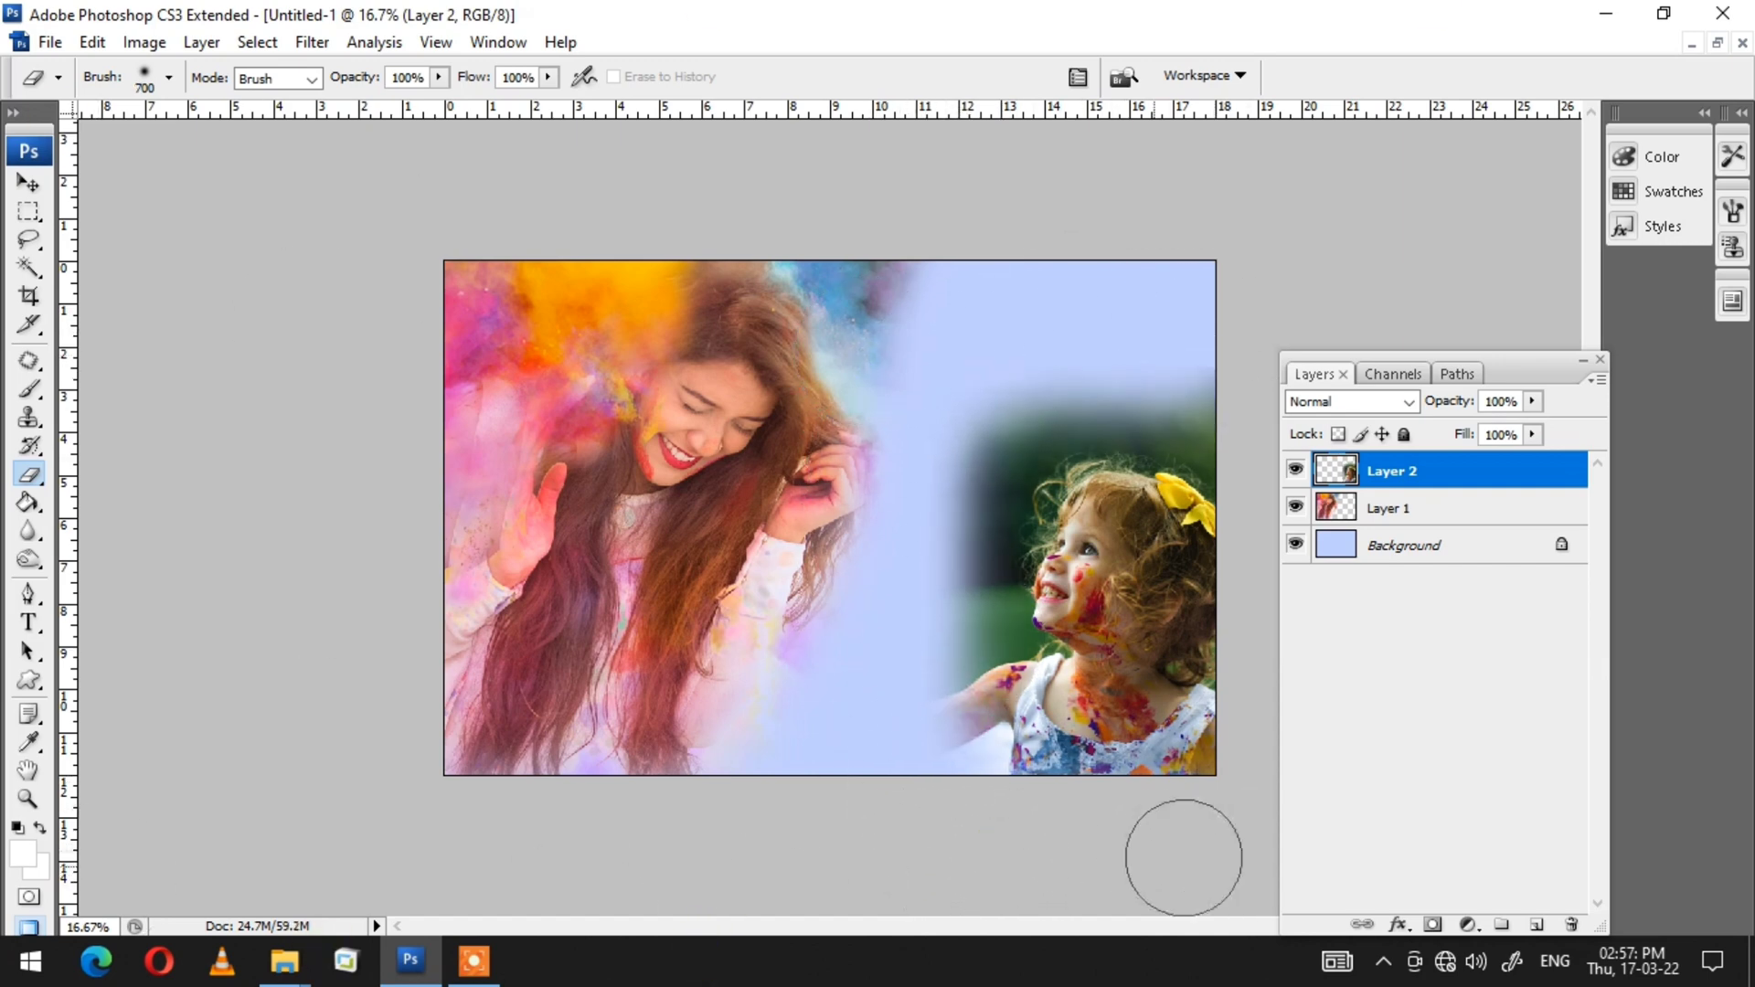
# Step: Open the pawel-czerwinski smoke photo, cut its contents, close it, and paste it into the collage as a new layer
pyautogui.hotkey('alt', 'Tab')
pyautogui.moveTo(1072, 285); pyautogui.dragTo(1090, 414)
pyautogui.moveTo(909, 269); pyautogui.dragTo(911, 479)
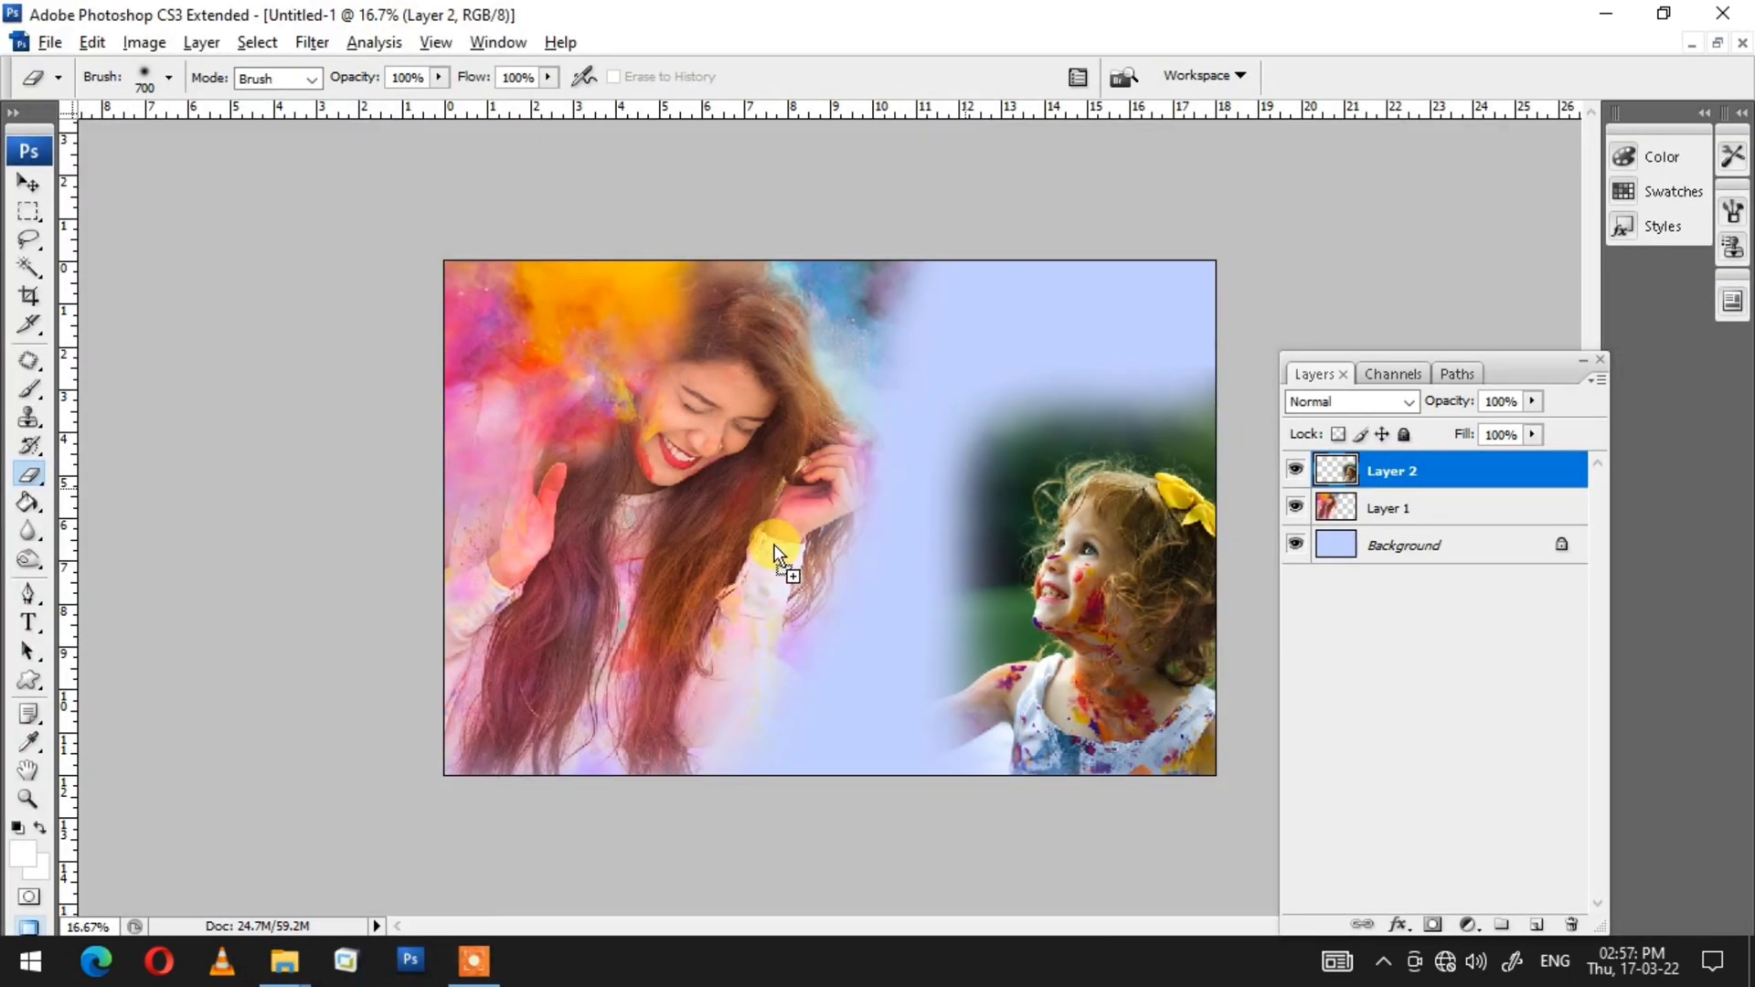
pyautogui.press('z')
pyautogui.hotkey('ctrl', 'a')
pyautogui.hotkey('ctrl', 'x')
pyautogui.hotkey('ctrl', 'w')
pyautogui.click(874, 395)
pyautogui.press('v')
pyautogui.hotkey('ctrl', 'v')
pyautogui.moveTo(901, 399); pyautogui.dragTo(934, 617)
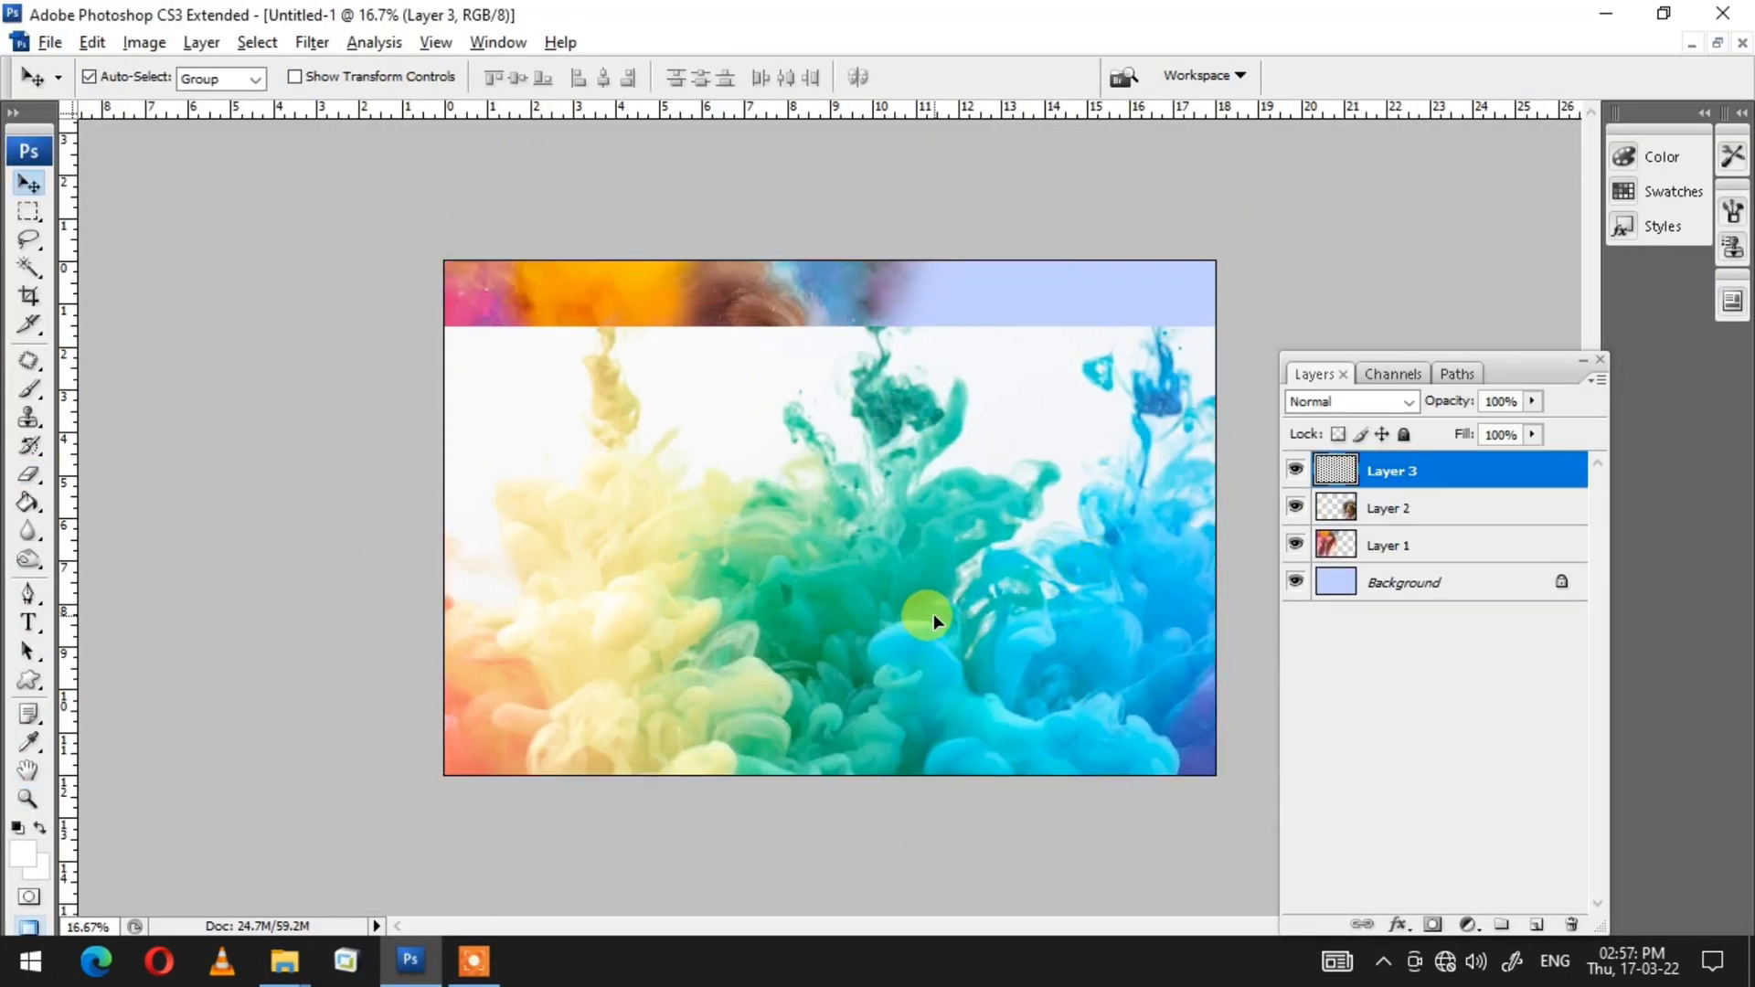
# Step: Scale the smoke layer to about 36.4%, tilt it slightly, and place it along the bottom centre
pyautogui.hotkey('ctrl', 't')
pyautogui.moveTo(1485, 324); pyautogui.dragTo(1100, 626)
pyautogui.moveTo(988, 729); pyautogui.dragTo(936, 681)
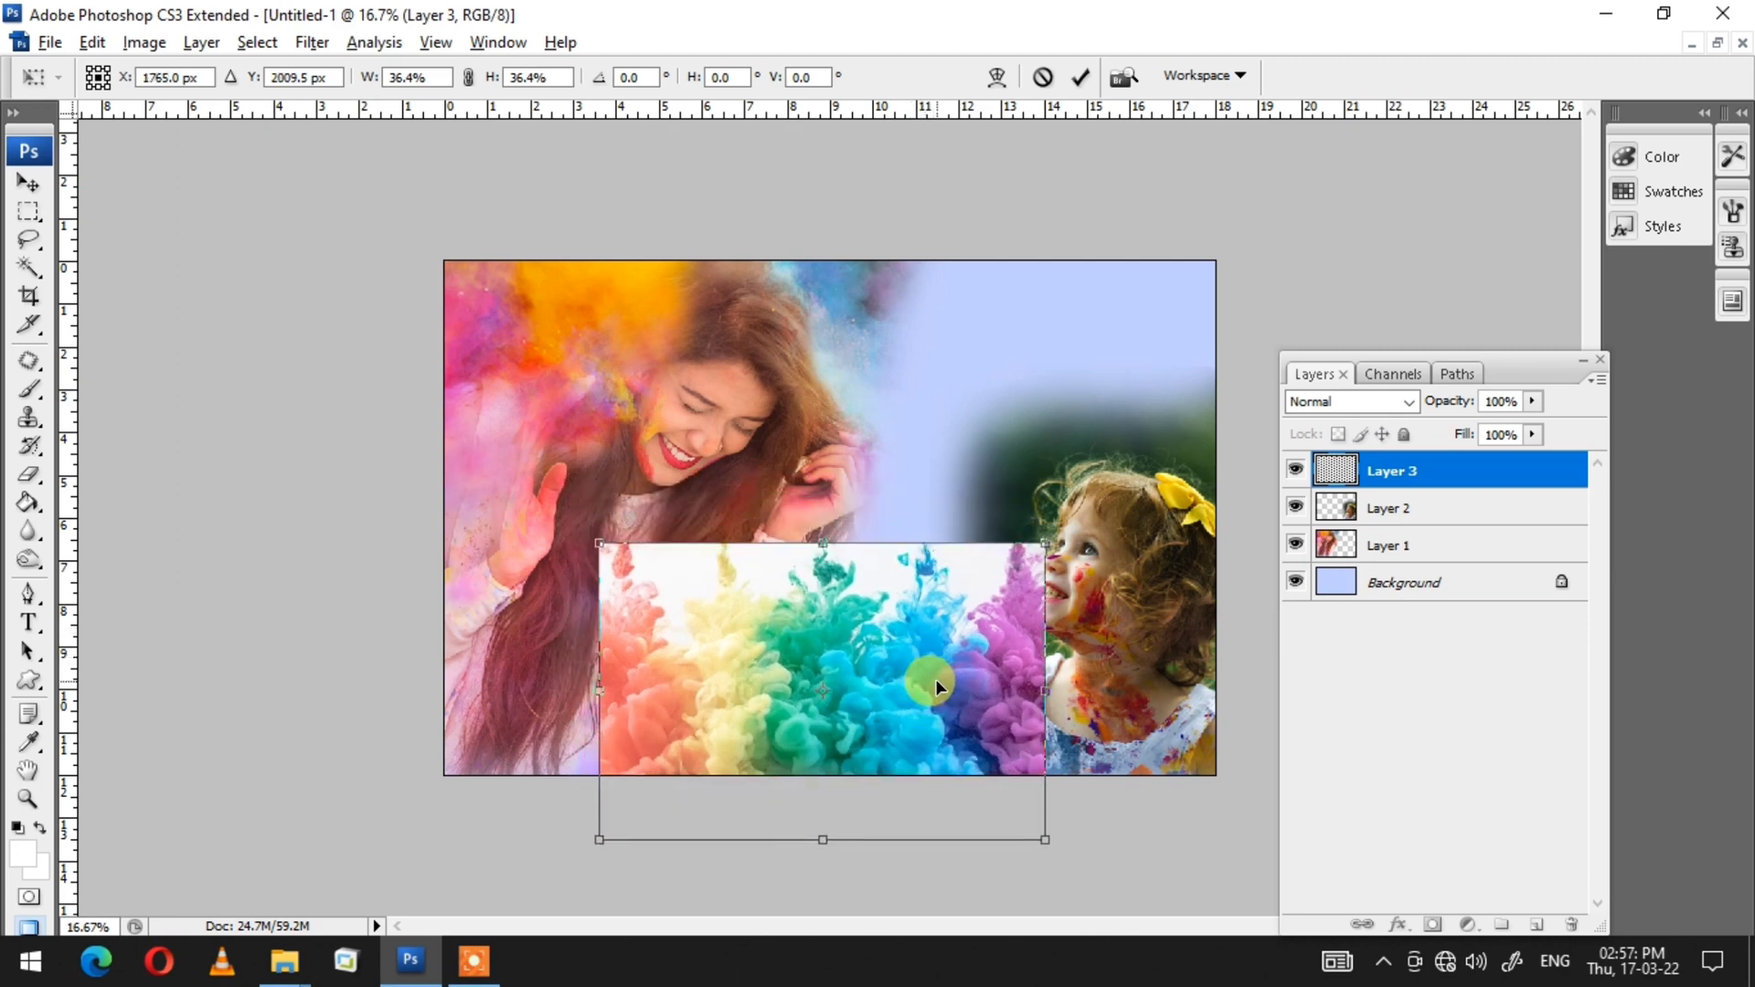
pyautogui.moveTo(1090, 609); pyautogui.dragTo(1099, 672)
pyautogui.moveTo(879, 683)
pyautogui.mouseDown()
pyautogui.moveTo(852, 689)
pyautogui.moveTo(870, 684)
pyautogui.mouseUp()
pyautogui.press('Return')
# Step: Erase the smoke layer's upper edge with the soft Eraser and nudge the layer into place
pyautogui.press('e')
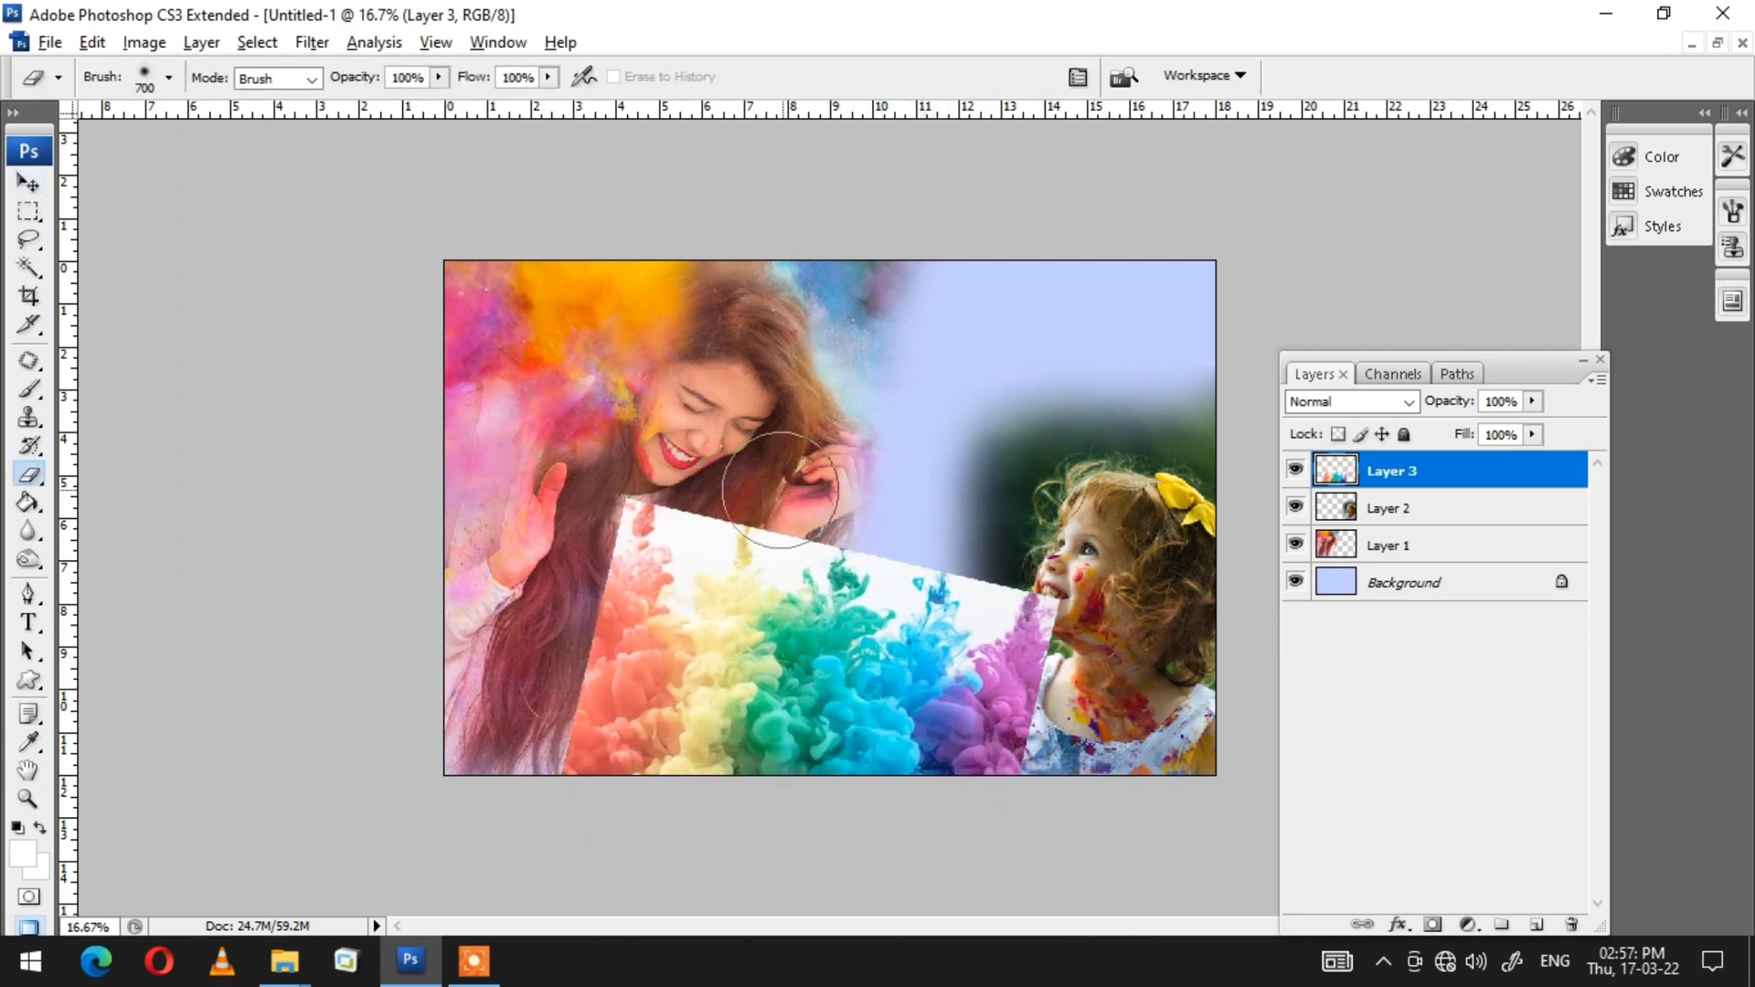
pyautogui.moveTo(640, 585); pyautogui.dragTo(932, 576)
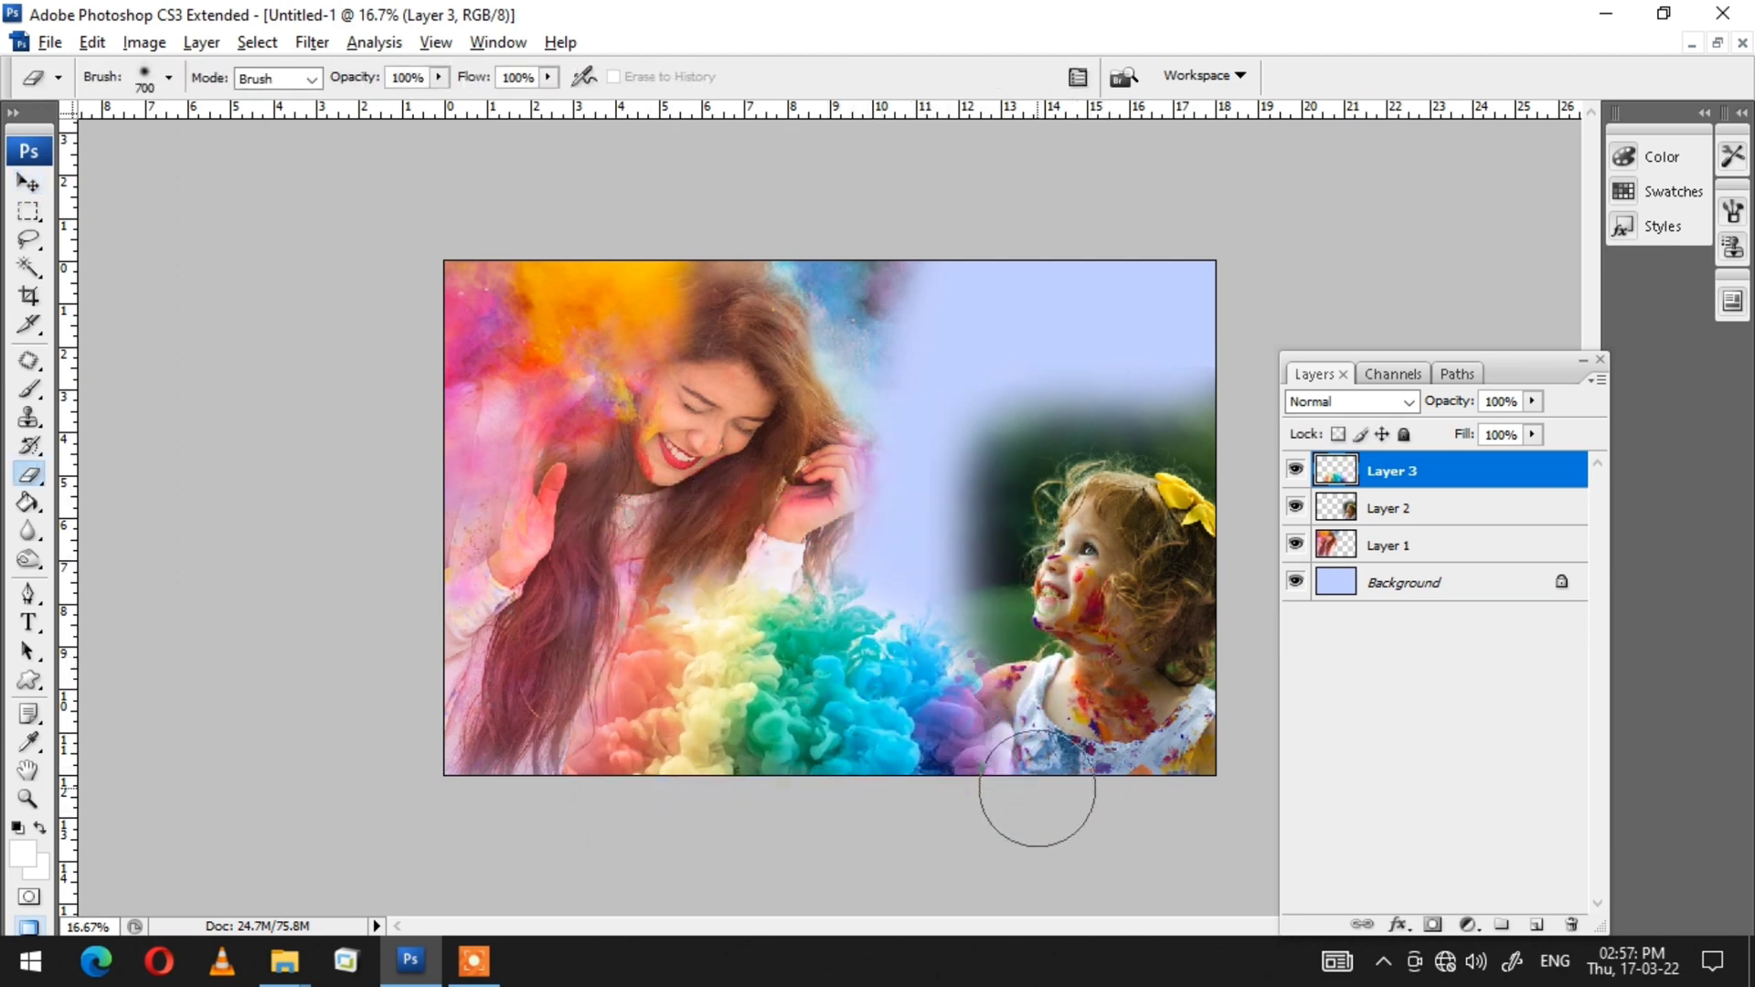
pyautogui.press('v')
pyautogui.moveTo(854, 679); pyautogui.dragTo(874, 683)
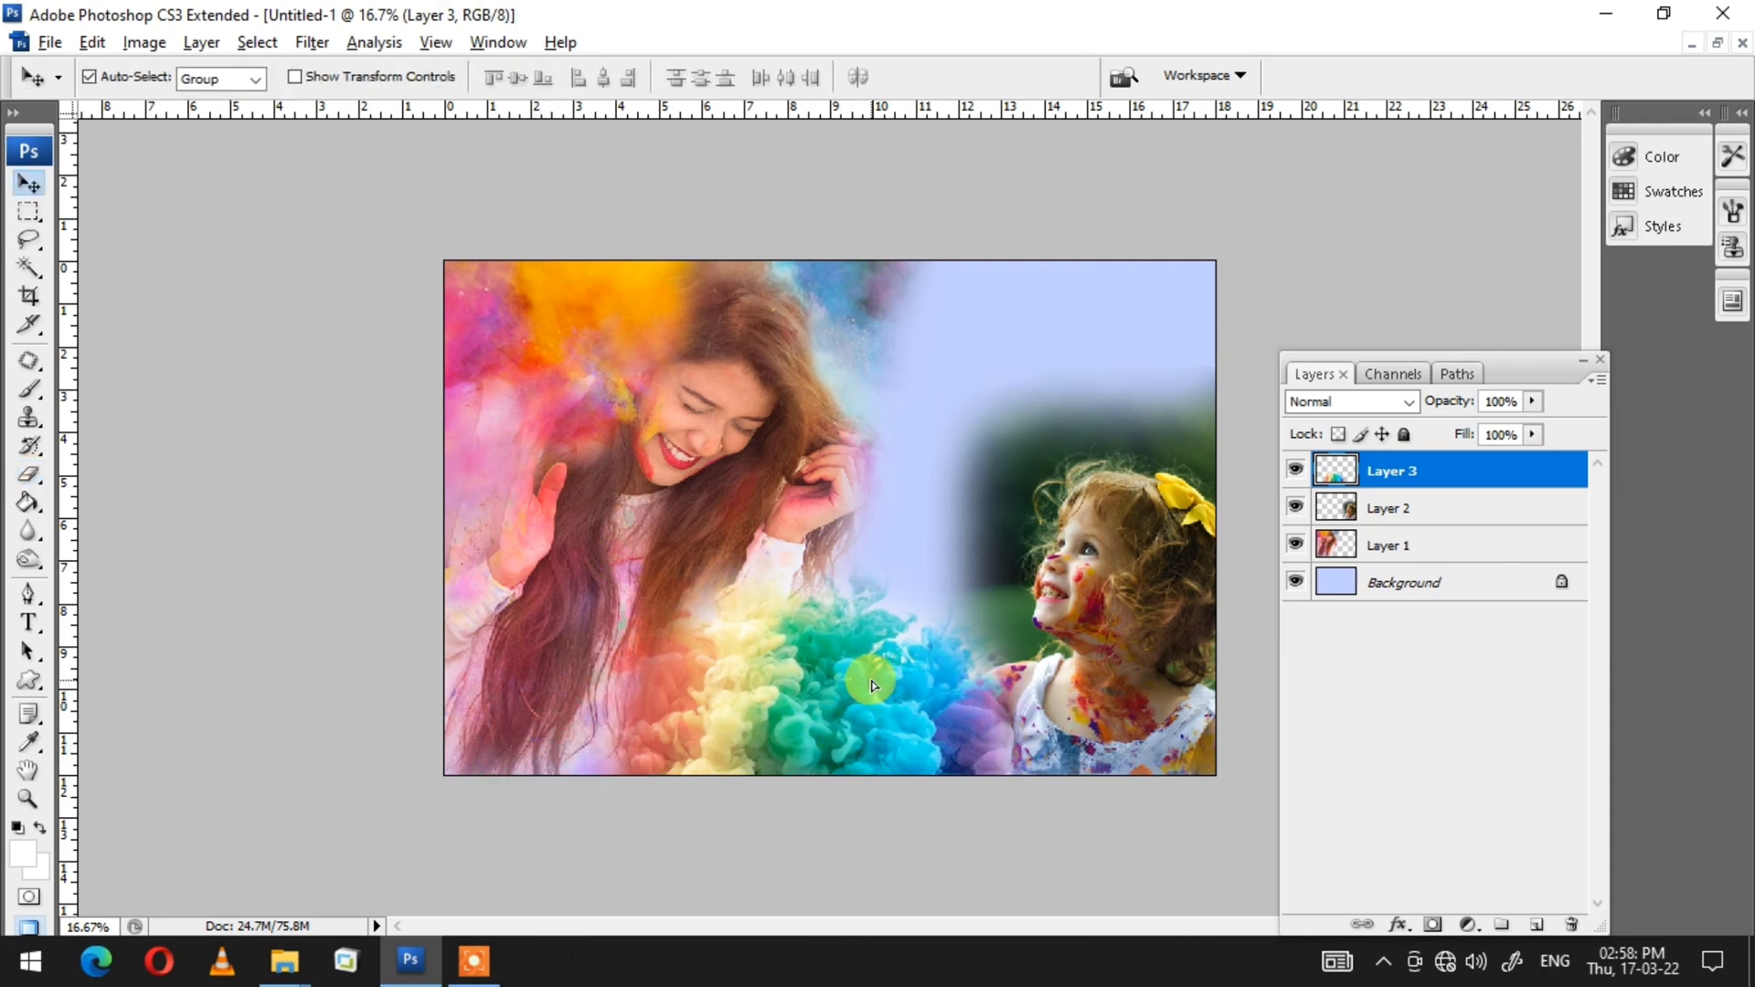
# Step: Enlarge the girl layer and shift it left toward the centre
pyautogui.click(1185, 625)
pyautogui.hotkey('ctrl', 't')
pyautogui.moveTo(1247, 353); pyautogui.dragTo(1284, 297)
pyautogui.moveTo(1176, 455); pyautogui.dragTo(1118, 441)
pyautogui.press('Return')
pyautogui.moveTo(767, 752)
pyautogui.mouseDown()
pyautogui.moveTo(787, 725)
pyautogui.moveTo(780, 740)
pyautogui.mouseUp()
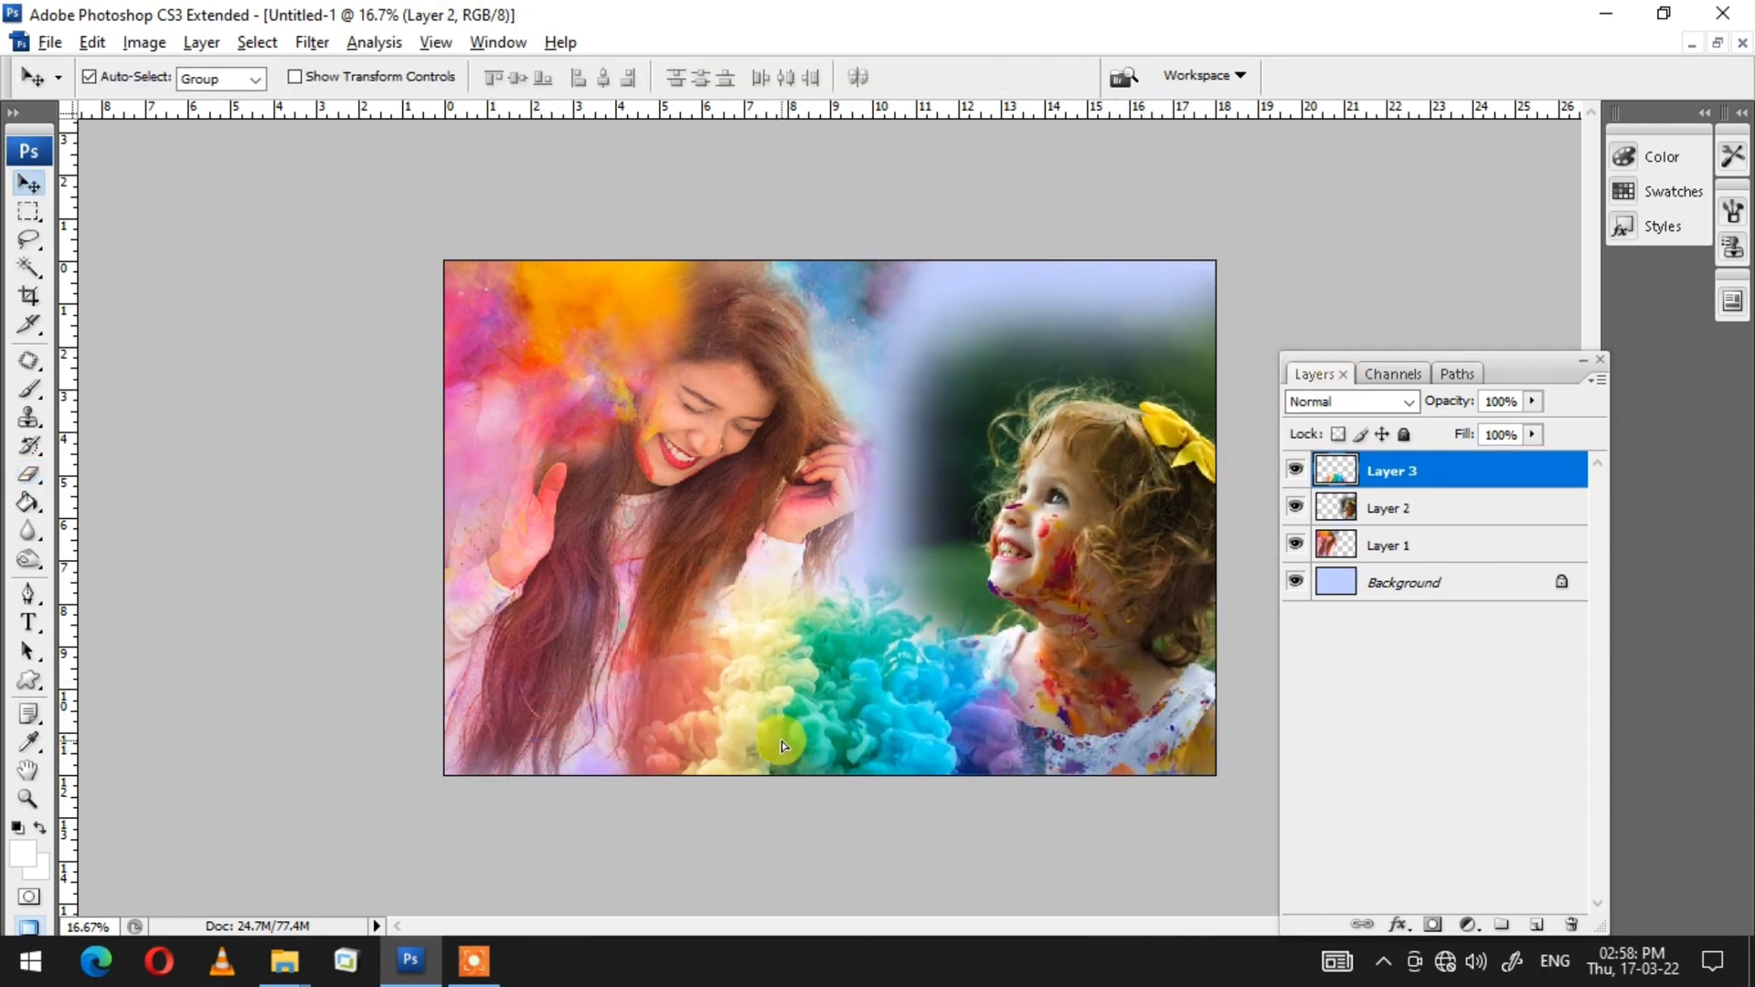
# Step: Open the varun-verma photo from the creativity folder in Photoshop
pyautogui.press('e')
pyautogui.press('z')
pyautogui.rightClick(900, 457)
pyautogui.hotkey('alt', 'Tab')
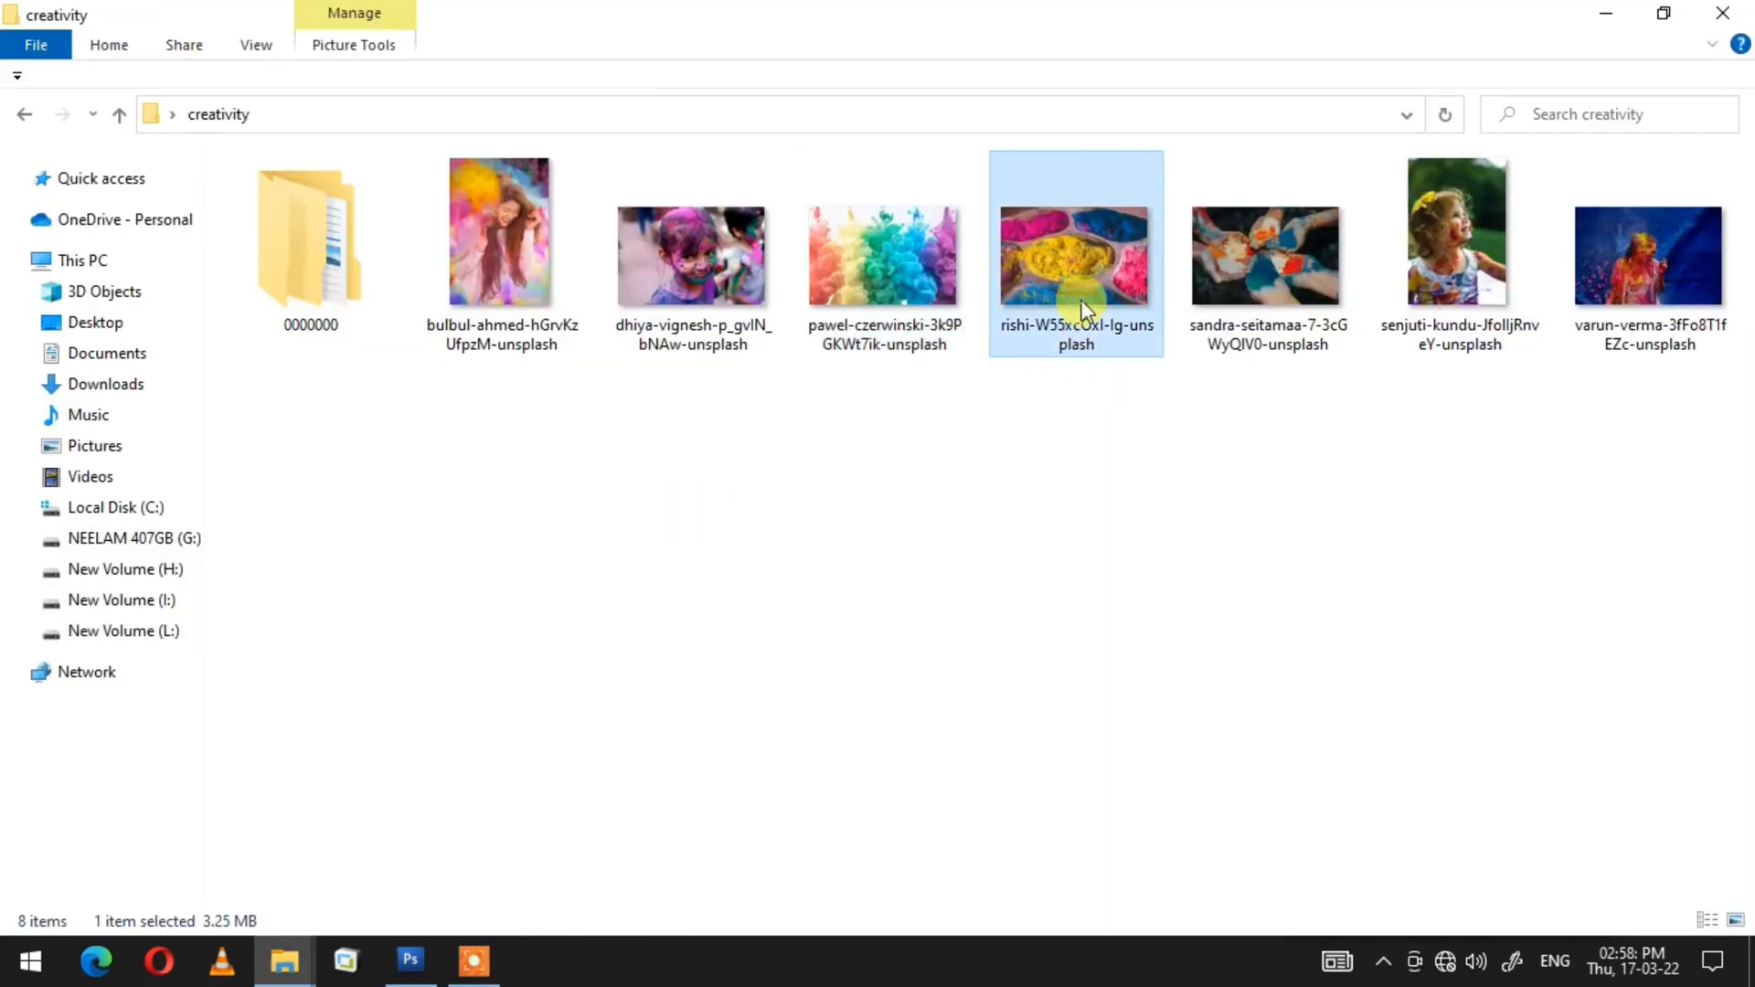
pyautogui.click(1244, 276)
pyautogui.click(749, 273)
pyautogui.moveTo(1648, 261); pyautogui.dragTo(942, 355)
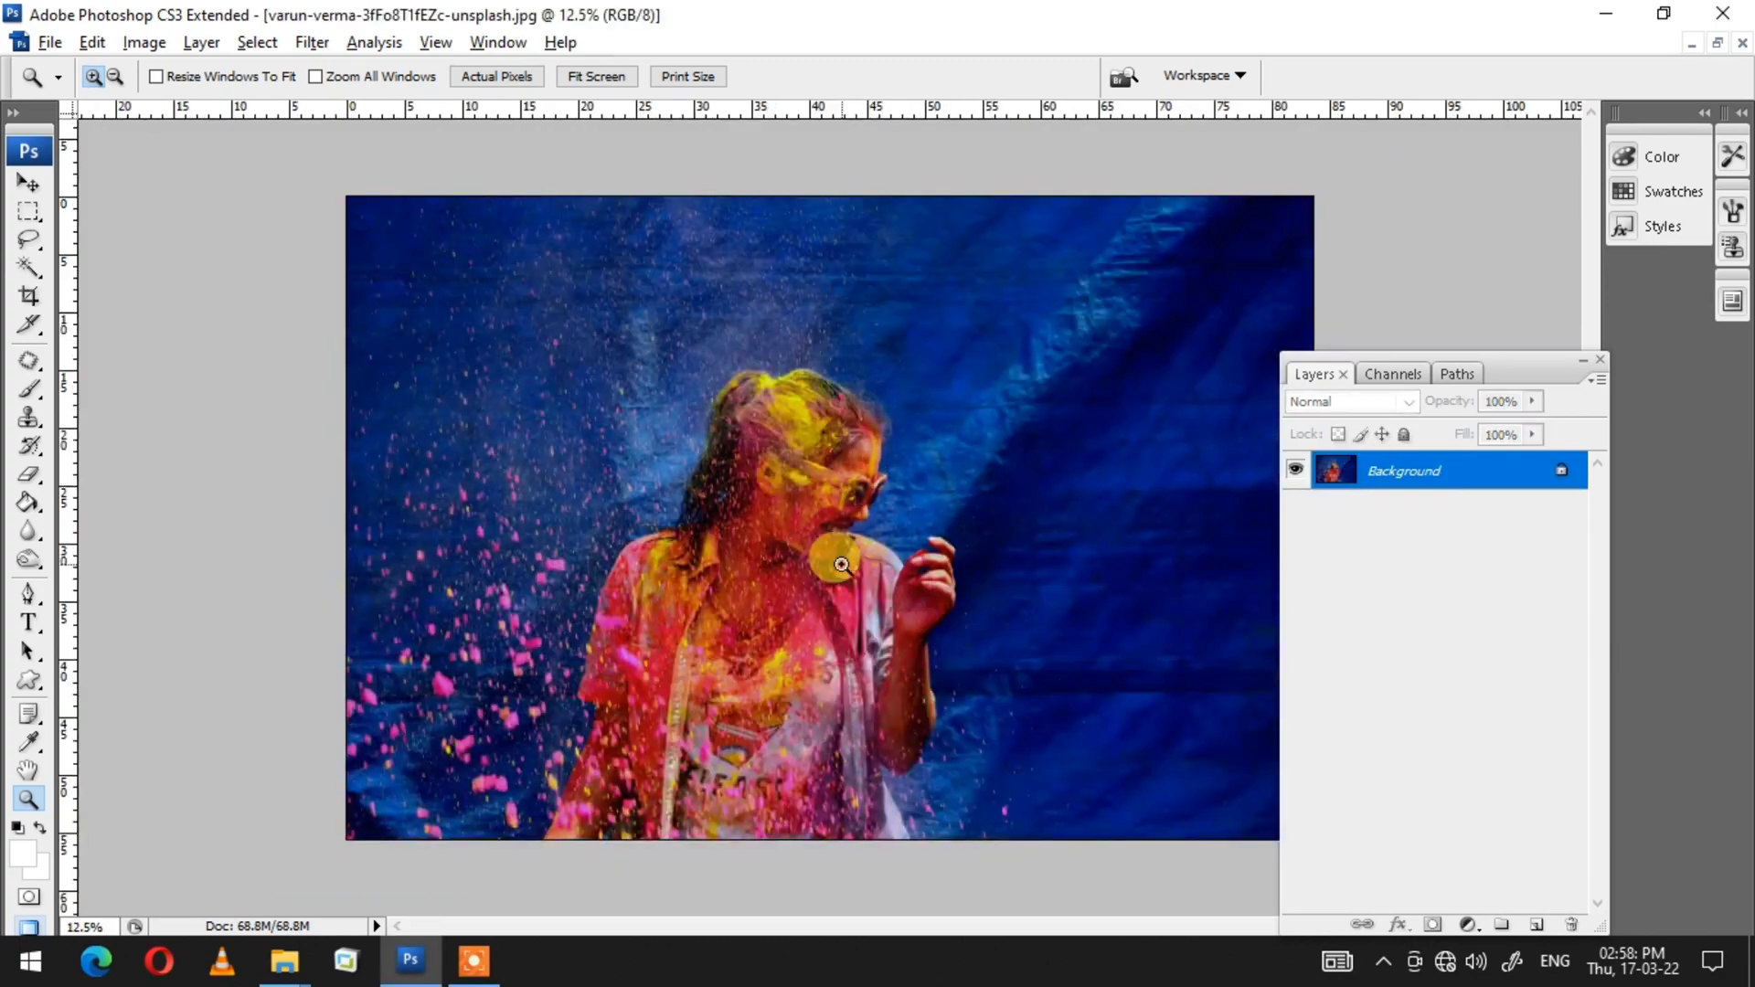
pyautogui.rightClick(866, 562)
pyautogui.click(885, 580)
pyautogui.hotkey('ctrl', 'a')
pyautogui.hotkey('ctrl', 'x')
pyautogui.hotkey('ctrl', 'w')
pyautogui.click(856, 407)
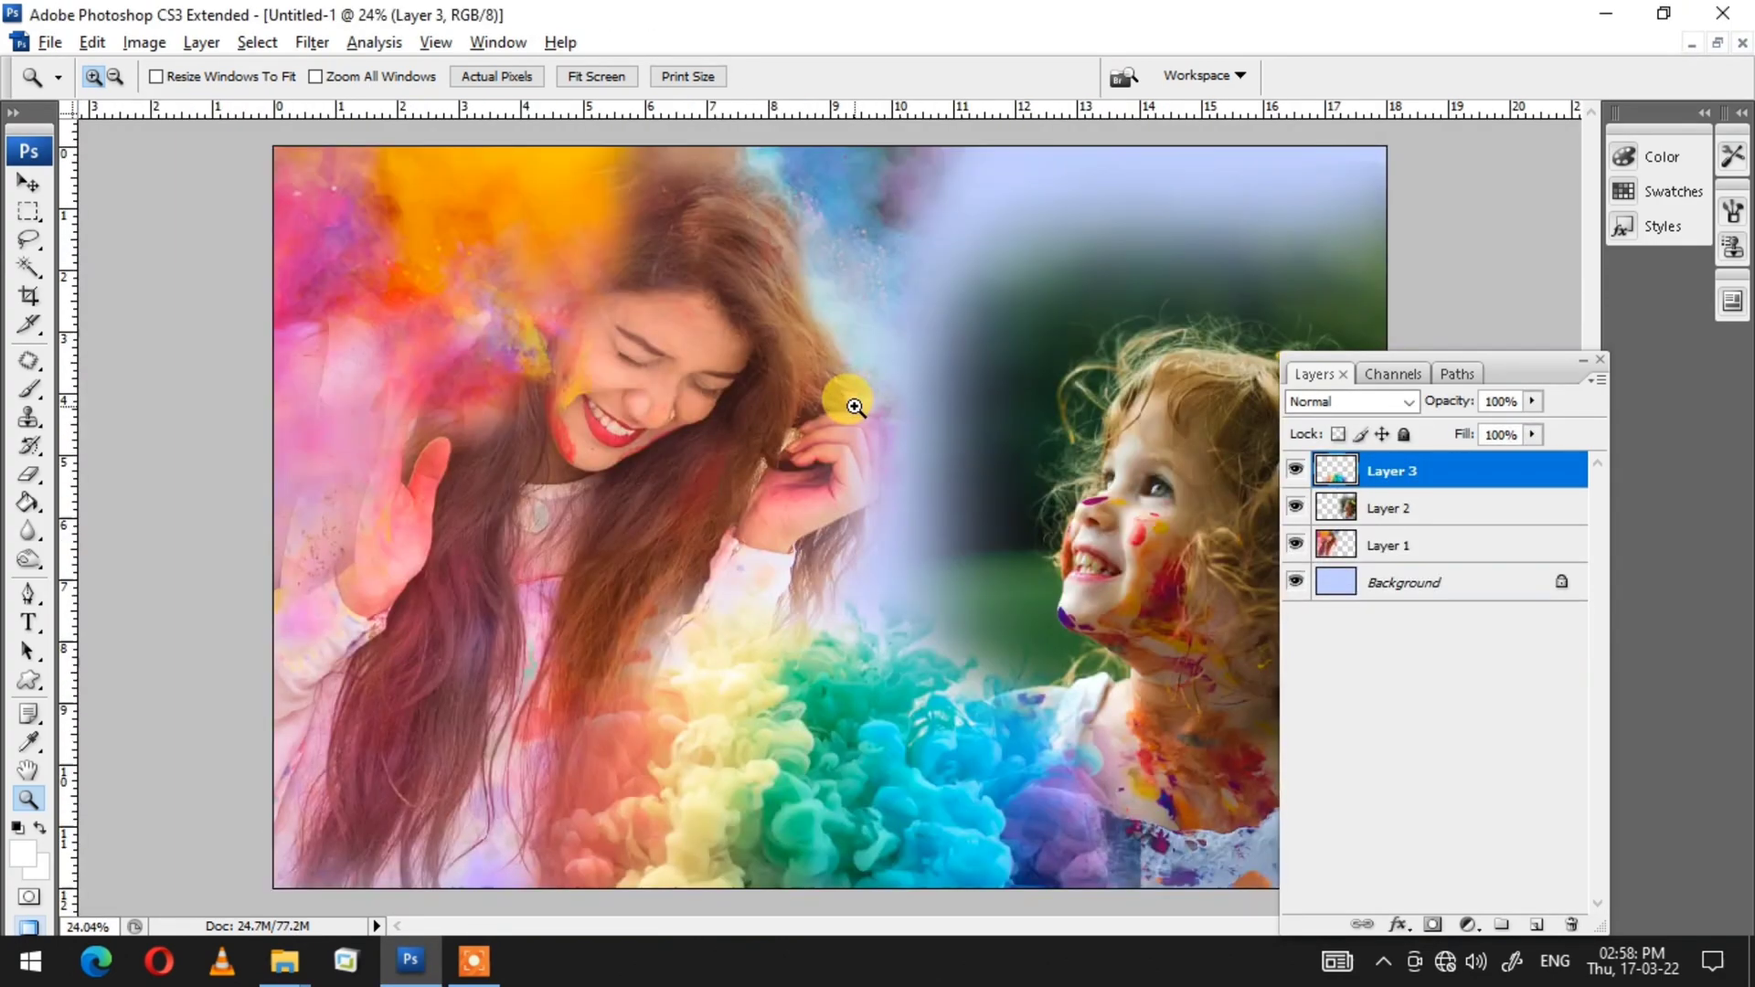
# Step: Create a new layer, fill an elliptical selection near the bottom-left with white, and darken it to black with Hue/Saturation
pyautogui.press('v')
pyautogui.press('u')
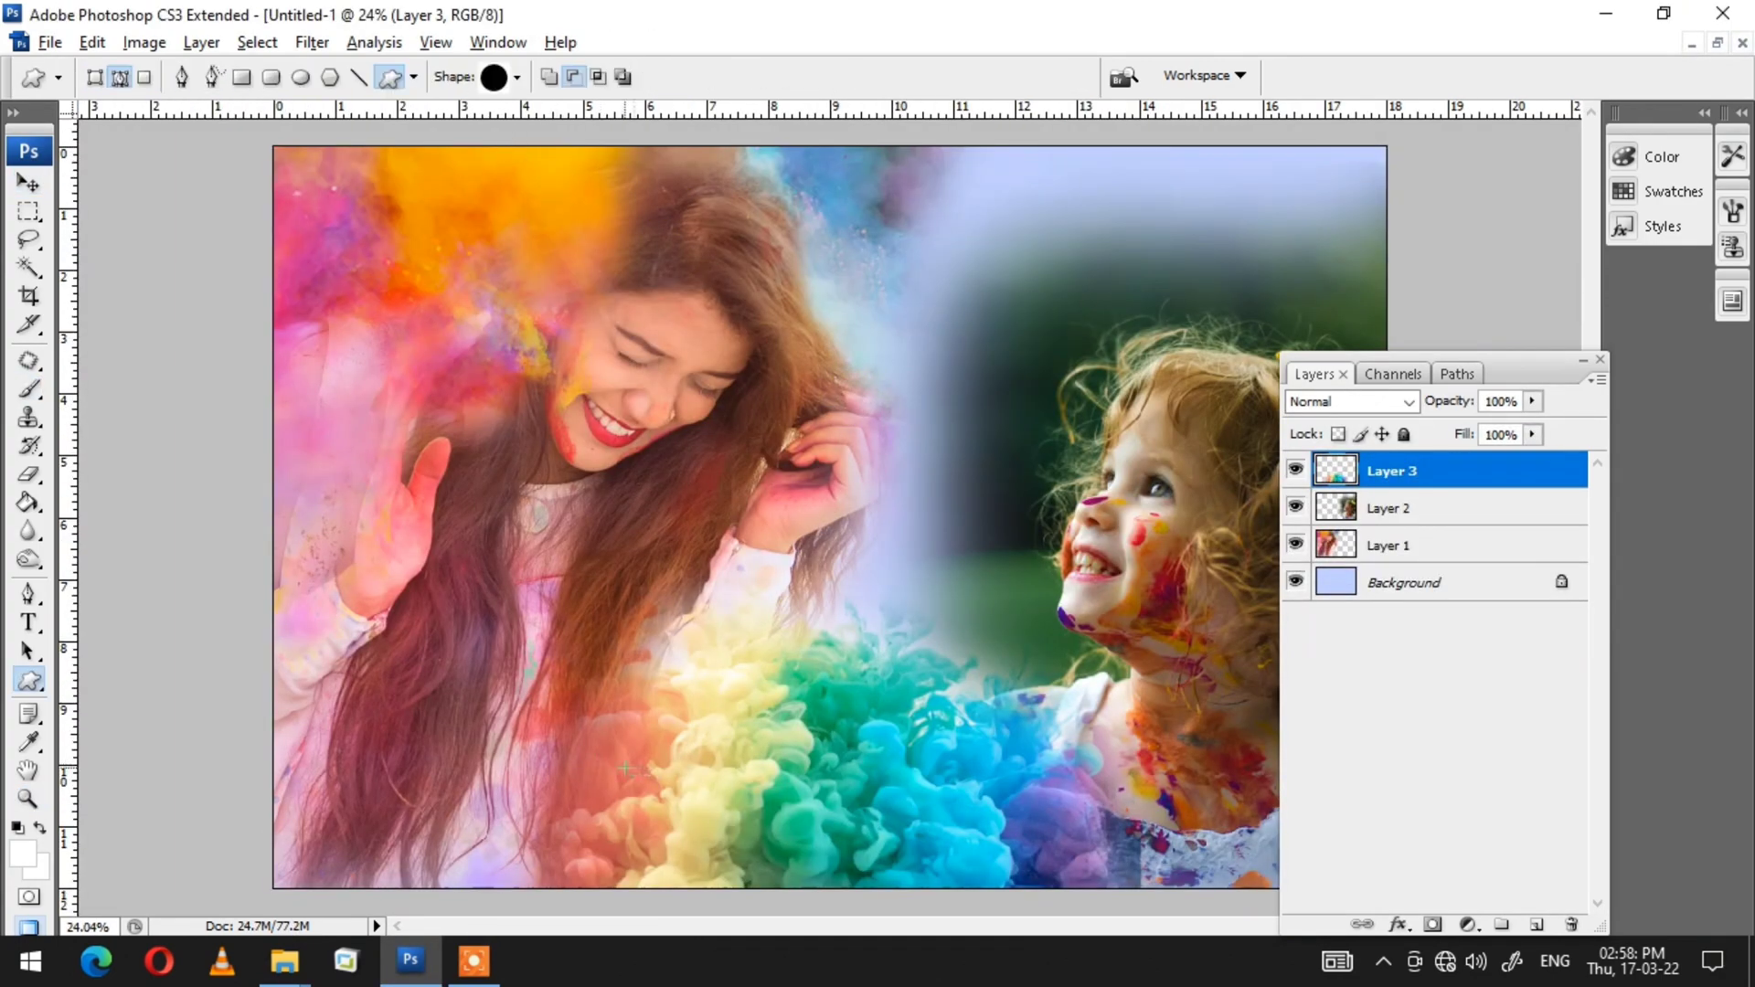
pyautogui.hotkey('ctrl', 'shift', 'n')
pyautogui.press('Return')
pyautogui.hotkey('alt', 'BackSpace')
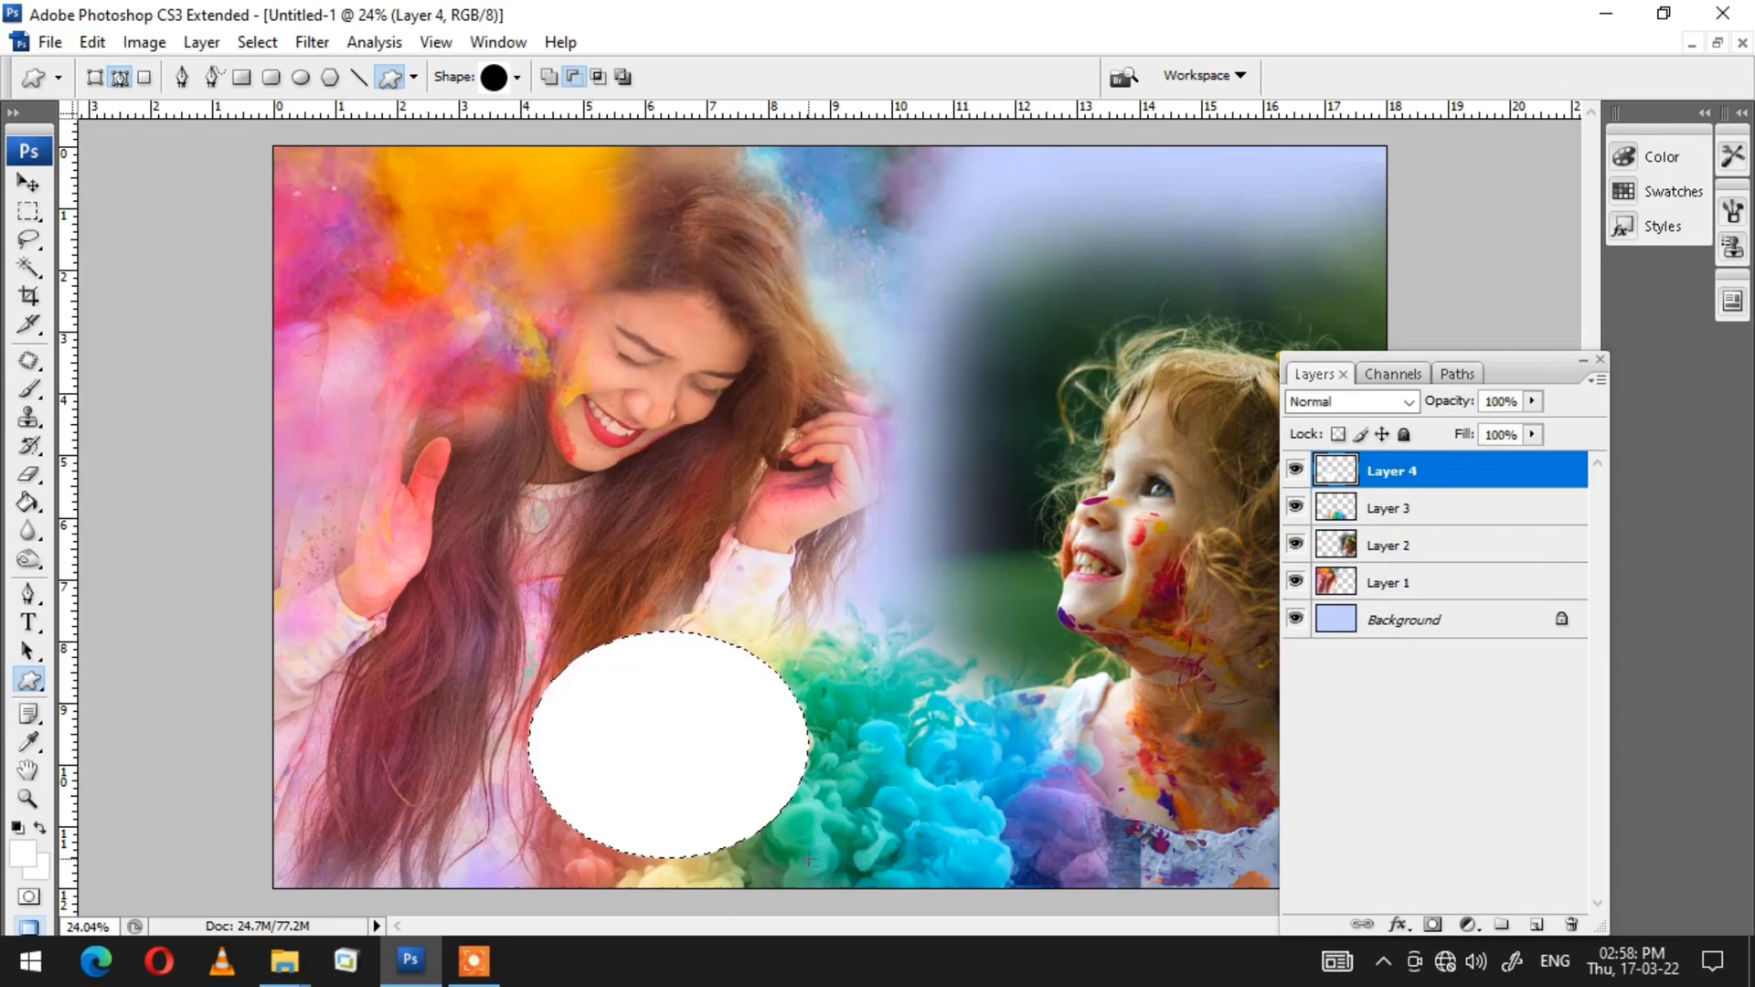
pyautogui.hotkey('ctrl', 'u')
pyautogui.press('Return')
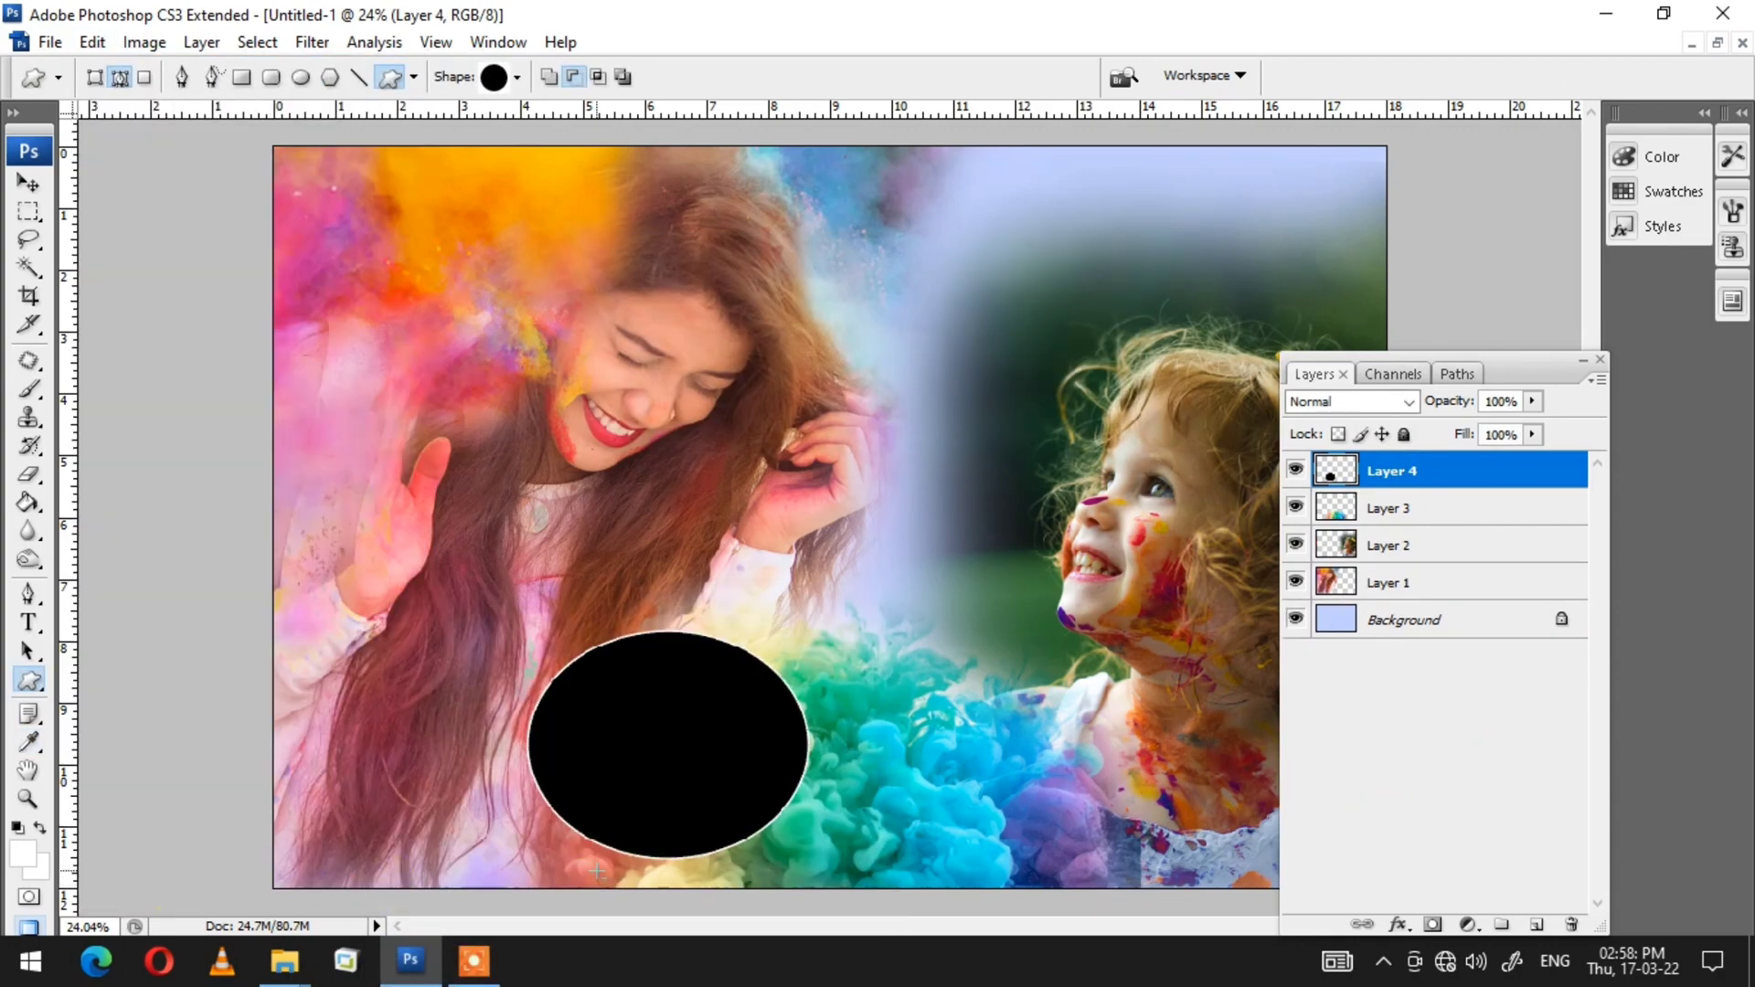
# Step: Resize and reposition the black ellipse into a circle at the lower left of the collage
pyautogui.press('v')
pyautogui.moveTo(1506, 390); pyautogui.dragTo(1585, 329)
pyautogui.moveTo(702, 760)
pyautogui.mouseDown()
pyautogui.moveTo(628, 779)
pyautogui.moveTo(678, 778)
pyautogui.mouseUp()
pyautogui.hotkey('ctrl', 't')
pyautogui.moveTo(643, 647); pyautogui.dragTo(642, 621)
pyautogui.moveTo(782, 875); pyautogui.dragTo(784, 878)
pyautogui.press('Return')
pyautogui.moveTo(889, 839); pyautogui.dragTo(938, 839)
pyautogui.moveTo(704, 789); pyautogui.dragTo(690, 787)
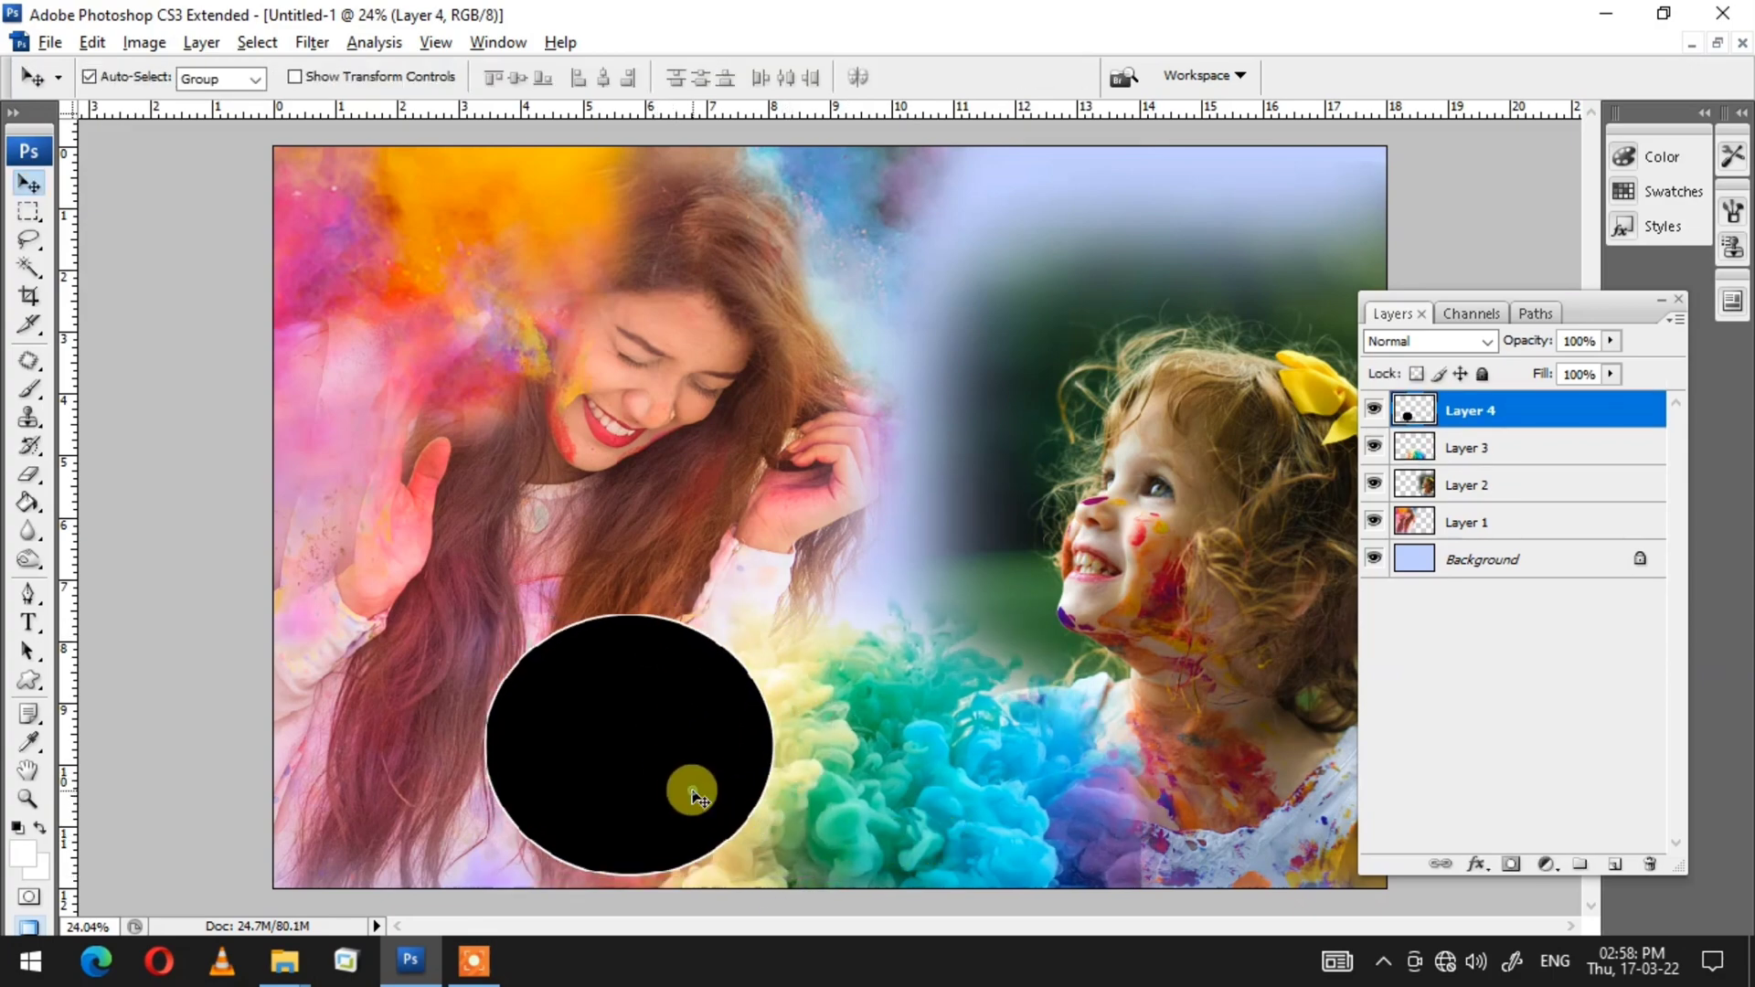
# Step: Duplicate the circle layer and scale the copy to about 104.8%
pyautogui.rightClick(1482, 410)
pyautogui.click(1371, 426)
pyautogui.press('Return')
pyautogui.hotkey('ctrl', 't')
pyautogui.moveTo(774, 615); pyautogui.dragTo(787, 588)
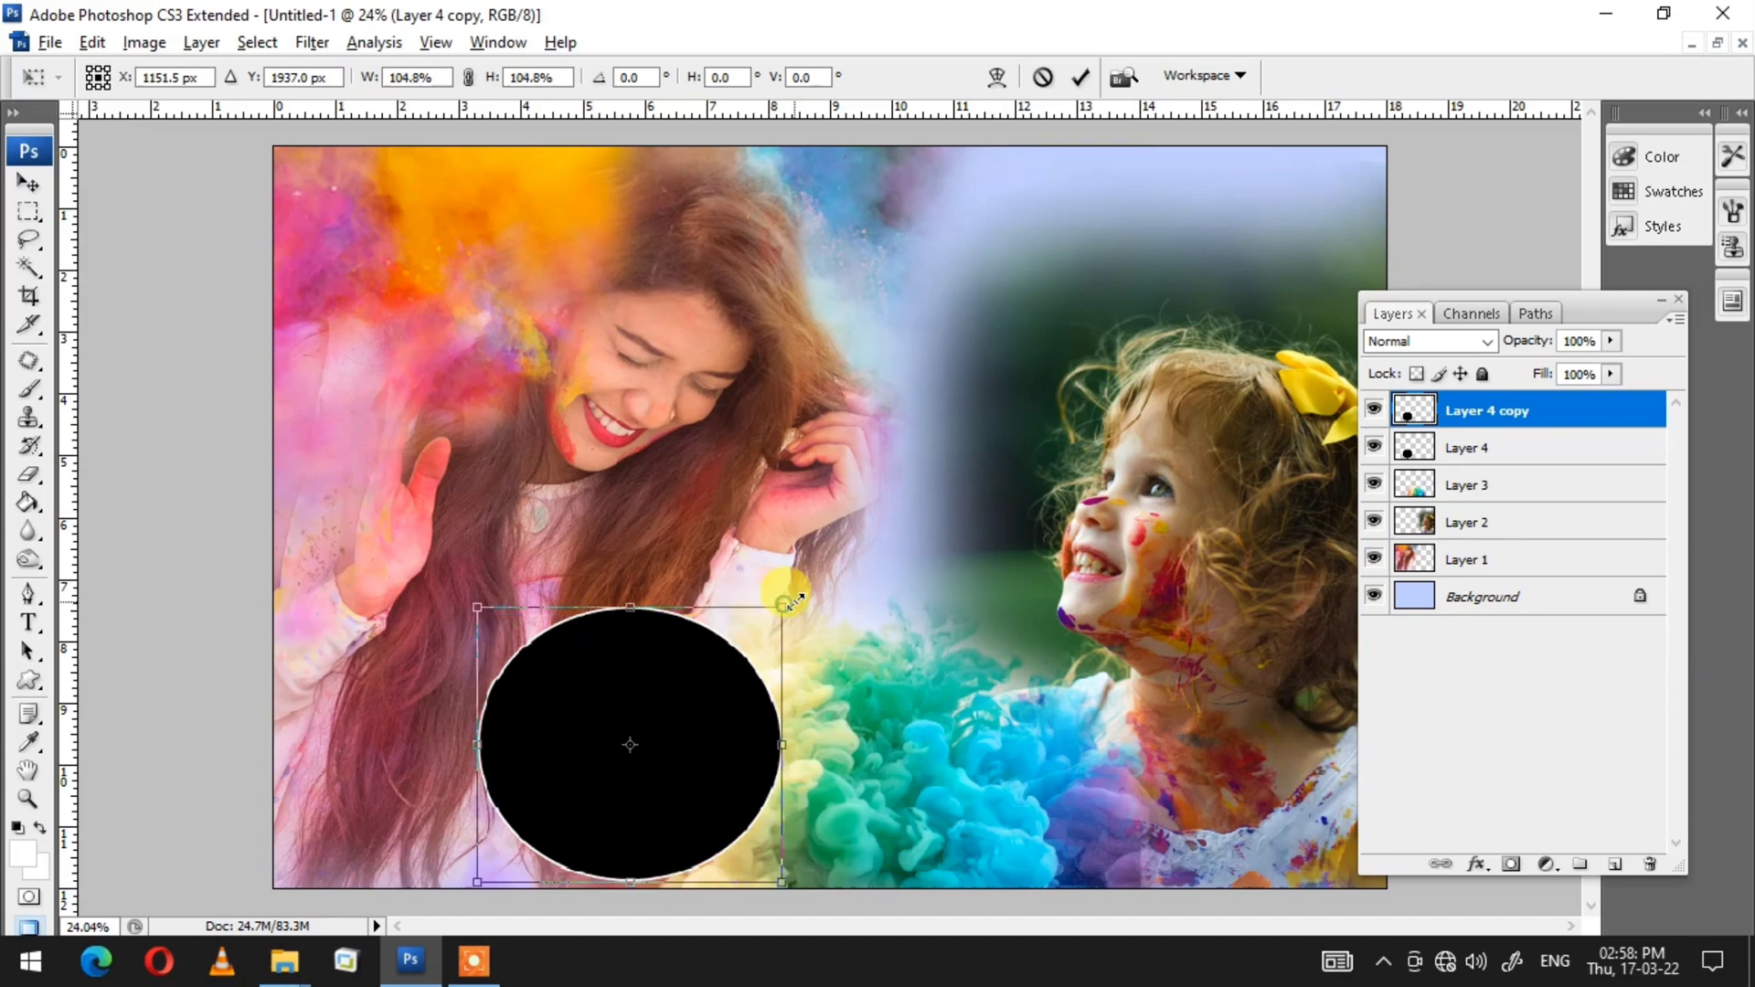
pyautogui.press('Return')
# Step: Move the circle copy below the original and lighten it to white with Hue/Saturation as a border
pyautogui.hotkey('ctrl', '[')
pyautogui.hotkey('ctrl', 'u')
pyautogui.moveTo(564, 859); pyautogui.dragTo(764, 854)
pyautogui.press('Return')
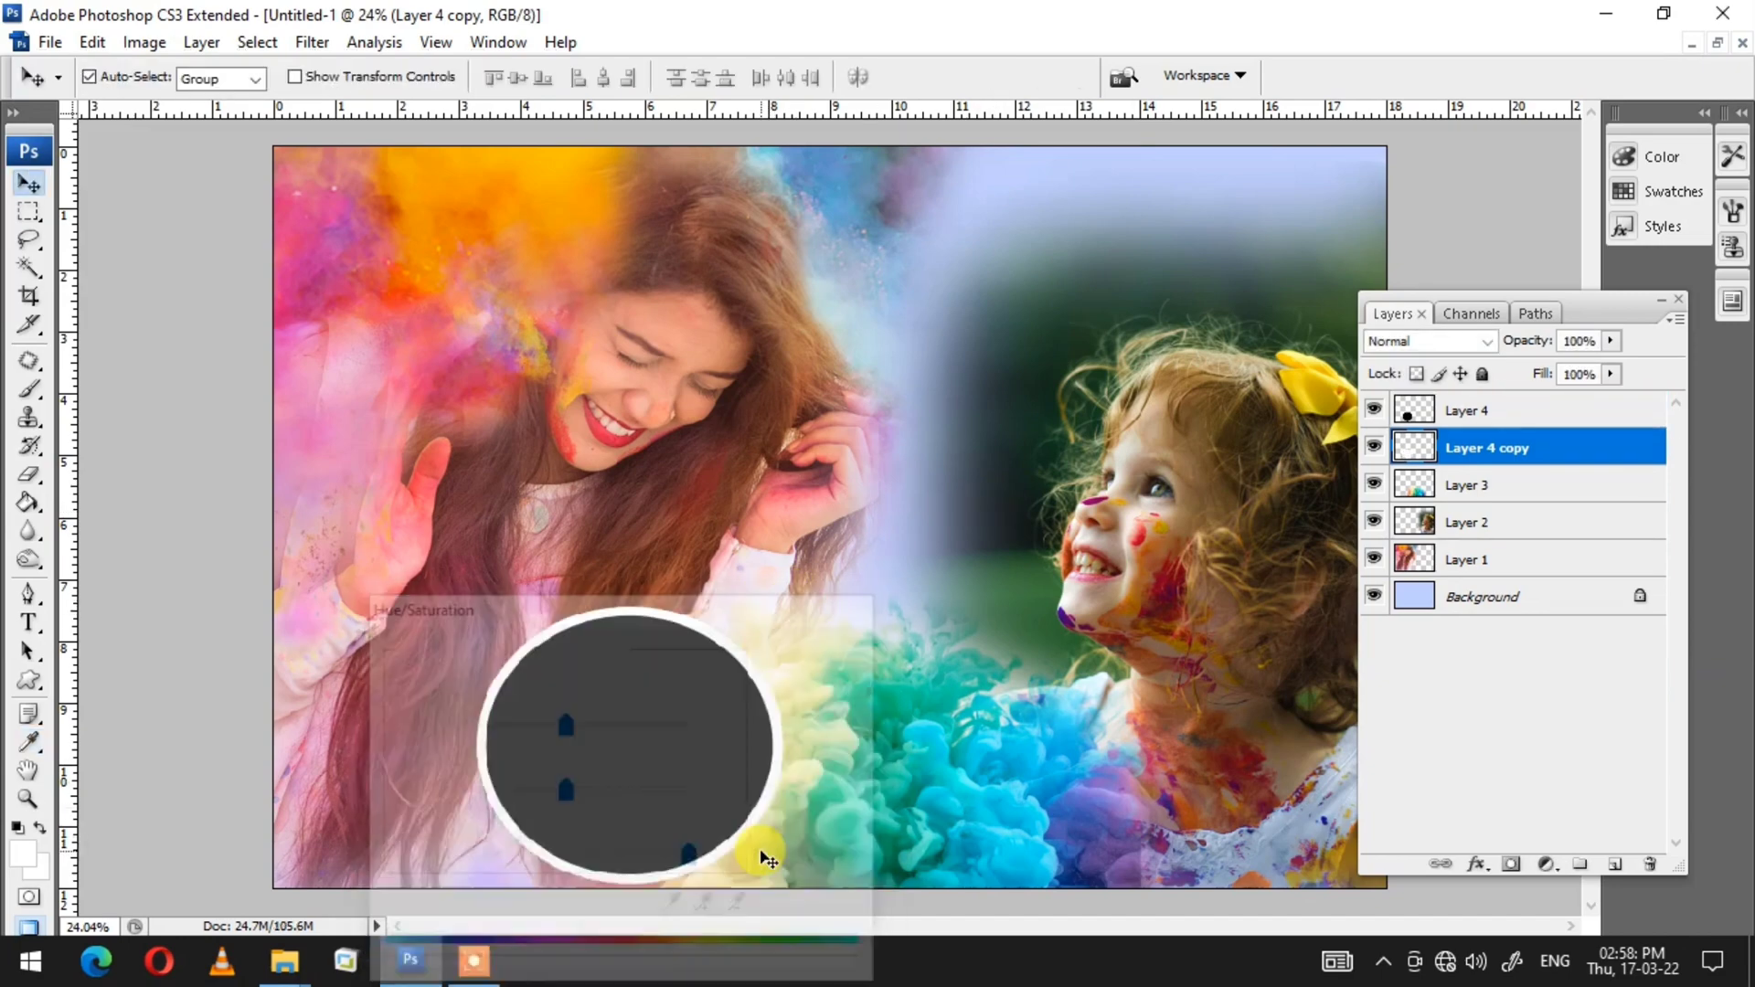
pyautogui.click(662, 760)
pyautogui.press('w')
pyautogui.click(662, 759)
pyautogui.hotkey('ctrl', 'shift', 'v')
pyautogui.press('v')
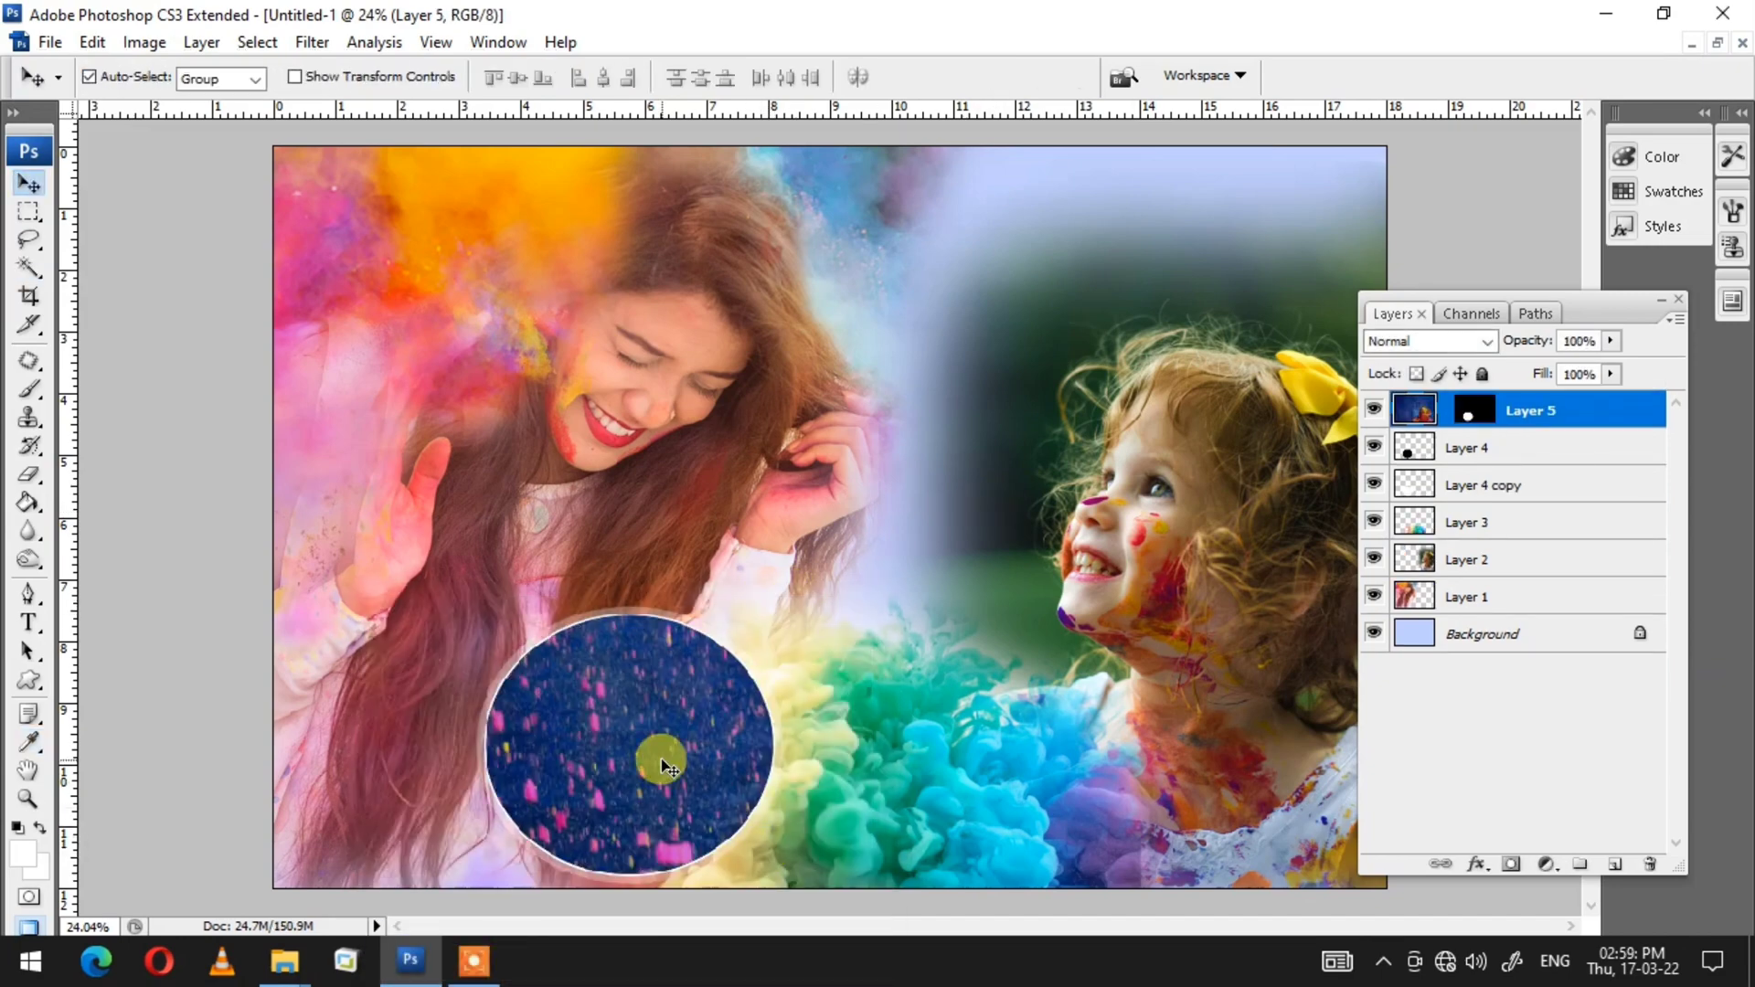
# Step: Scale and position the pasted photo so the man's face fills the circle
pyautogui.hotkey('ctrl', 't')
pyautogui.moveTo(280, 149); pyautogui.dragTo(658, 810)
pyautogui.moveTo(1110, 816); pyautogui.dragTo(554, 796)
pyautogui.hotkey('alt', 'Tab')
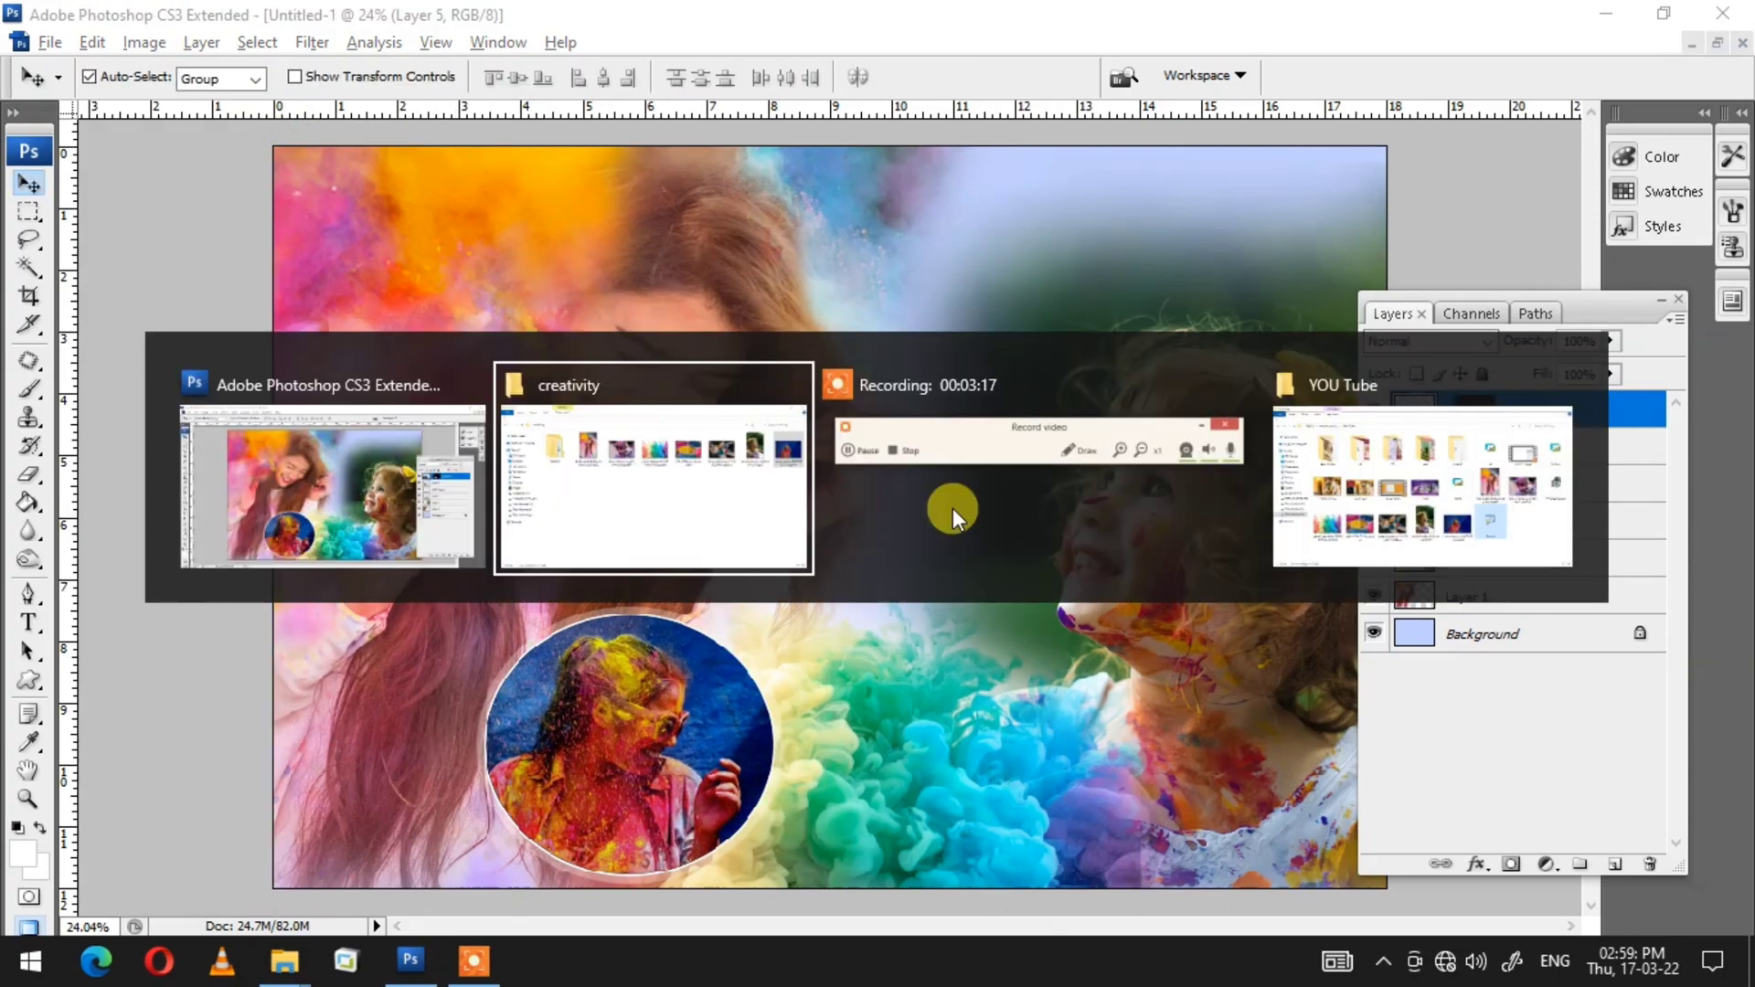
pyautogui.click(1243, 275)
pyautogui.moveTo(1243, 274); pyautogui.dragTo(666, 436)
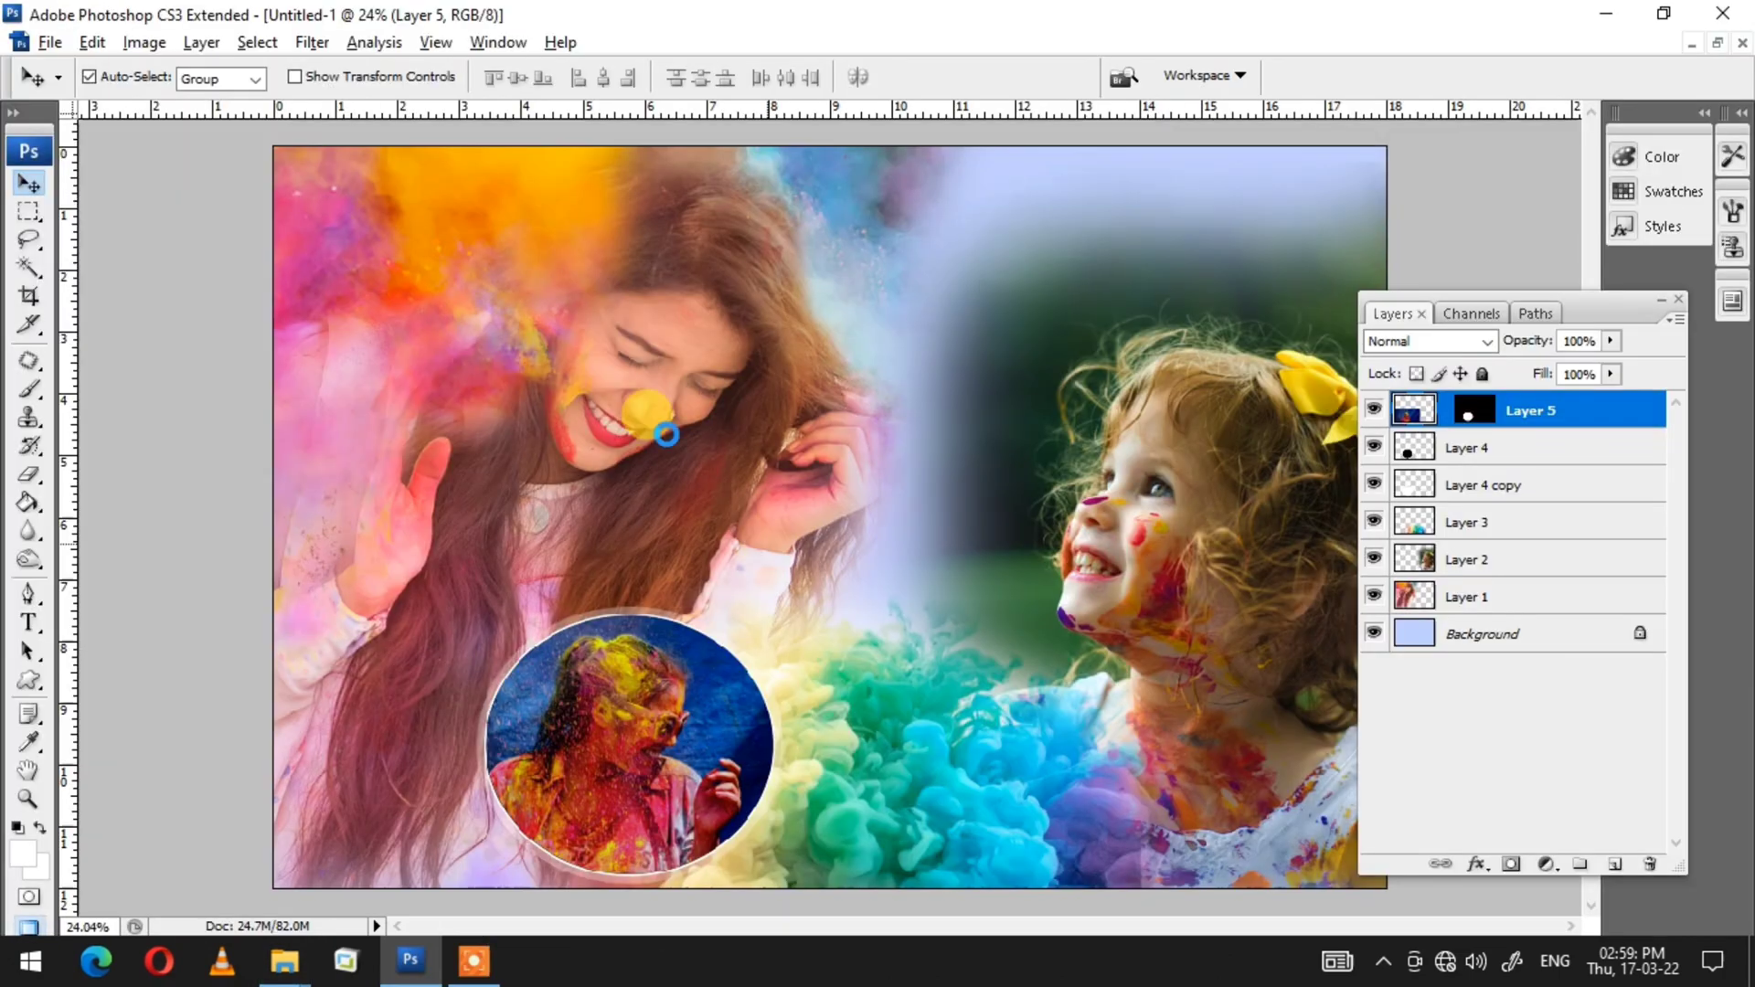
# Step: Select the entire hands photo, cut it to the clipboard and close that document without saving
pyautogui.press('z')
pyautogui.rightClick(920, 505)
pyautogui.click(944, 523)
pyautogui.hotkey('ctrl', 'a')
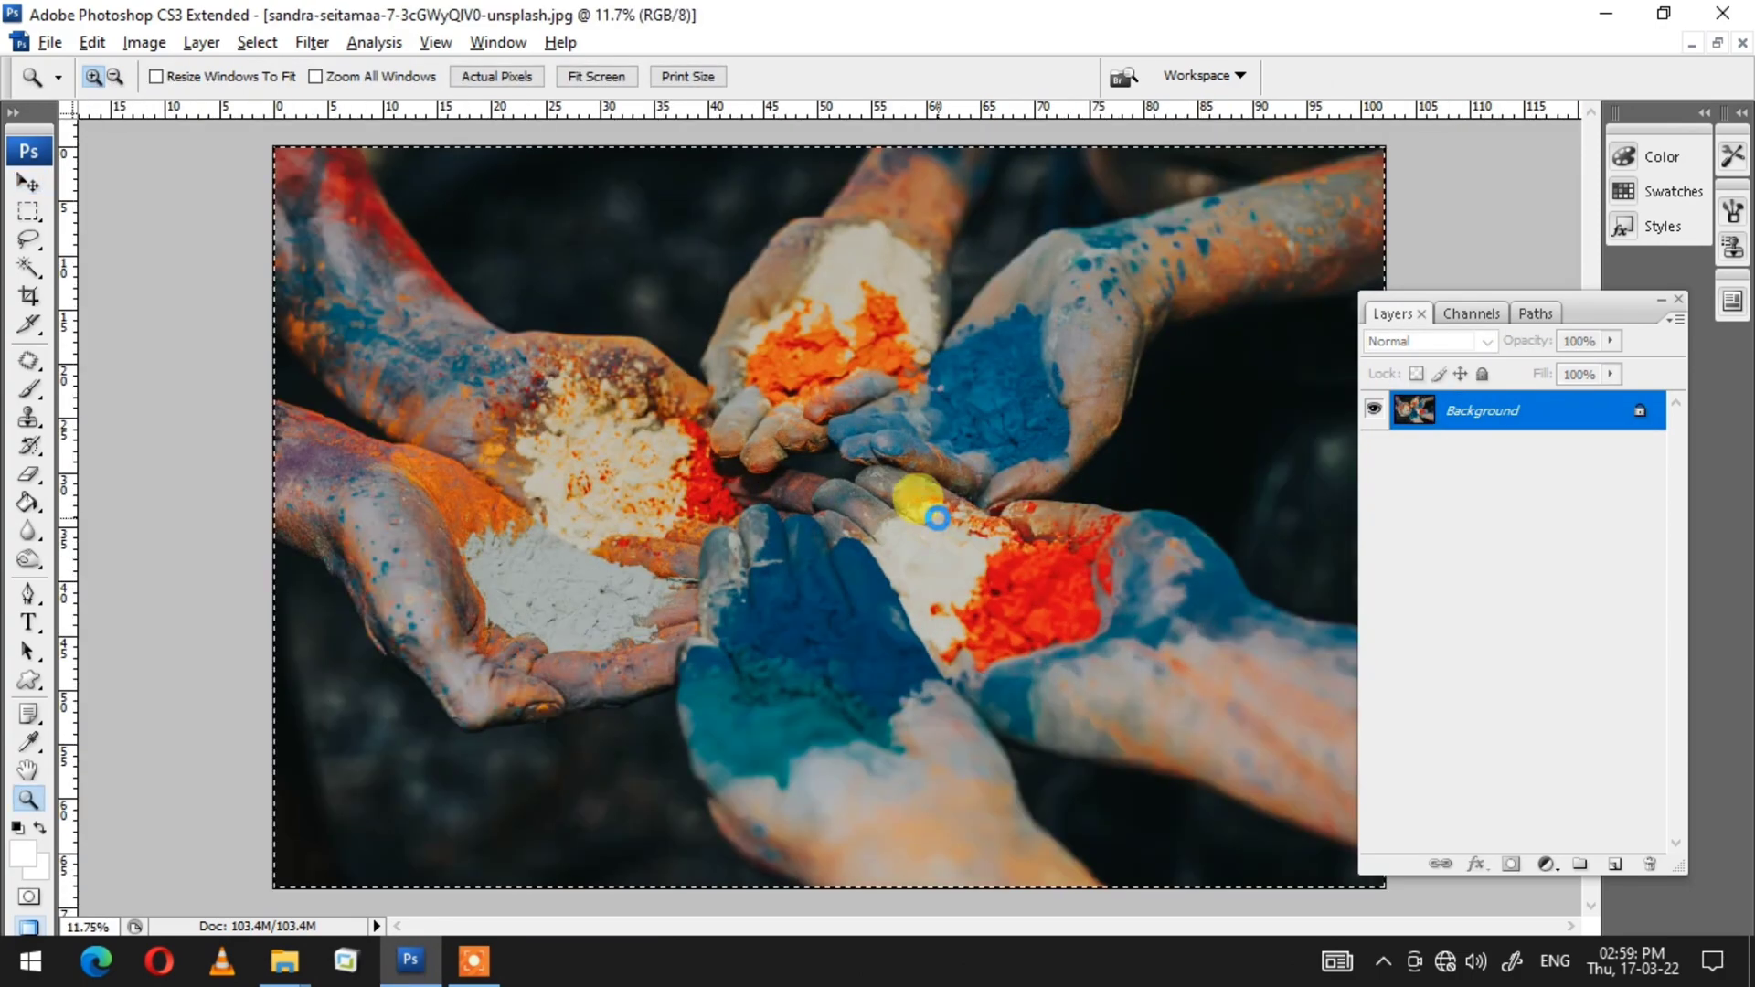
pyautogui.hotkey('ctrl', 'x')
pyautogui.hotkey('ctrl', 'w')
pyautogui.click(880, 390)
# Step: Select the Background layer of the collage and paste the hands photo onto a new layer just above it
pyautogui.rightClick(869, 459)
pyautogui.click(908, 480)
pyautogui.press('v')
pyautogui.rightClick(1022, 172)
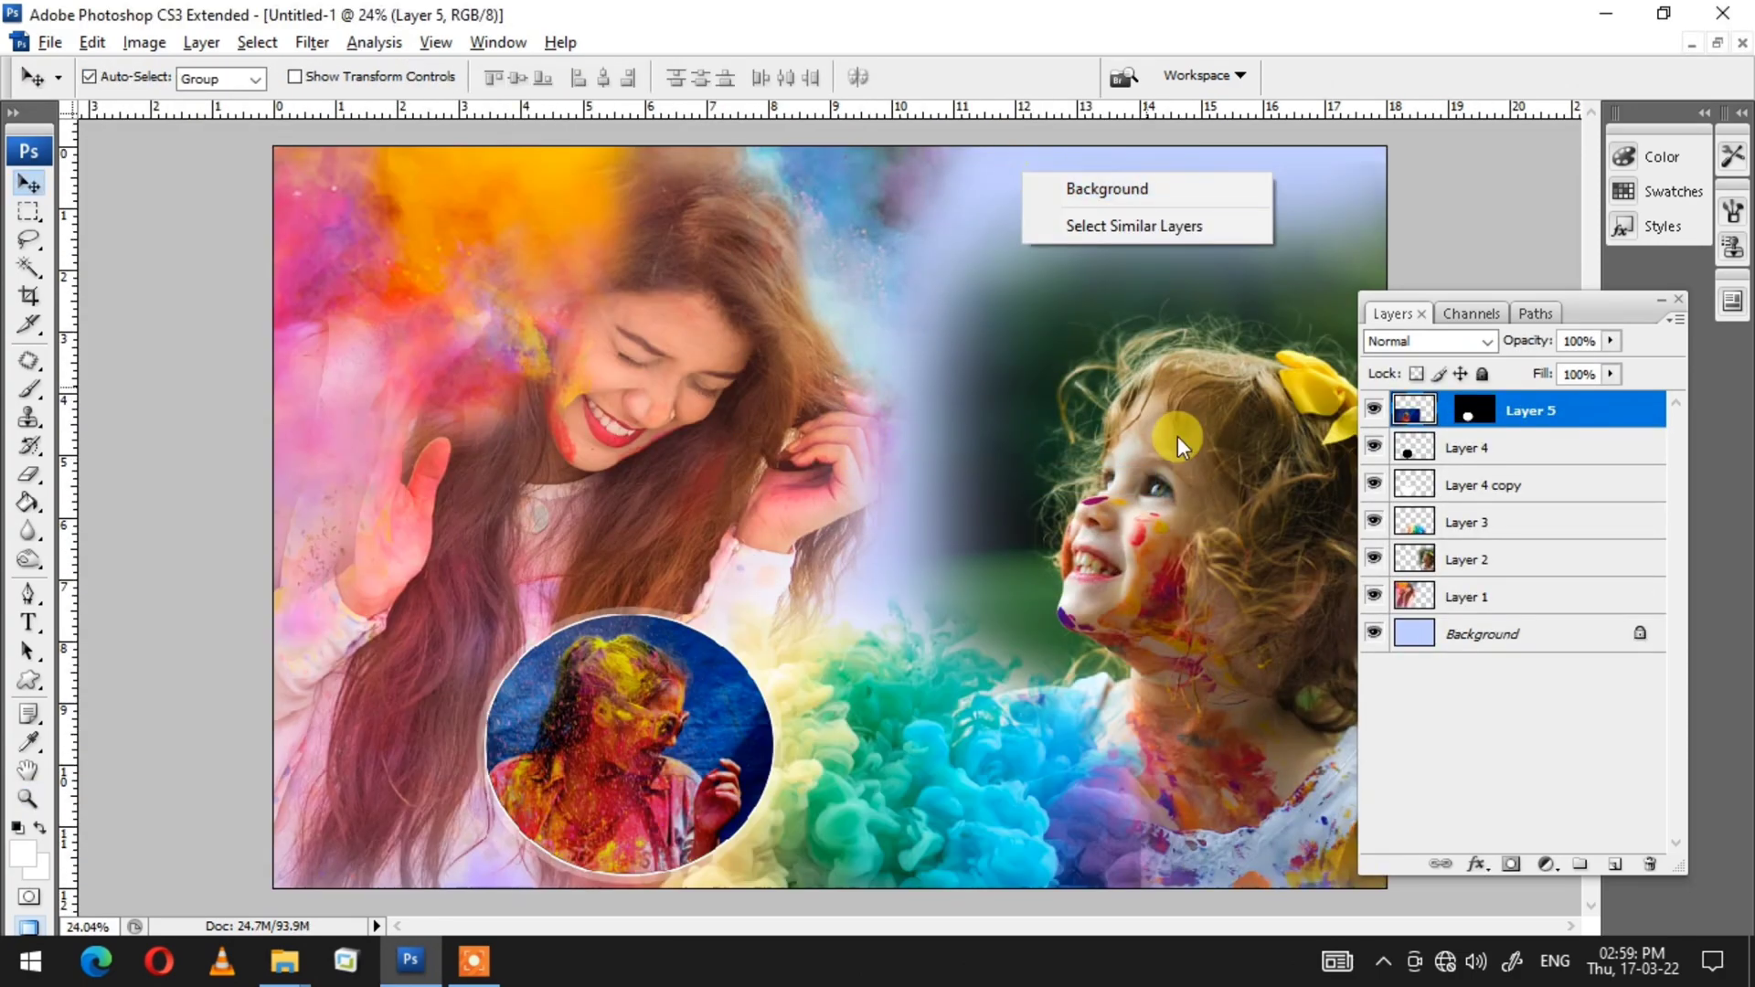
pyautogui.rightClick(1177, 437)
pyautogui.click(1218, 456)
pyautogui.press('e')
pyautogui.moveTo(1365, 203)
pyautogui.mouseDown()
pyautogui.moveTo(952, 255)
pyautogui.moveTo(882, 470)
pyautogui.moveTo(960, 509)
pyautogui.moveTo(951, 549)
pyautogui.mouseUp()
pyautogui.press('v')
pyautogui.click(1036, 201)
pyautogui.hotkey('ctrl', 'v')
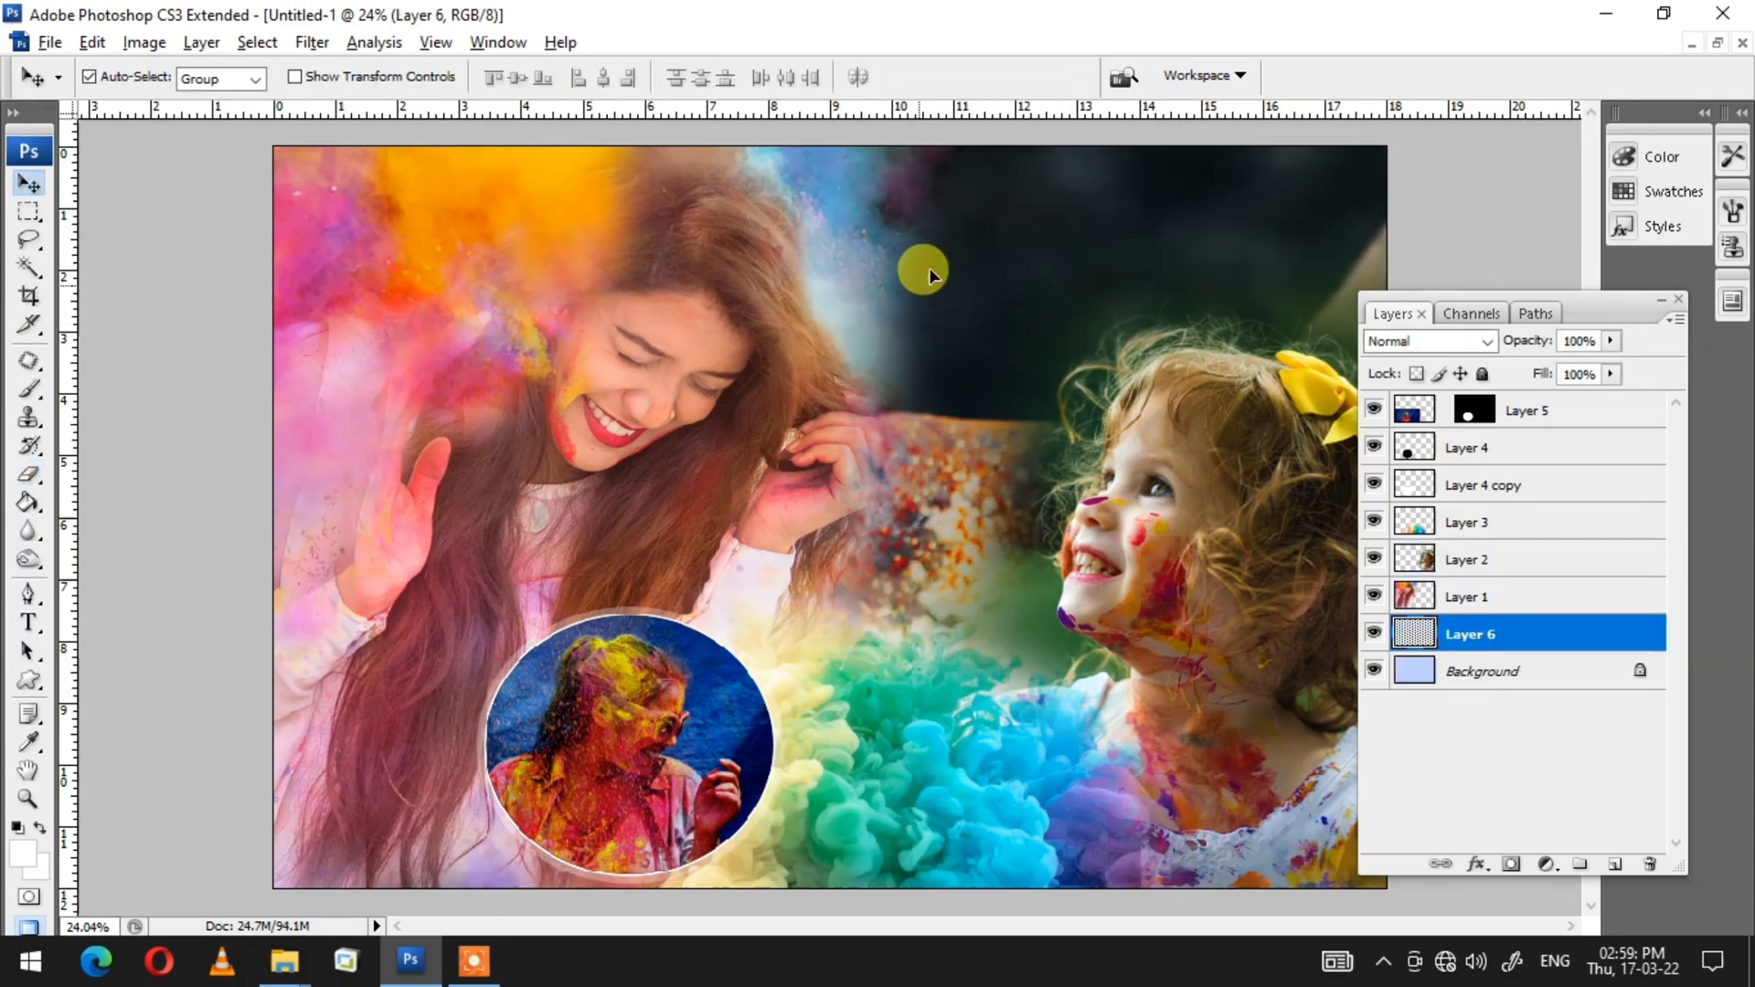
# Step: Scale the hands photo to about 37.8% and move it into the upper right area of the canvas
pyautogui.hotkey('ctrl', 't')
pyautogui.moveTo(305, 250); pyautogui.dragTo(530, 742)
pyautogui.moveTo(964, 900); pyautogui.dragTo(939, 262)
pyautogui.moveTo(681, 835); pyautogui.dragTo(767, 632)
pyautogui.moveTo(991, 448); pyautogui.dragTo(896, 489)
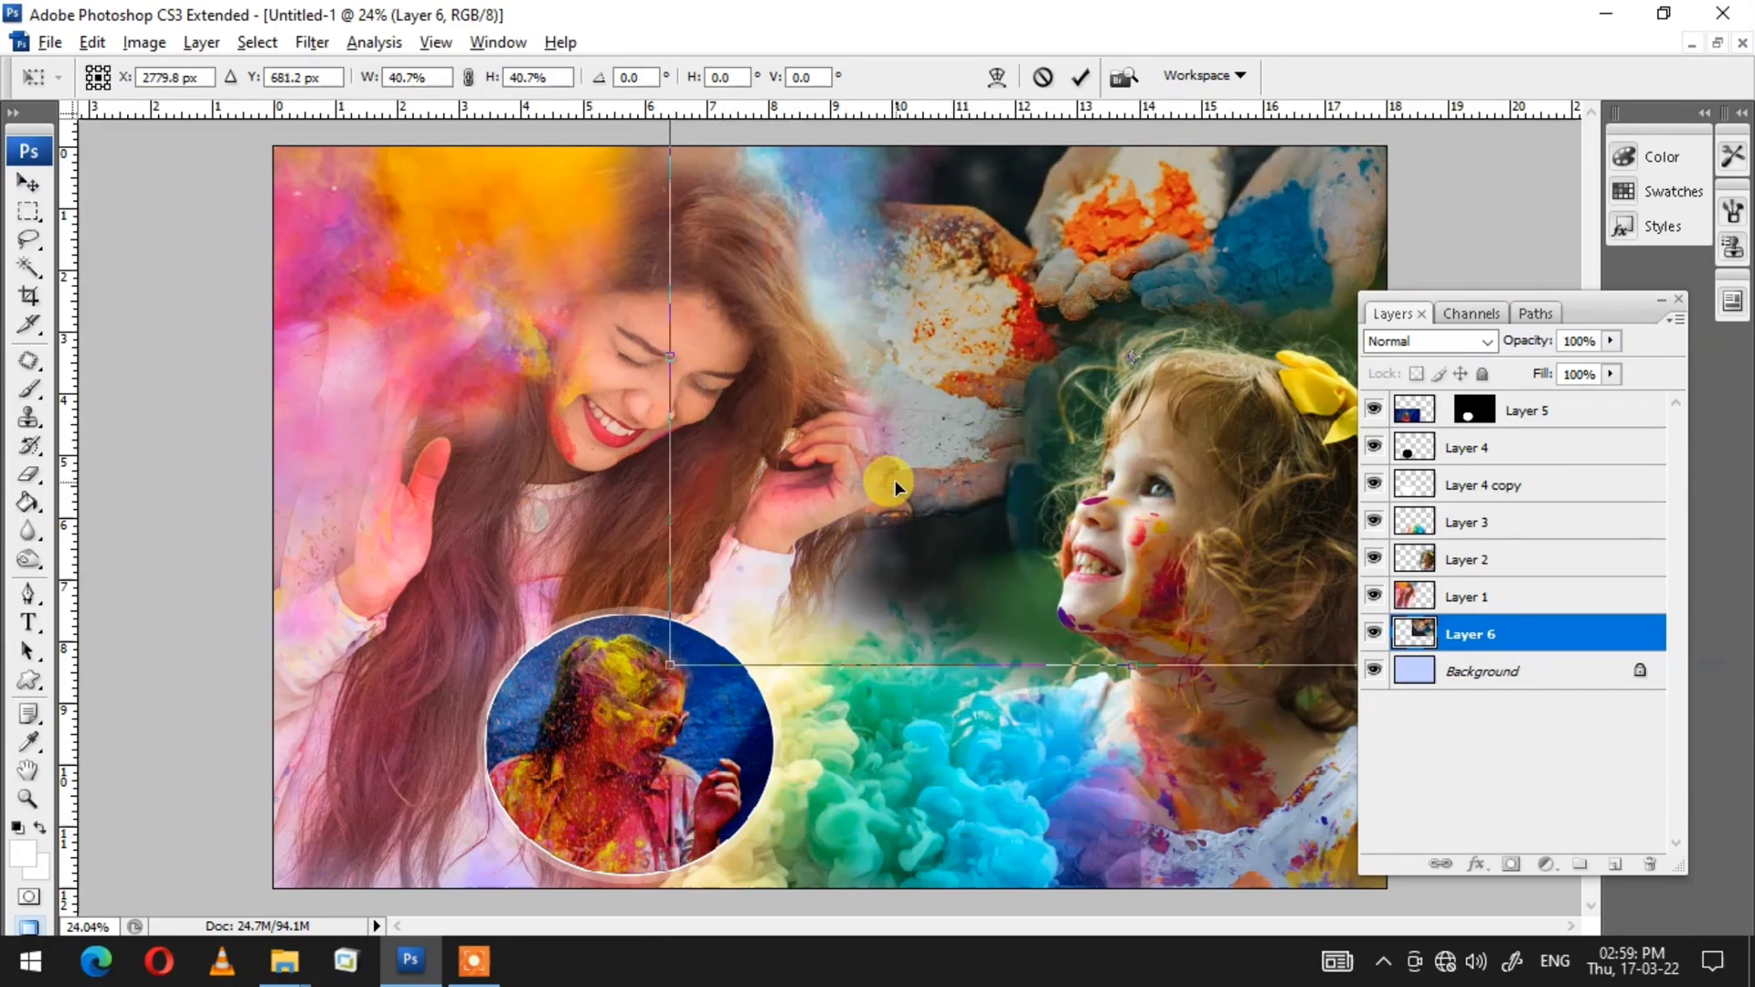
pyautogui.moveTo(672, 665); pyautogui.dragTo(703, 640)
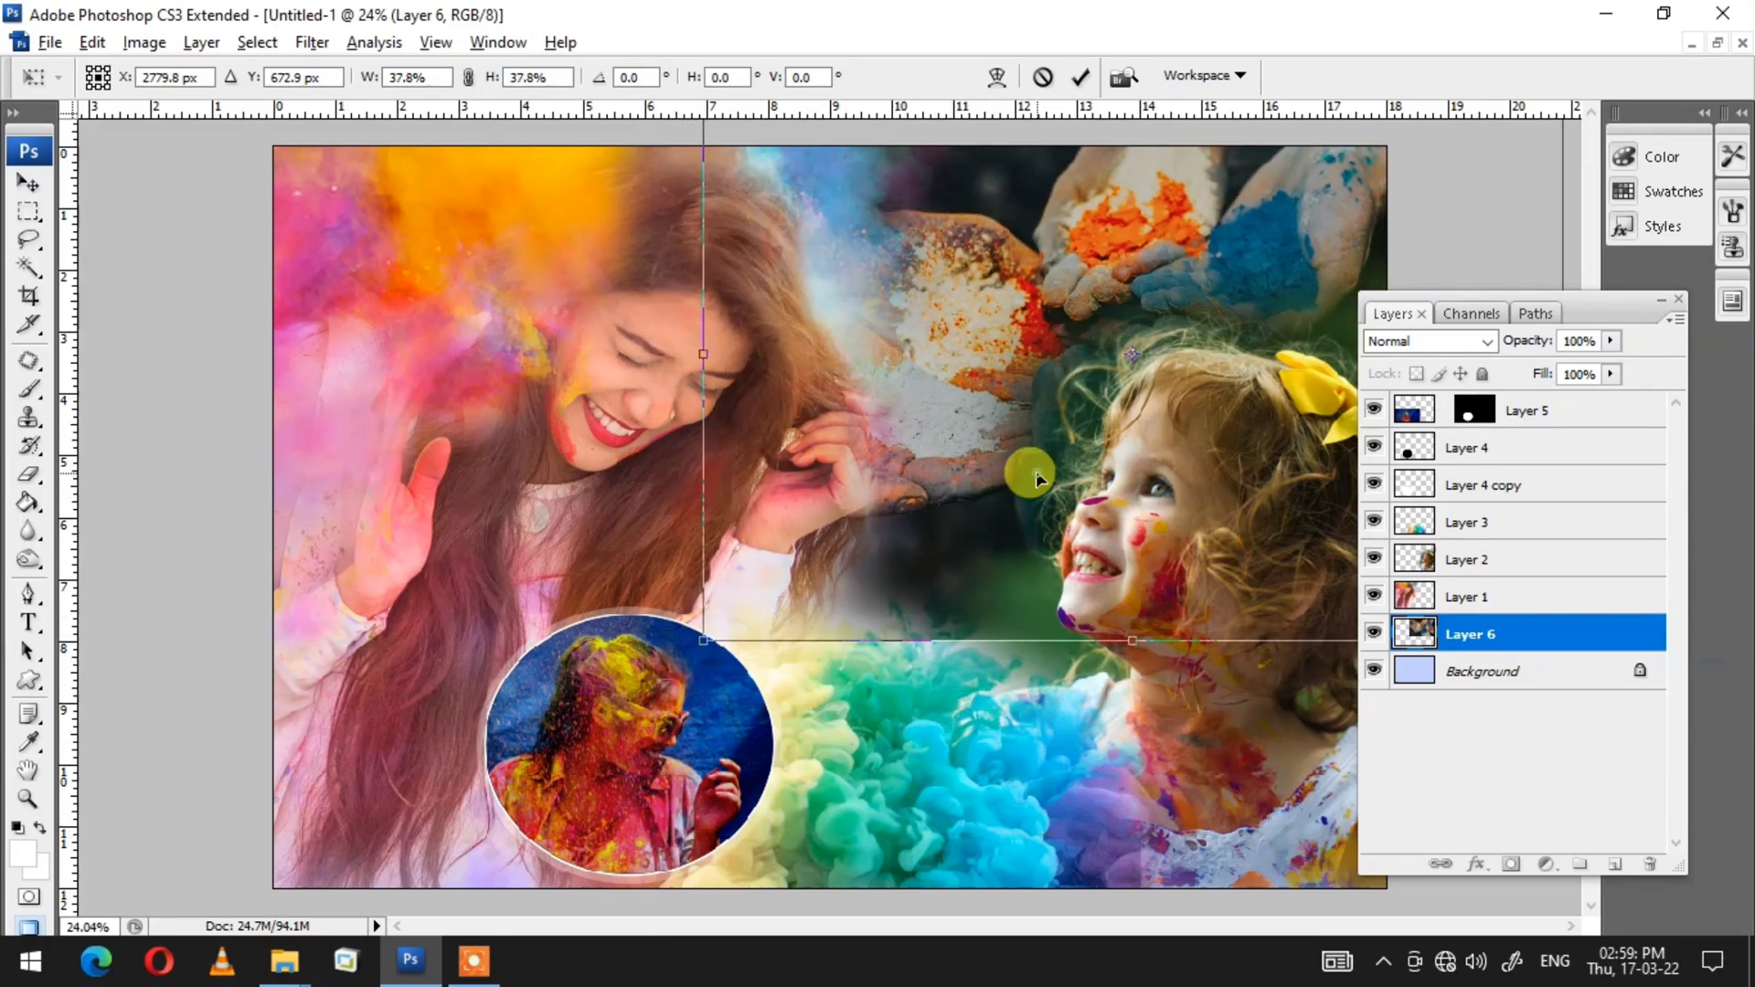
pyautogui.press('Return')
# Step: Enlarge and nudge the hands photo so it fills the upper right corner
pyautogui.moveTo(1606, 304); pyautogui.dragTo(370, 238)
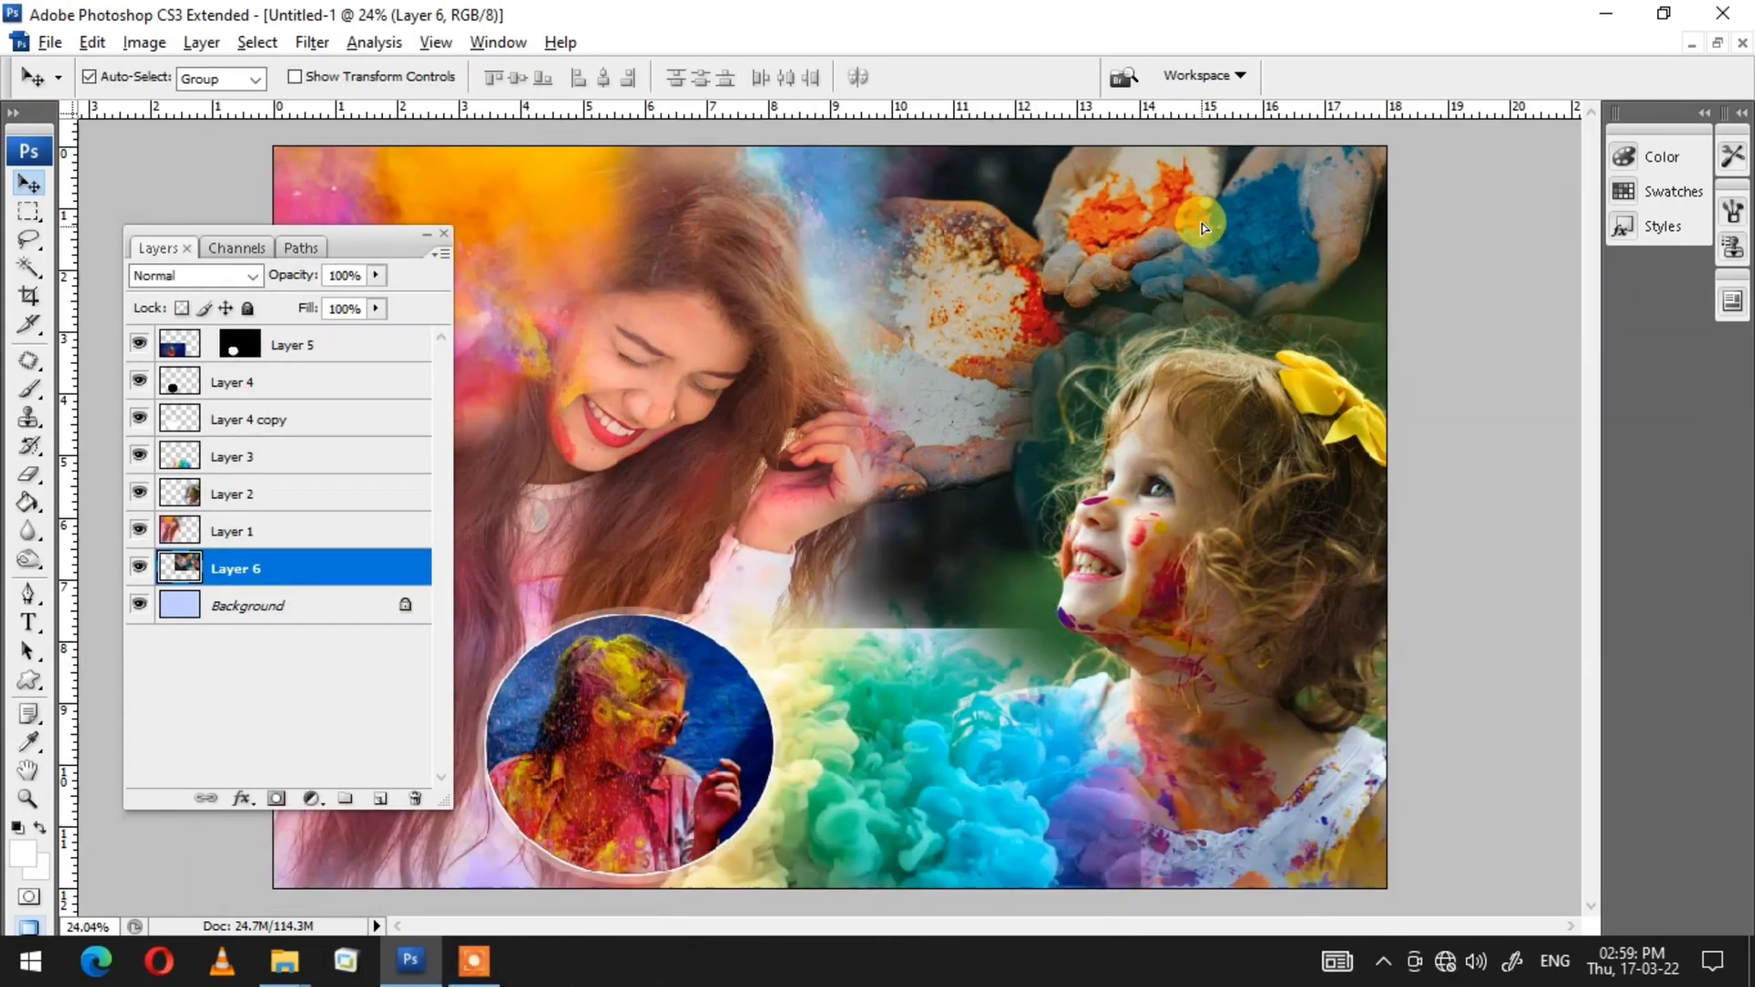
pyautogui.hotkey('ctrl', 't')
pyautogui.moveTo(1549, 643); pyautogui.dragTo(1497, 608)
pyautogui.moveTo(1326, 509); pyautogui.dragTo(1327, 494)
pyautogui.press('Return')
# Step: Erase the hands photo's lower edges with a large soft eraser so it blends into the collage
pyautogui.press('e')
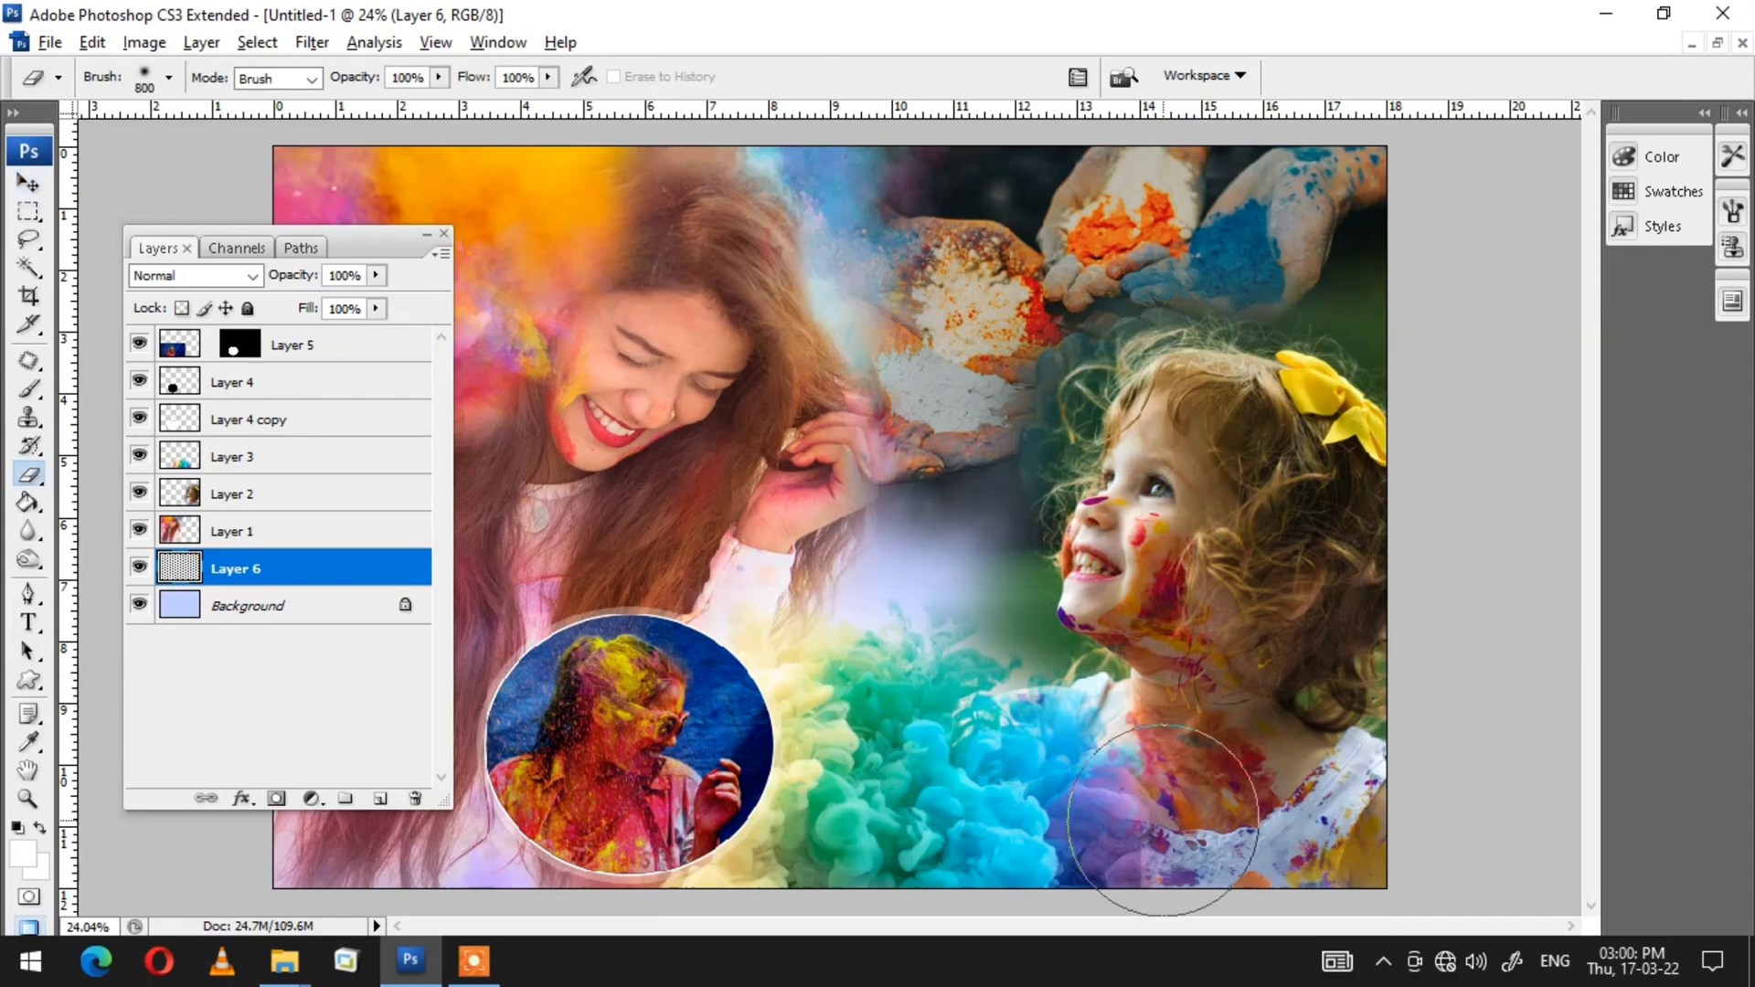
pyautogui.press('v')
pyautogui.click(1235, 607)
pyautogui.click(979, 811)
# Step: Switch to the pink-haired girl photo and fit it on screen
pyautogui.hotkey('ctrl', 't')
pyautogui.hotkey('alt', 'Tab')
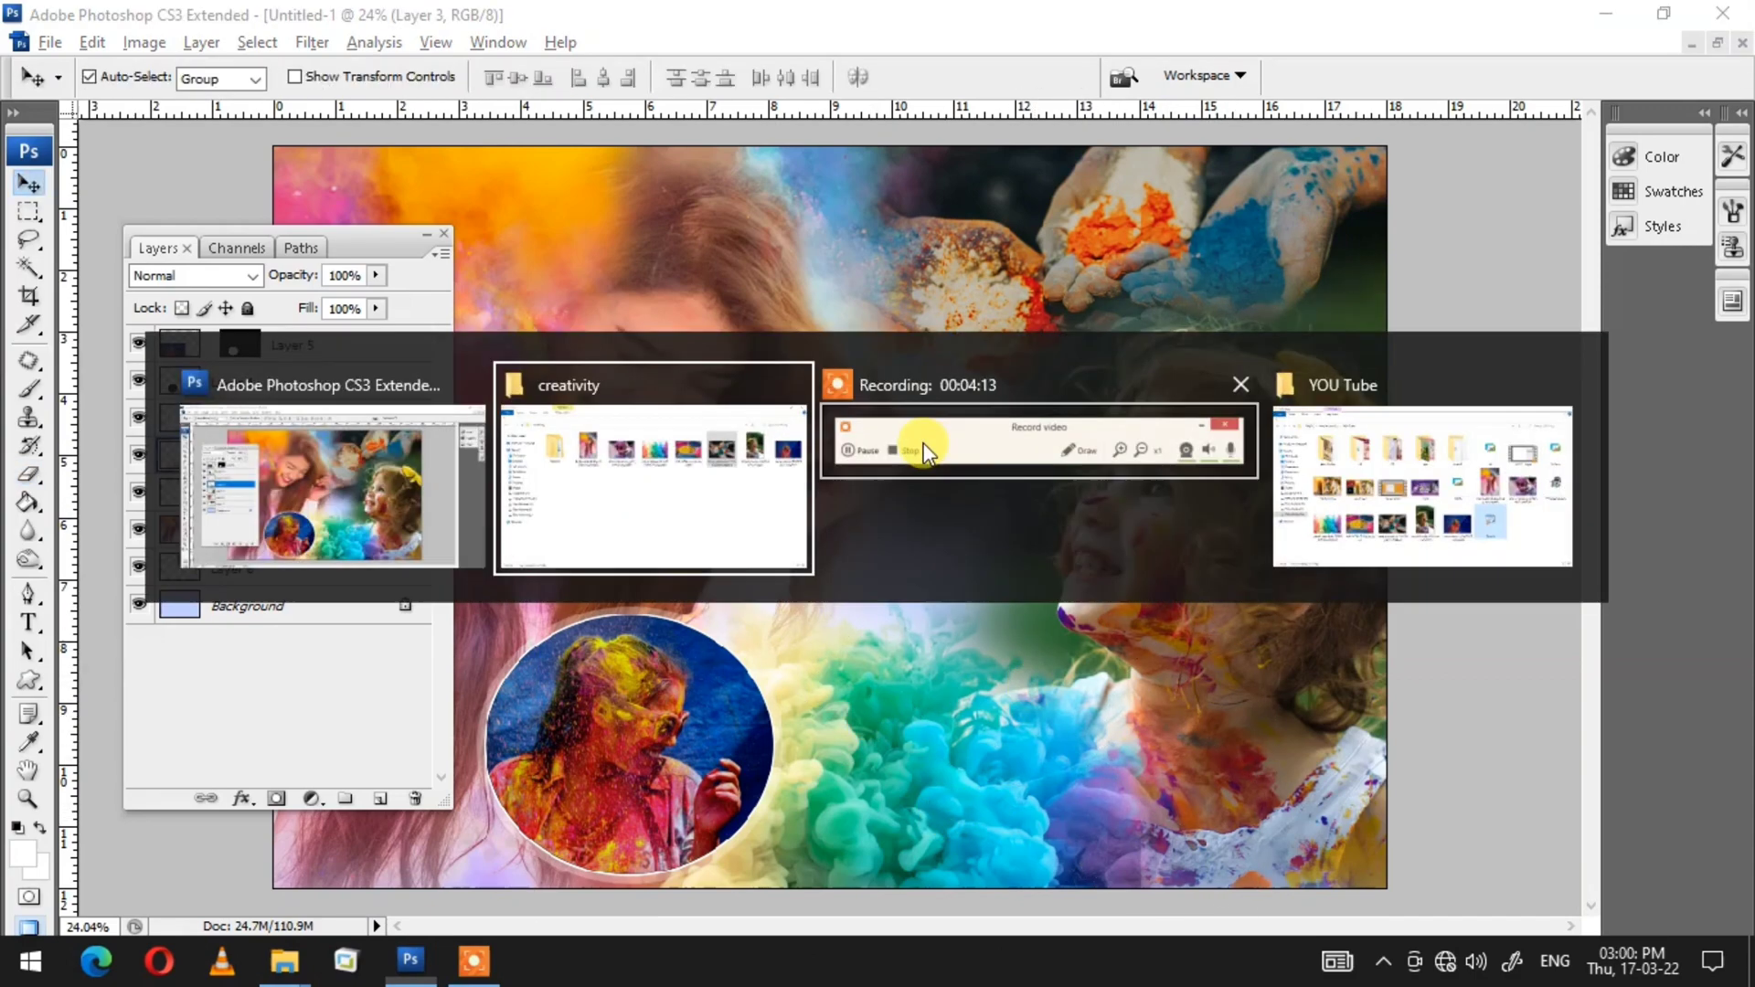
pyautogui.click(1038, 272)
pyautogui.moveTo(746, 269); pyautogui.dragTo(1554, 187)
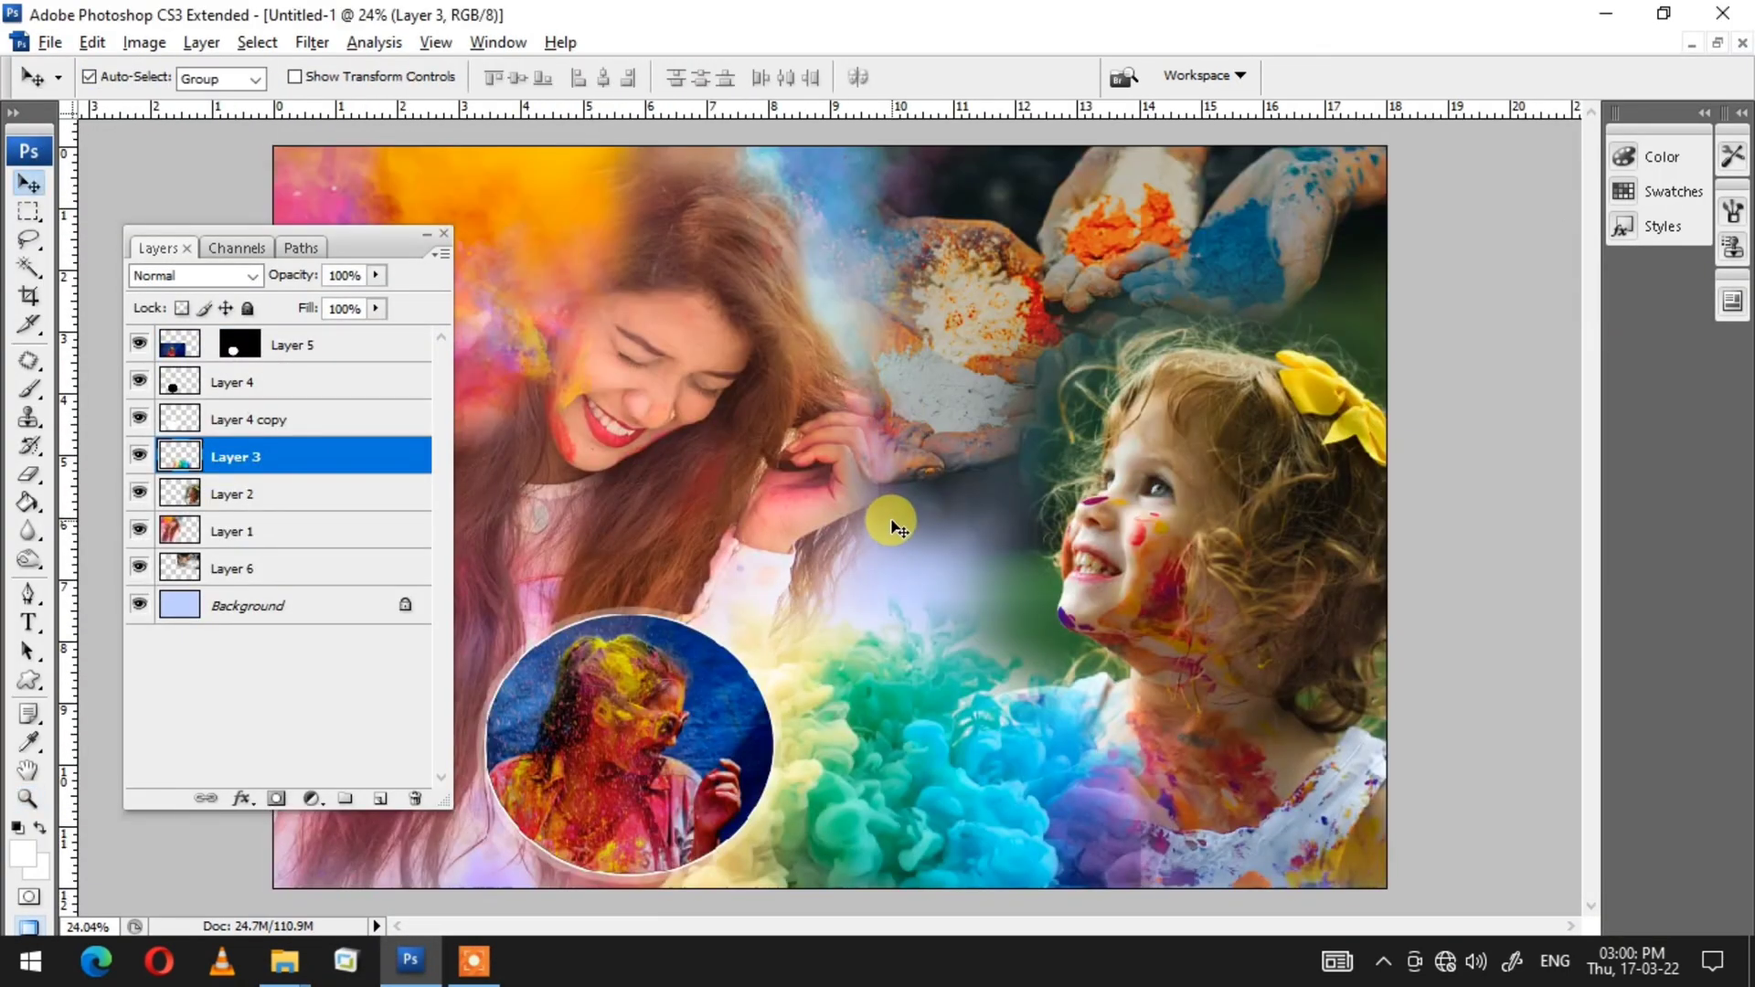
pyautogui.click(885, 521)
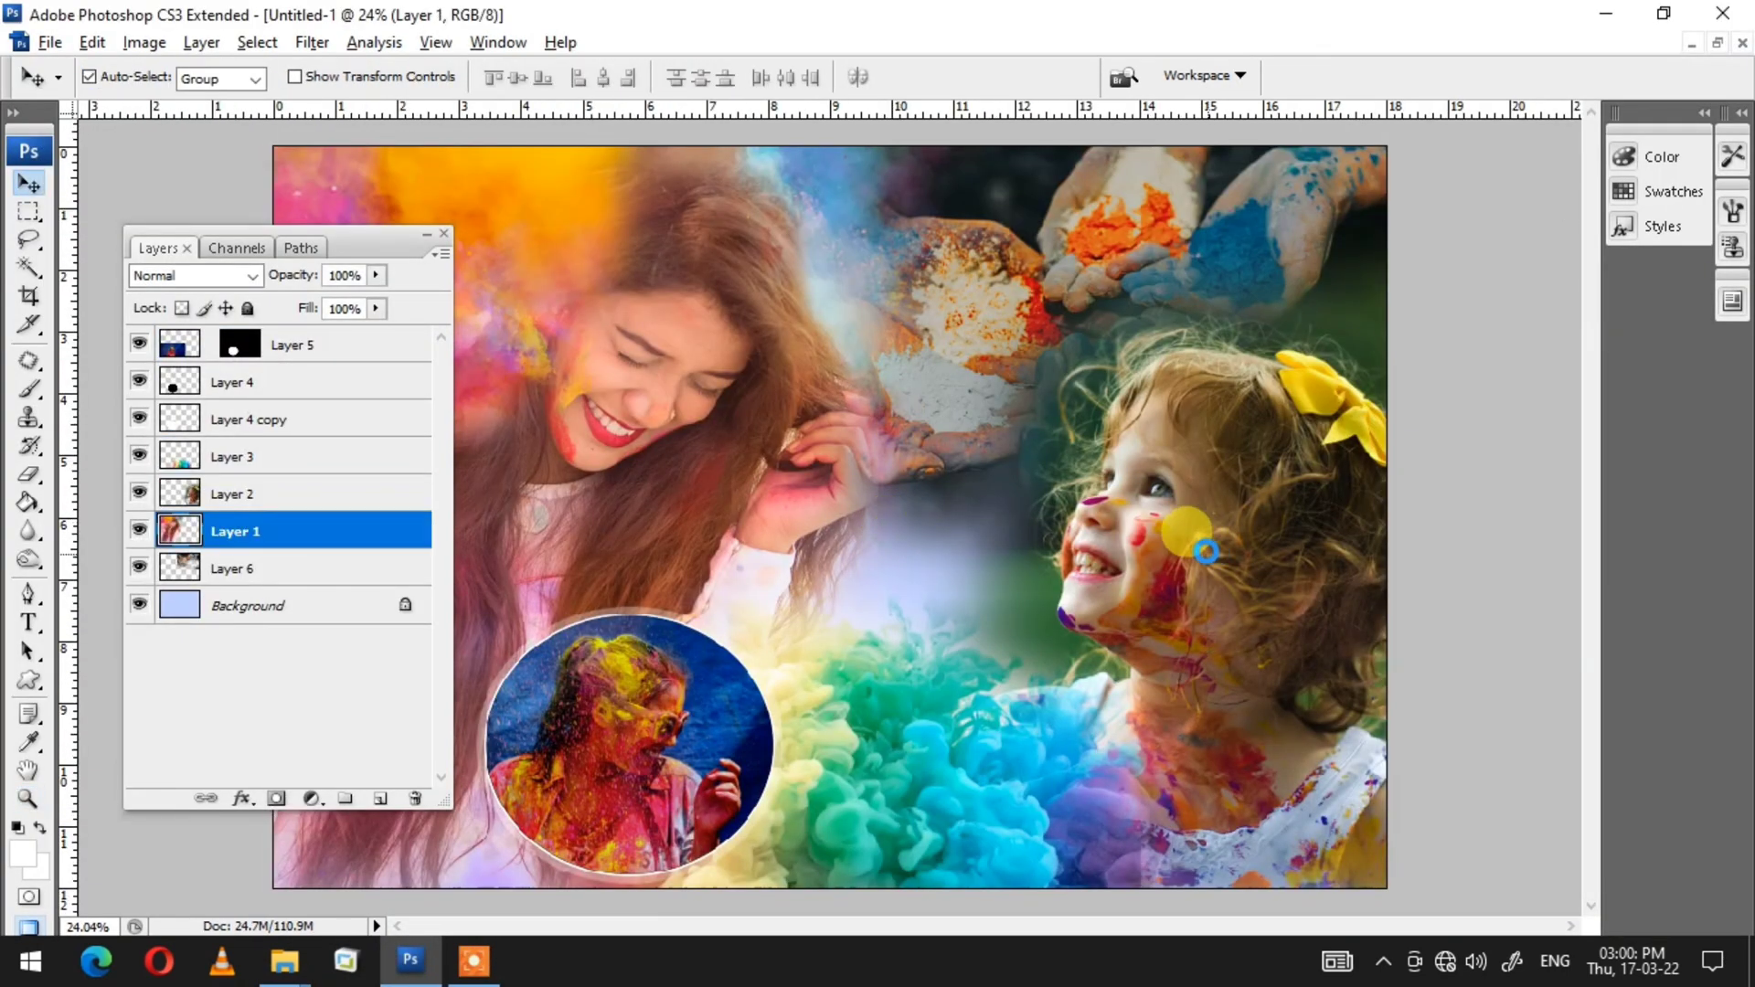
# Step: Paste the pink-haired girl photo and scale it into the centre of the canvas
pyautogui.hotkey('ctrl', 'v')
pyautogui.hotkey('ctrl', 't')
pyautogui.moveTo(1456, 161); pyautogui.dragTo(973, 493)
pyautogui.moveTo(861, 551); pyautogui.dragTo(940, 469)
pyautogui.press('Return')
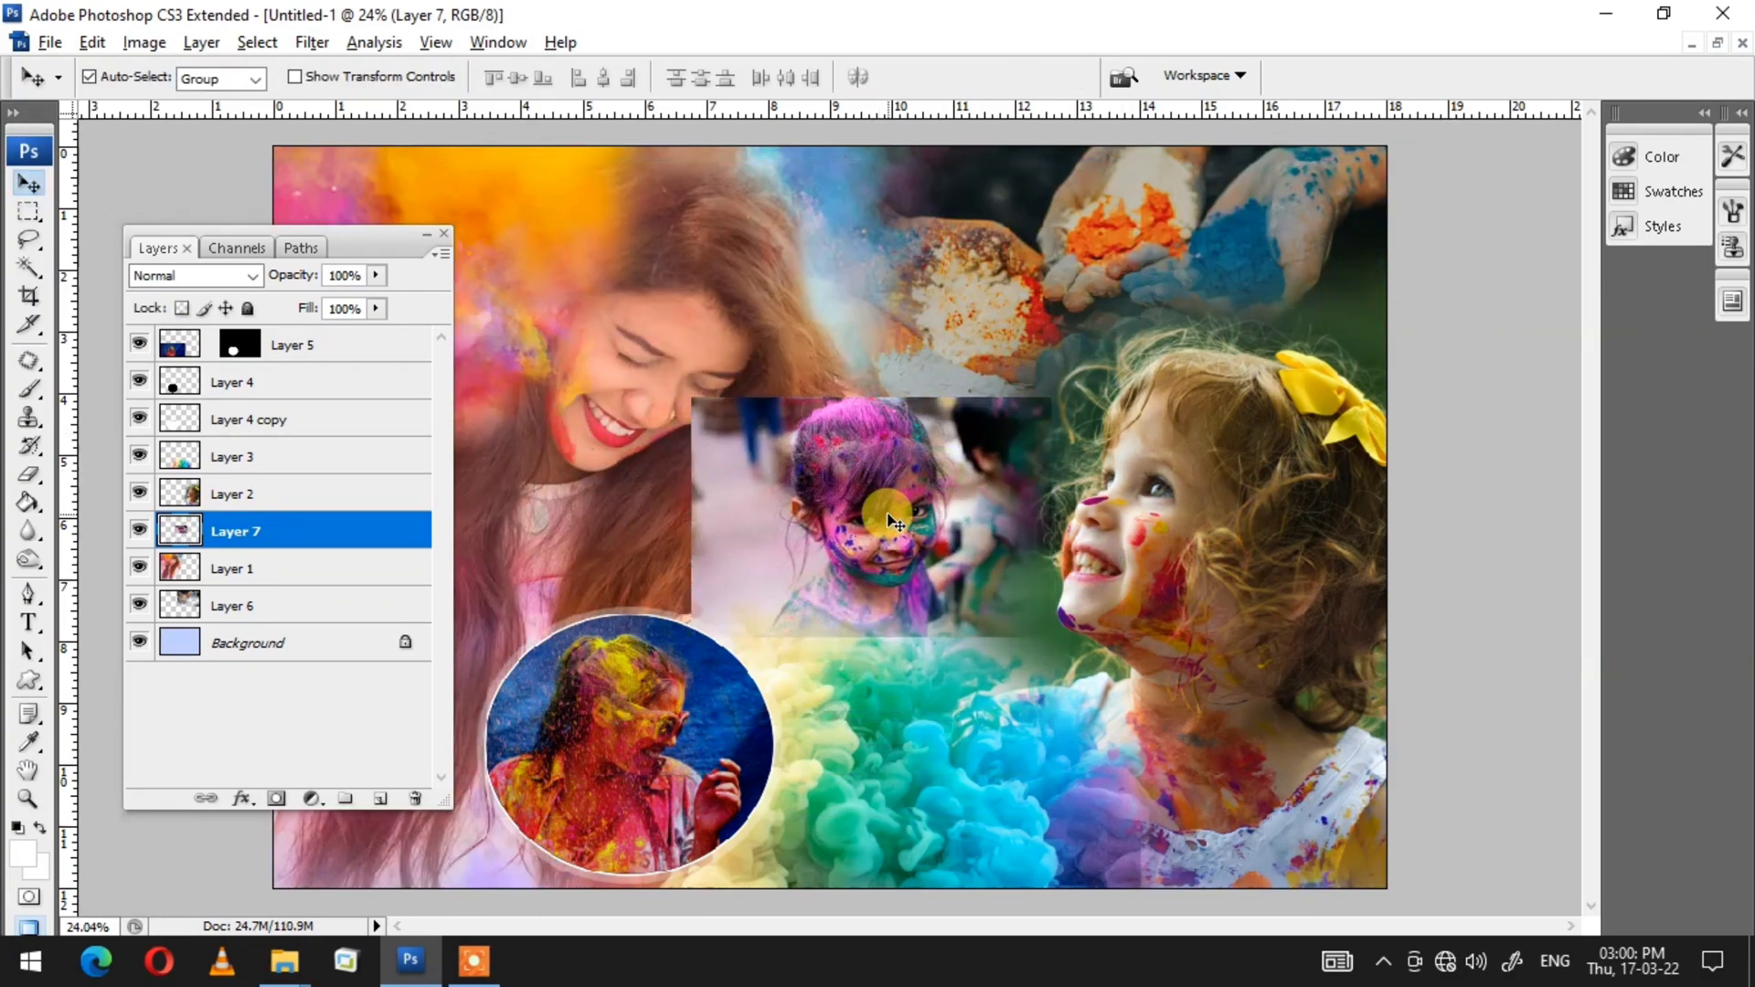
# Step: Move the pasted girl photo up the layer stack and delete it
pyautogui.hotkey('ctrl', '[')
pyautogui.hotkey('ctrl', '[')
pyautogui.hotkey('ctrl', ']')
pyautogui.hotkey('ctrl', ']')
pyautogui.hotkey('ctrl', ']')
pyautogui.hotkey('ctrl', ']')
pyautogui.hotkey('ctrl', ']')
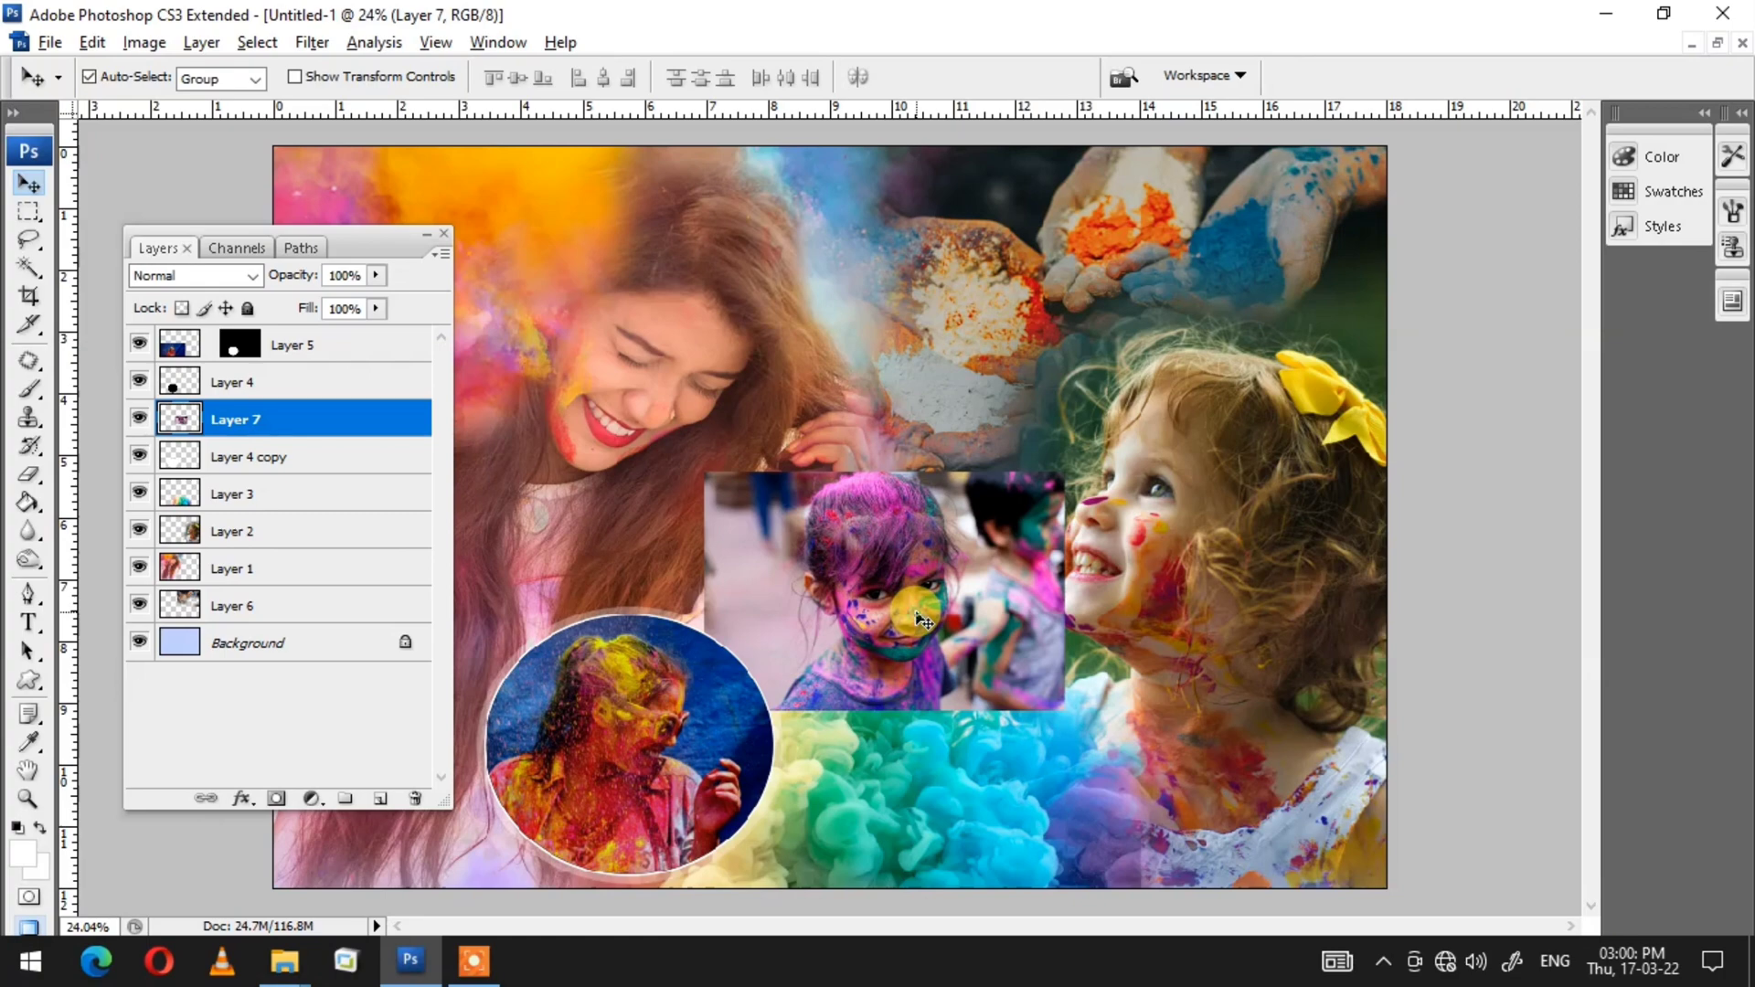
pyautogui.press('Delete')
# Step: Turn an ellipse drawn in the canvas centre into a selection and fill it on a new layer
pyautogui.press('u')
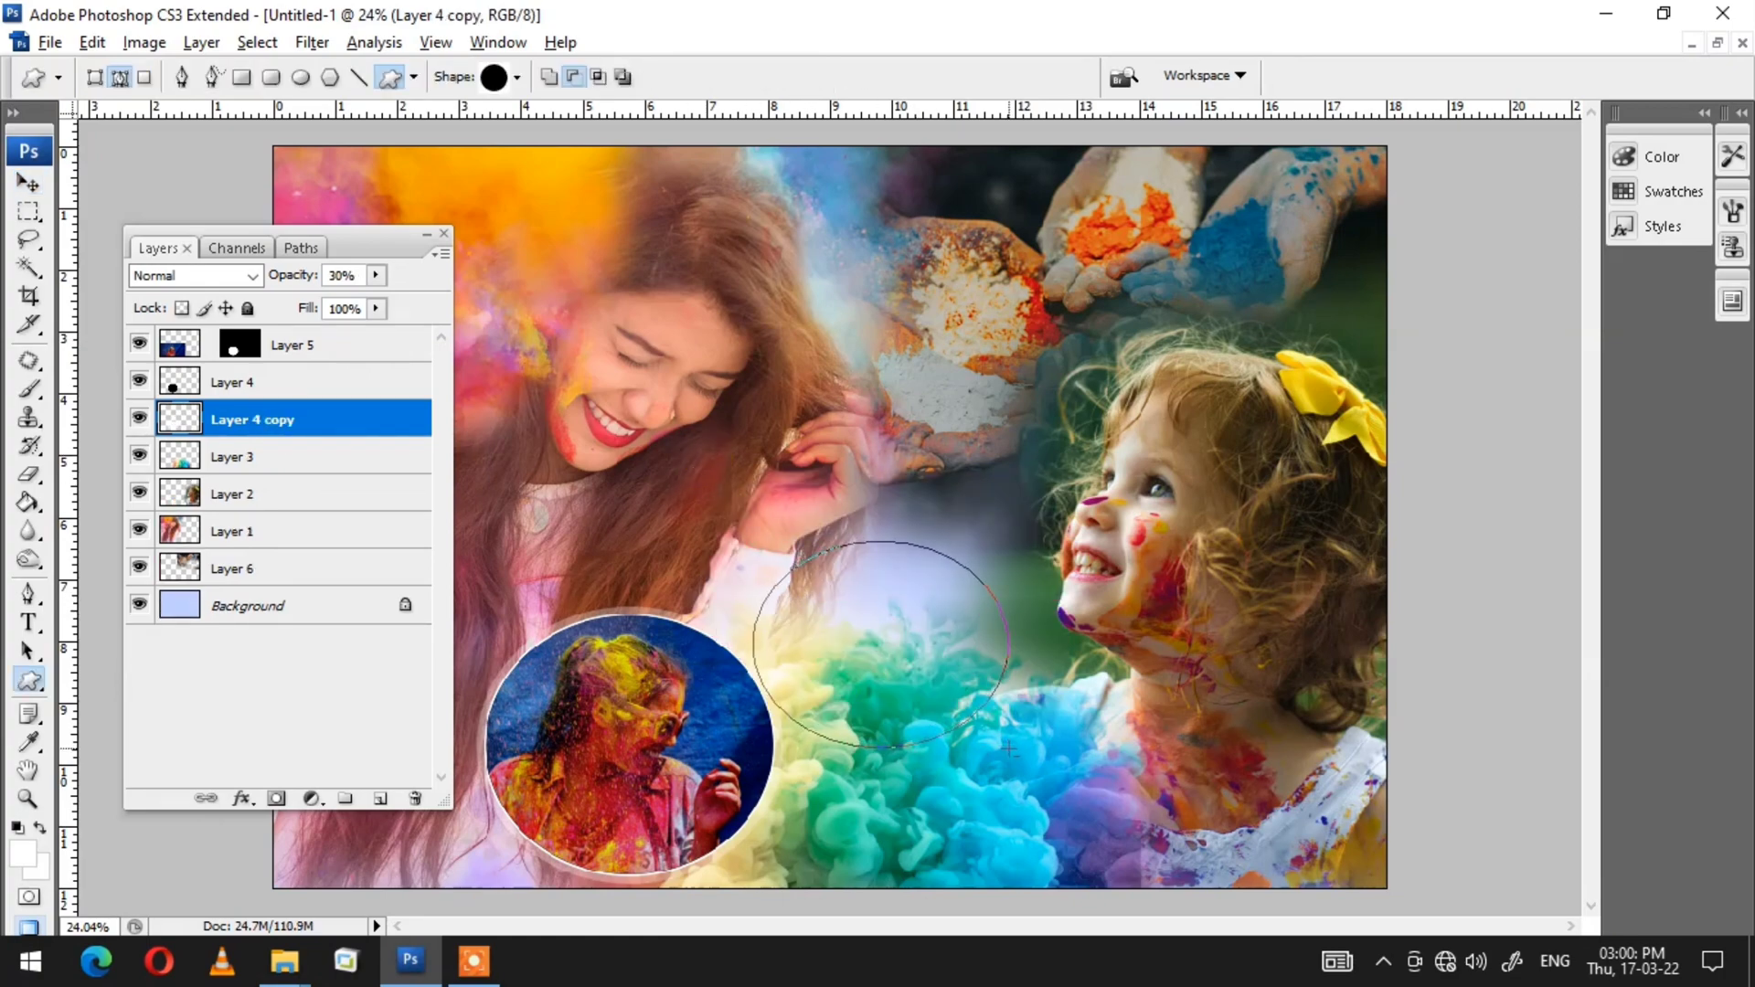
pyautogui.hotkey('ctrl', 'Return')
pyautogui.hotkey('ctrl', 'shift', 'n')
pyautogui.press('Return')
pyautogui.hotkey('alt', 'BackSpace')
# Step: Darken the filled ellipse to black with Hue/Saturation lightness
pyautogui.hotkey('ctrl', 'u')
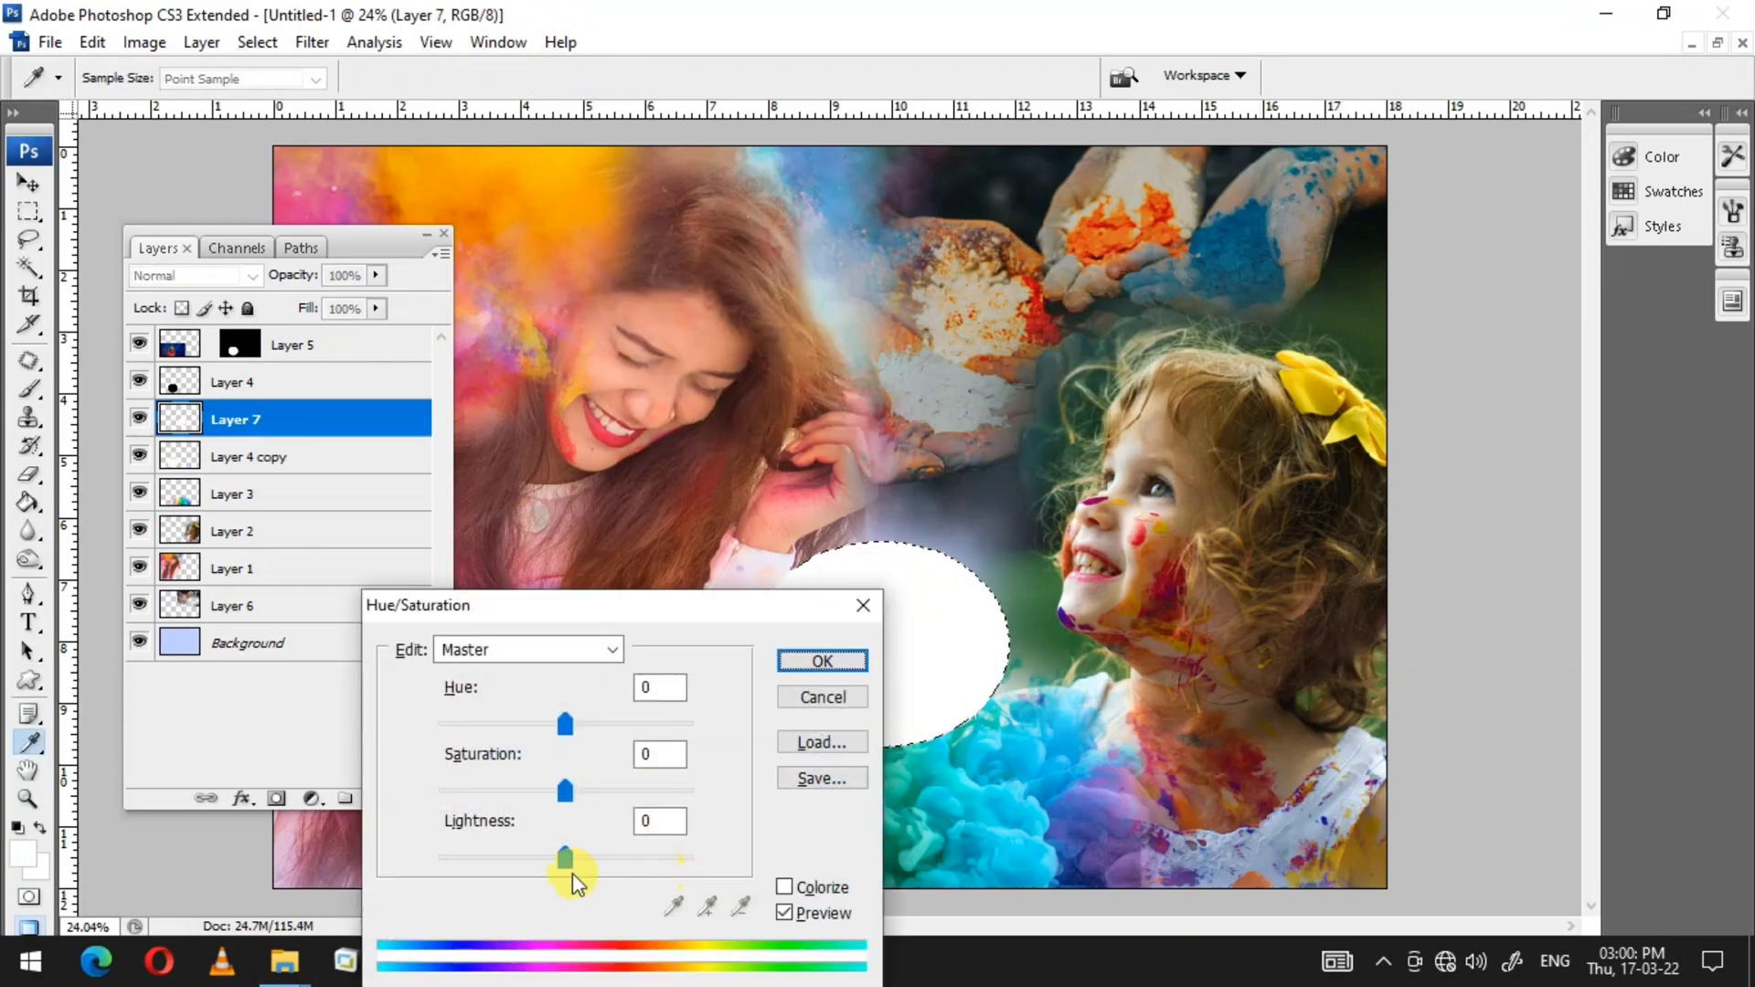
pyautogui.moveTo(572, 874); pyautogui.dragTo(435, 860)
pyautogui.click(826, 661)
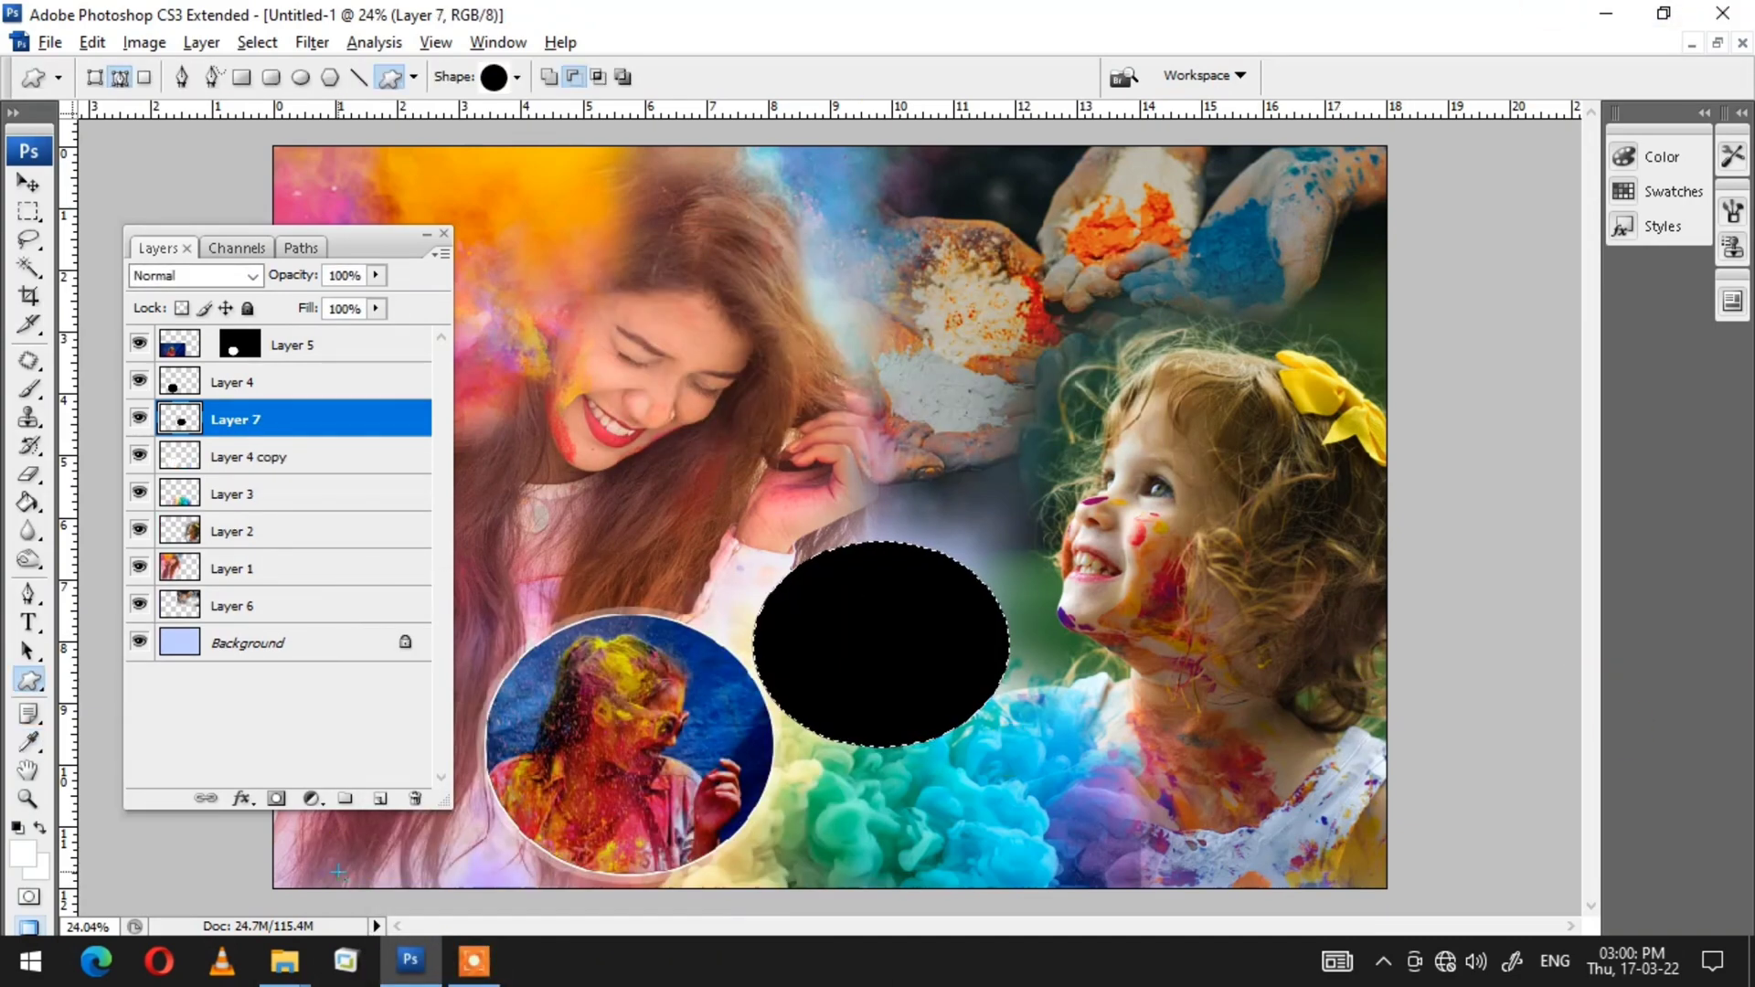
# Step: Apply a stroke to the ellipse selection and deselect it
pyautogui.hotkey('alt', 'e')
pyautogui.press('s')
pyautogui.press('Return')
pyautogui.hotkey('ctrl', 'd')
pyautogui.press('v')
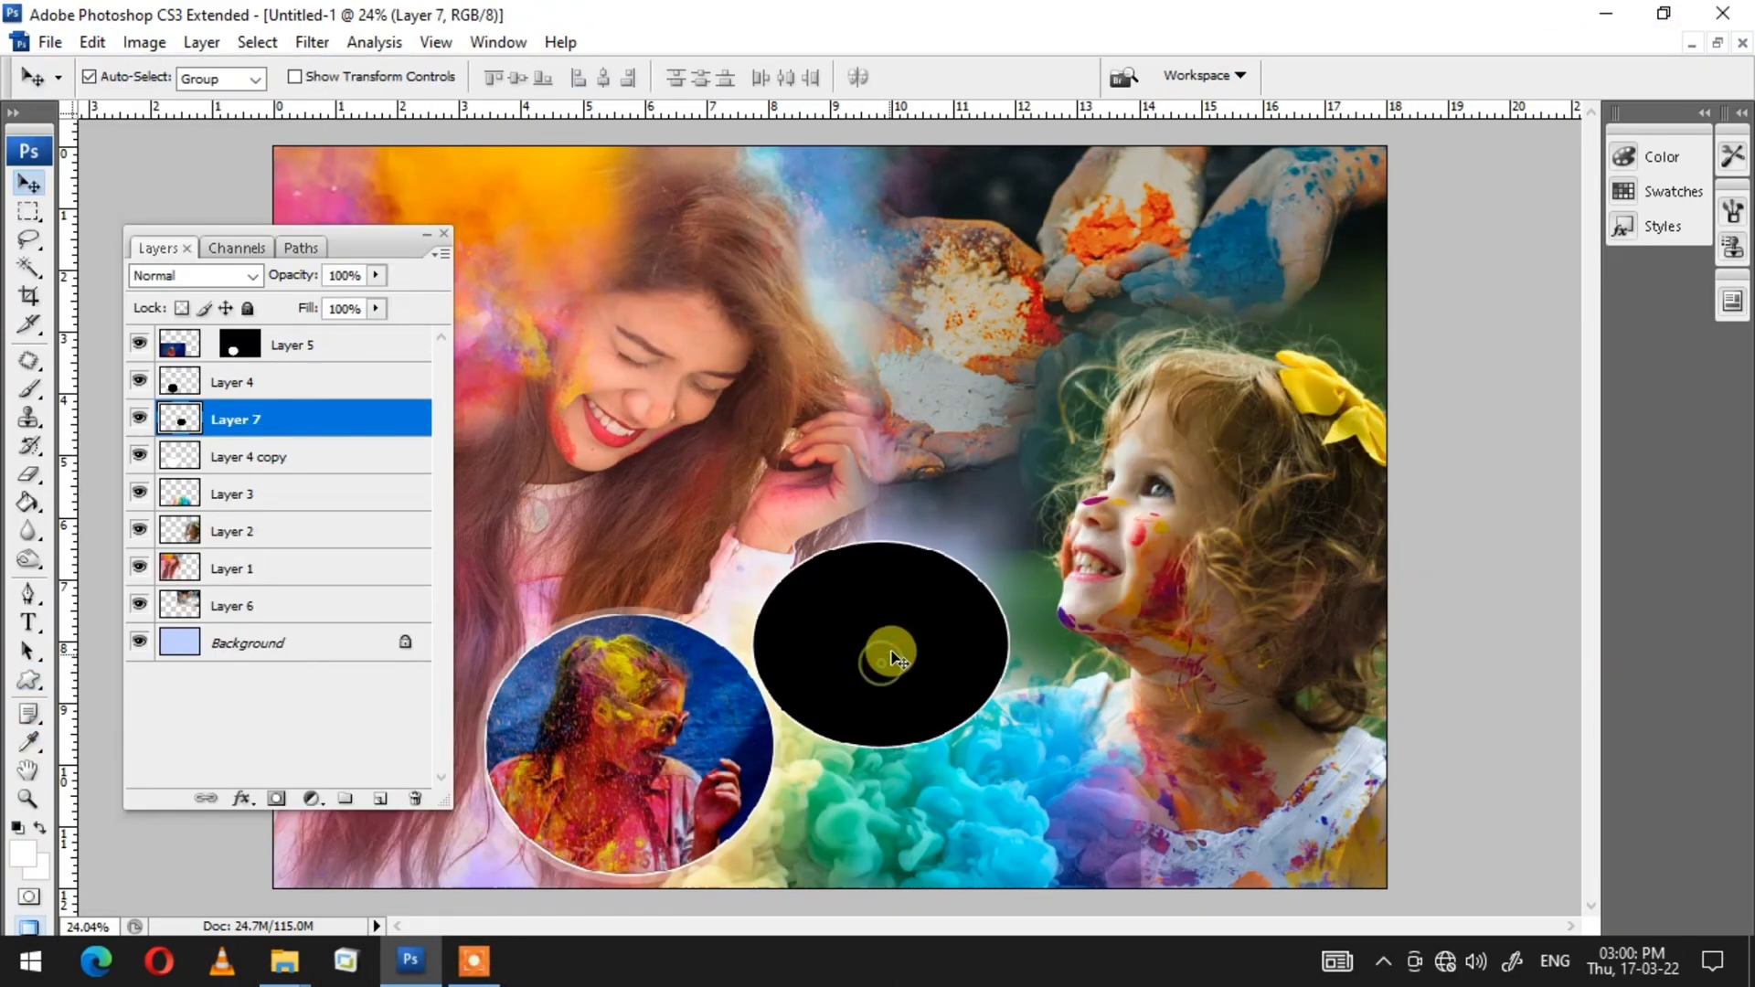
# Step: Enlarge the black ellipse to about 109.1% wide and 112.2% high
pyautogui.hotkey('ctrl', 't')
pyautogui.moveTo(1010, 542); pyautogui.dragTo(1022, 527)
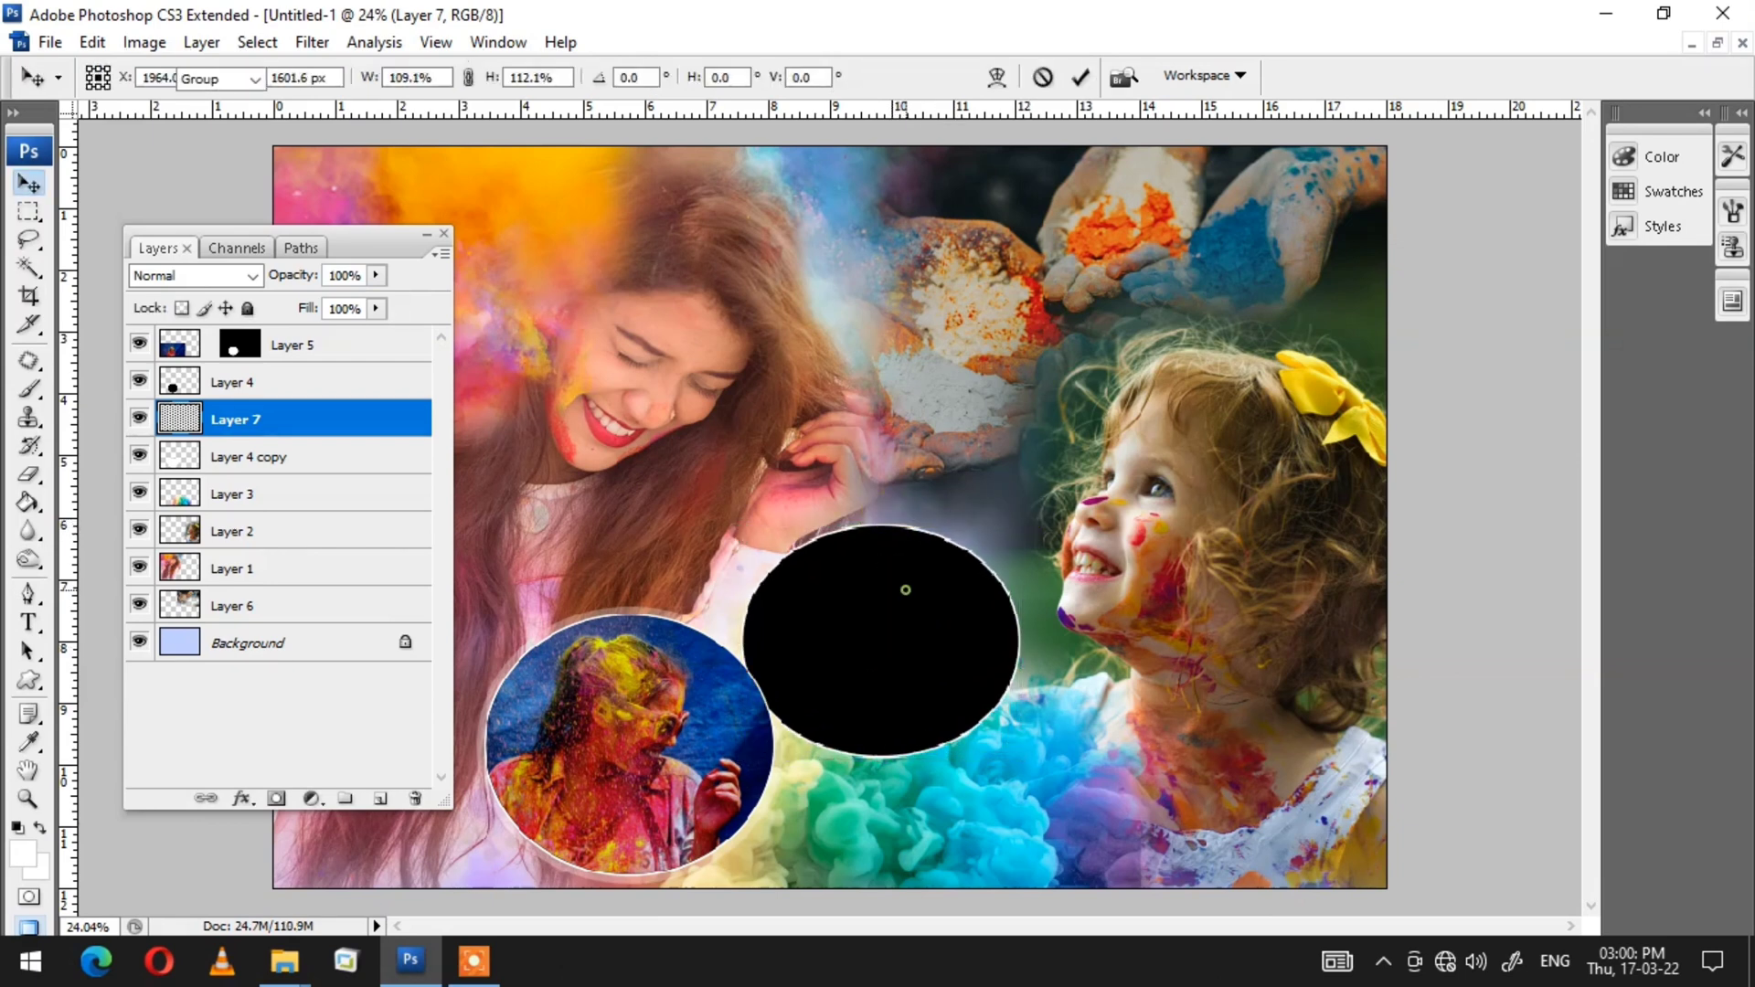
pyautogui.doubleClick(907, 622)
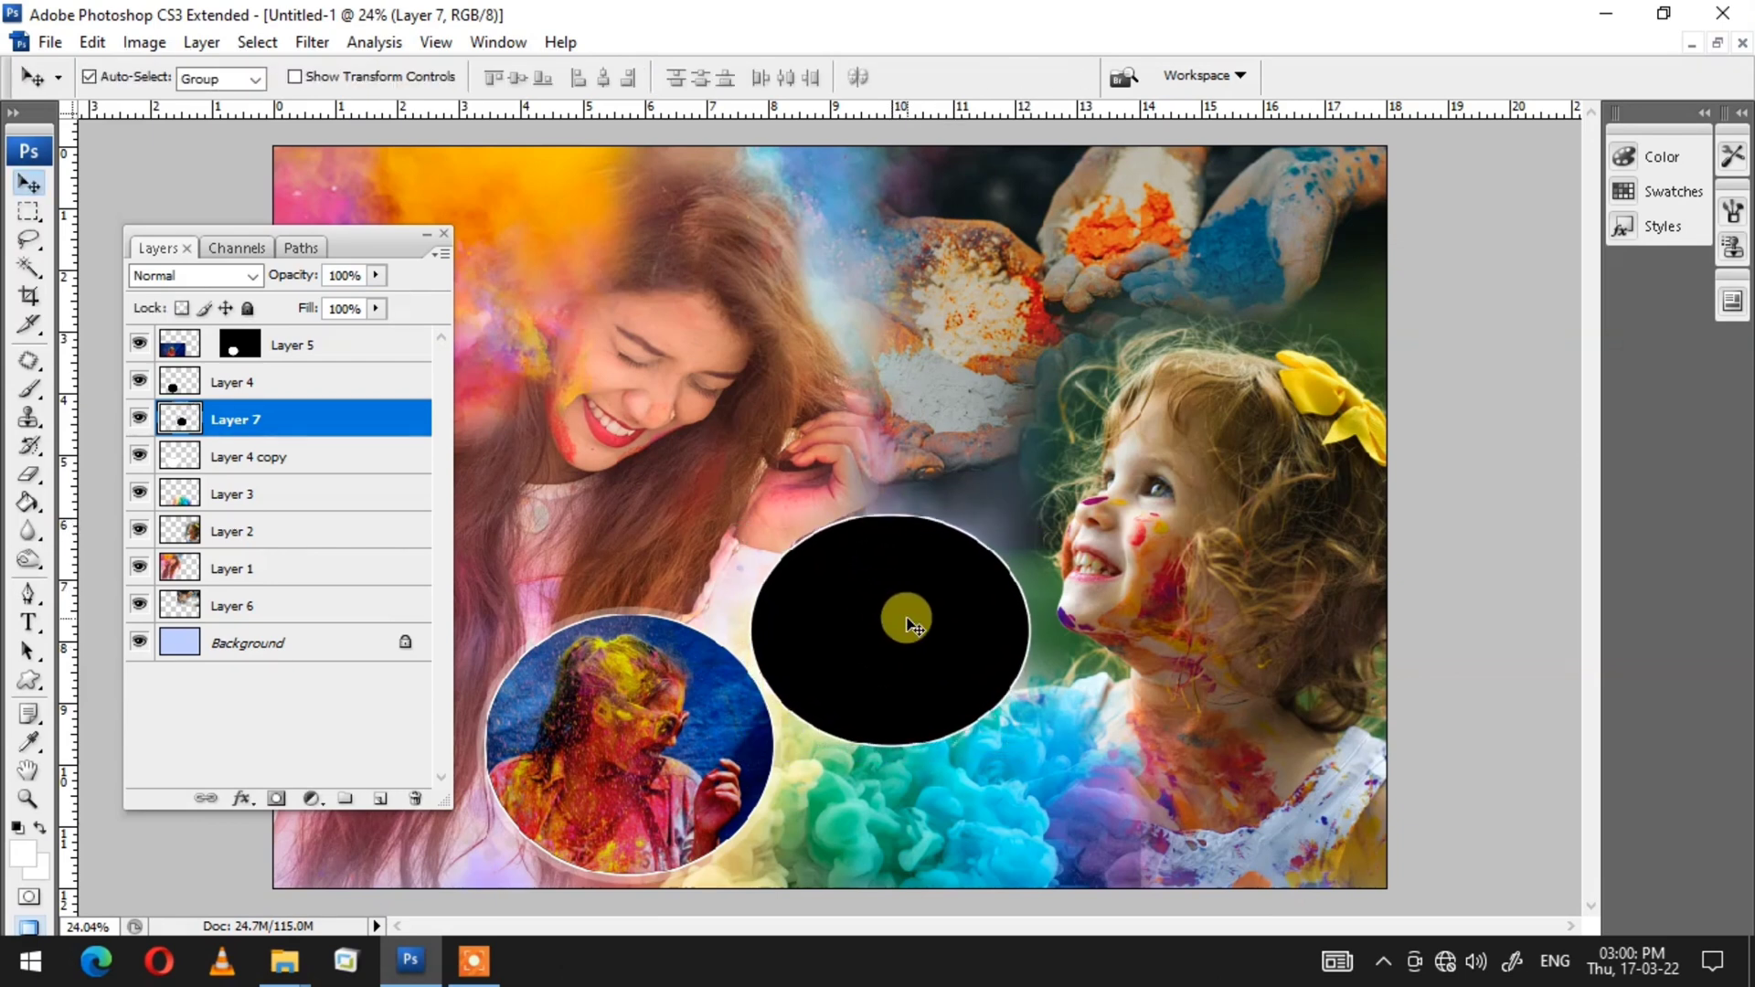
# Step: Duplicate the ellipse layer below the original and scale the copy to about 108.2%
pyautogui.hotkey('ctrl', '[')
pyautogui.hotkey('ctrl', 't')
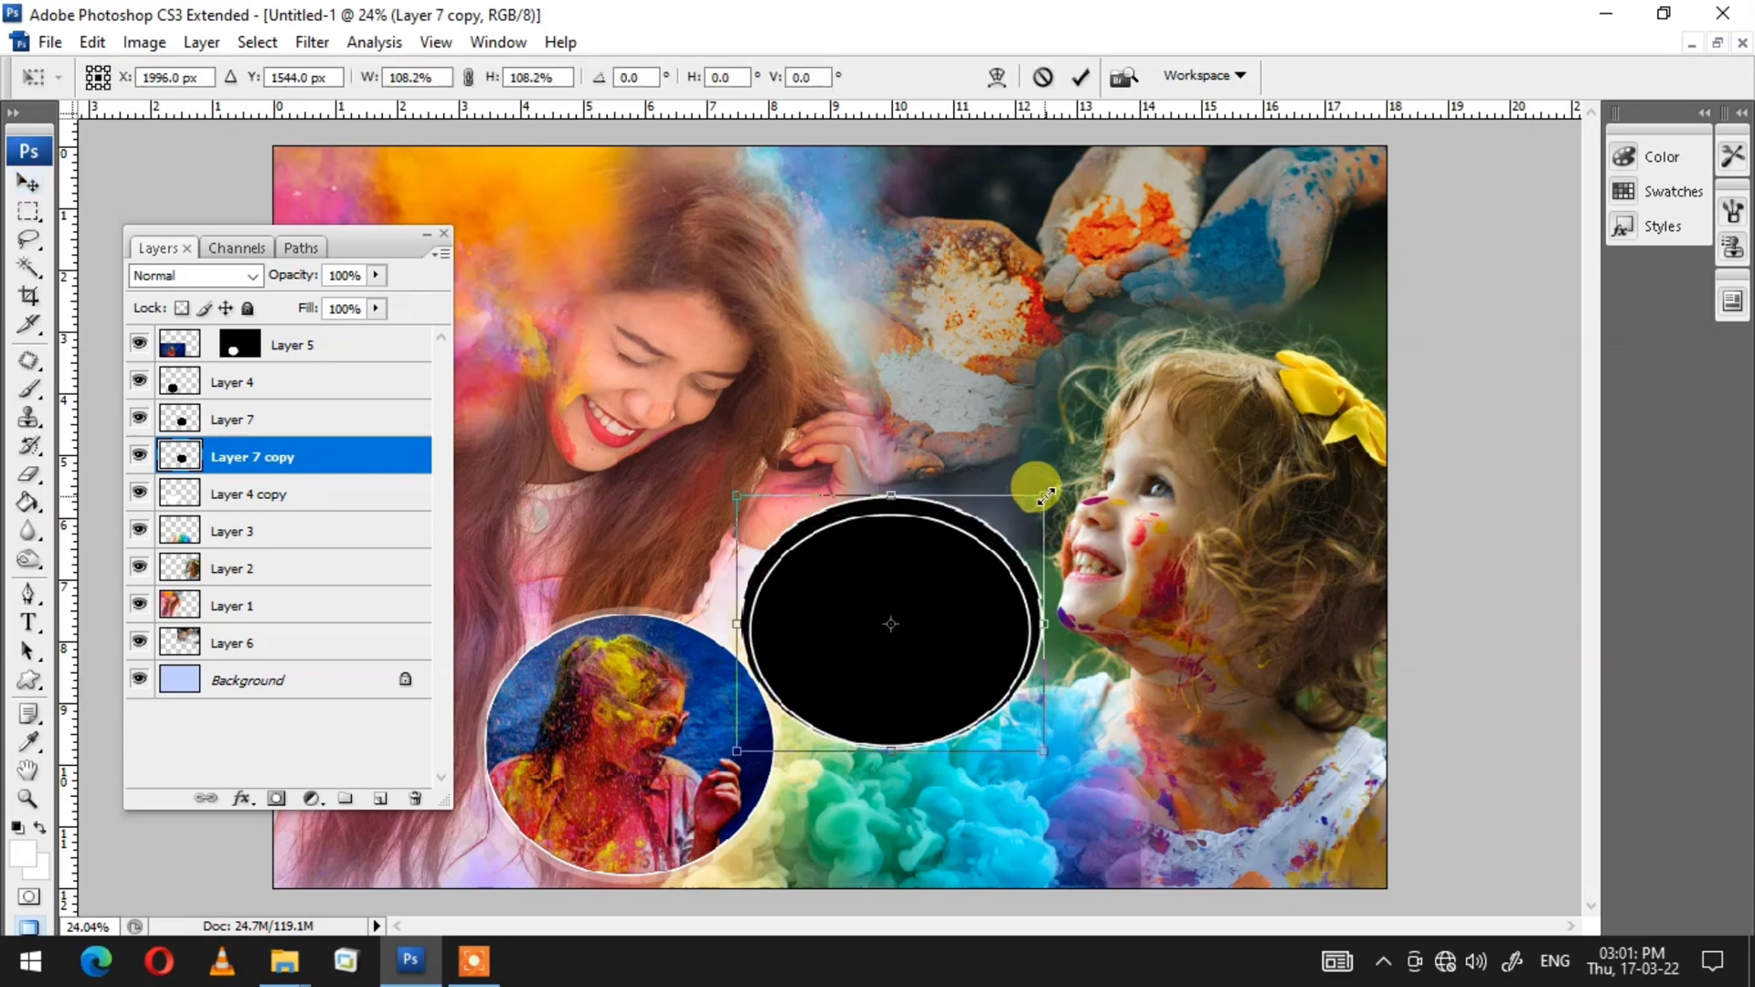
pyautogui.moveTo(1034, 486)
pyautogui.mouseDown()
pyautogui.moveTo(1034, 539)
pyautogui.moveTo(1040, 485)
pyautogui.mouseUp()
pyautogui.press('Return')
# Step: Lighten the ellipse copy to white with Hue/Saturation to form a border
pyautogui.hotkey('ctrl', 'u')
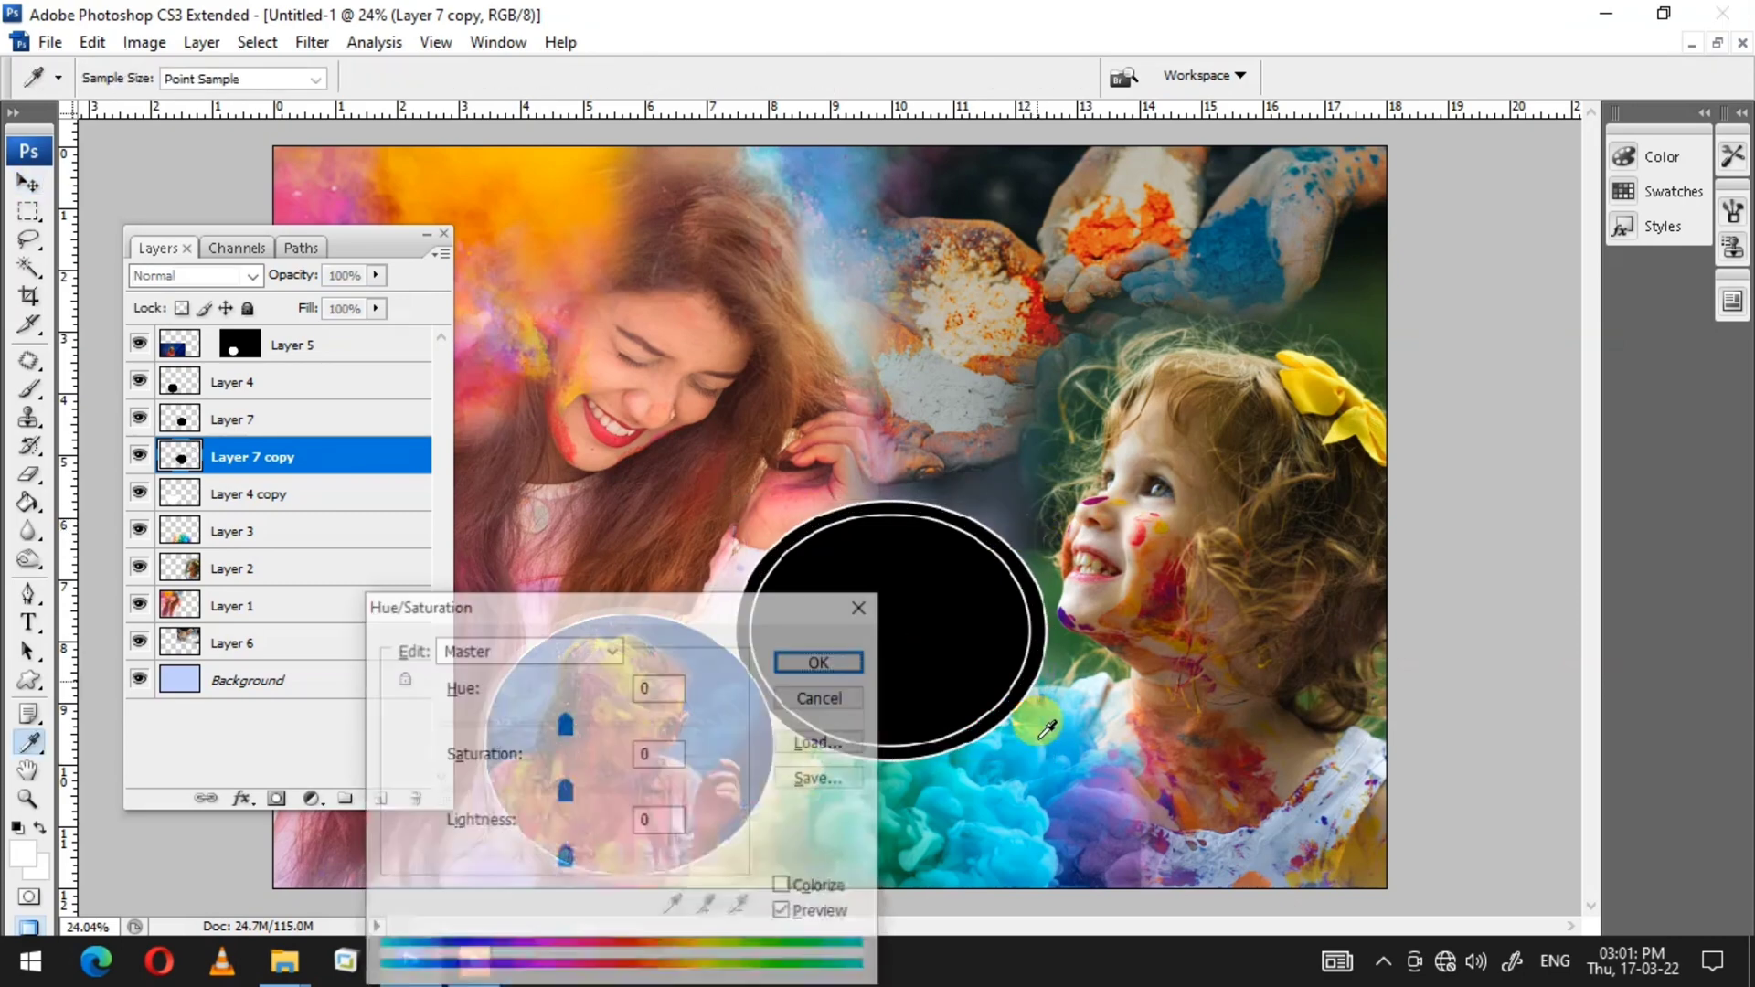
pyautogui.moveTo(564, 859); pyautogui.dragTo(808, 852)
pyautogui.press('Return')
pyautogui.press('3')
pyautogui.click(820, 659)
# Step: Paste the pink-haired girl photo into the black ellipse and scale it so her face fills the frame
pyautogui.press('w')
pyautogui.click(820, 659)
pyautogui.hotkey('ctrl', 'shift', 'v')
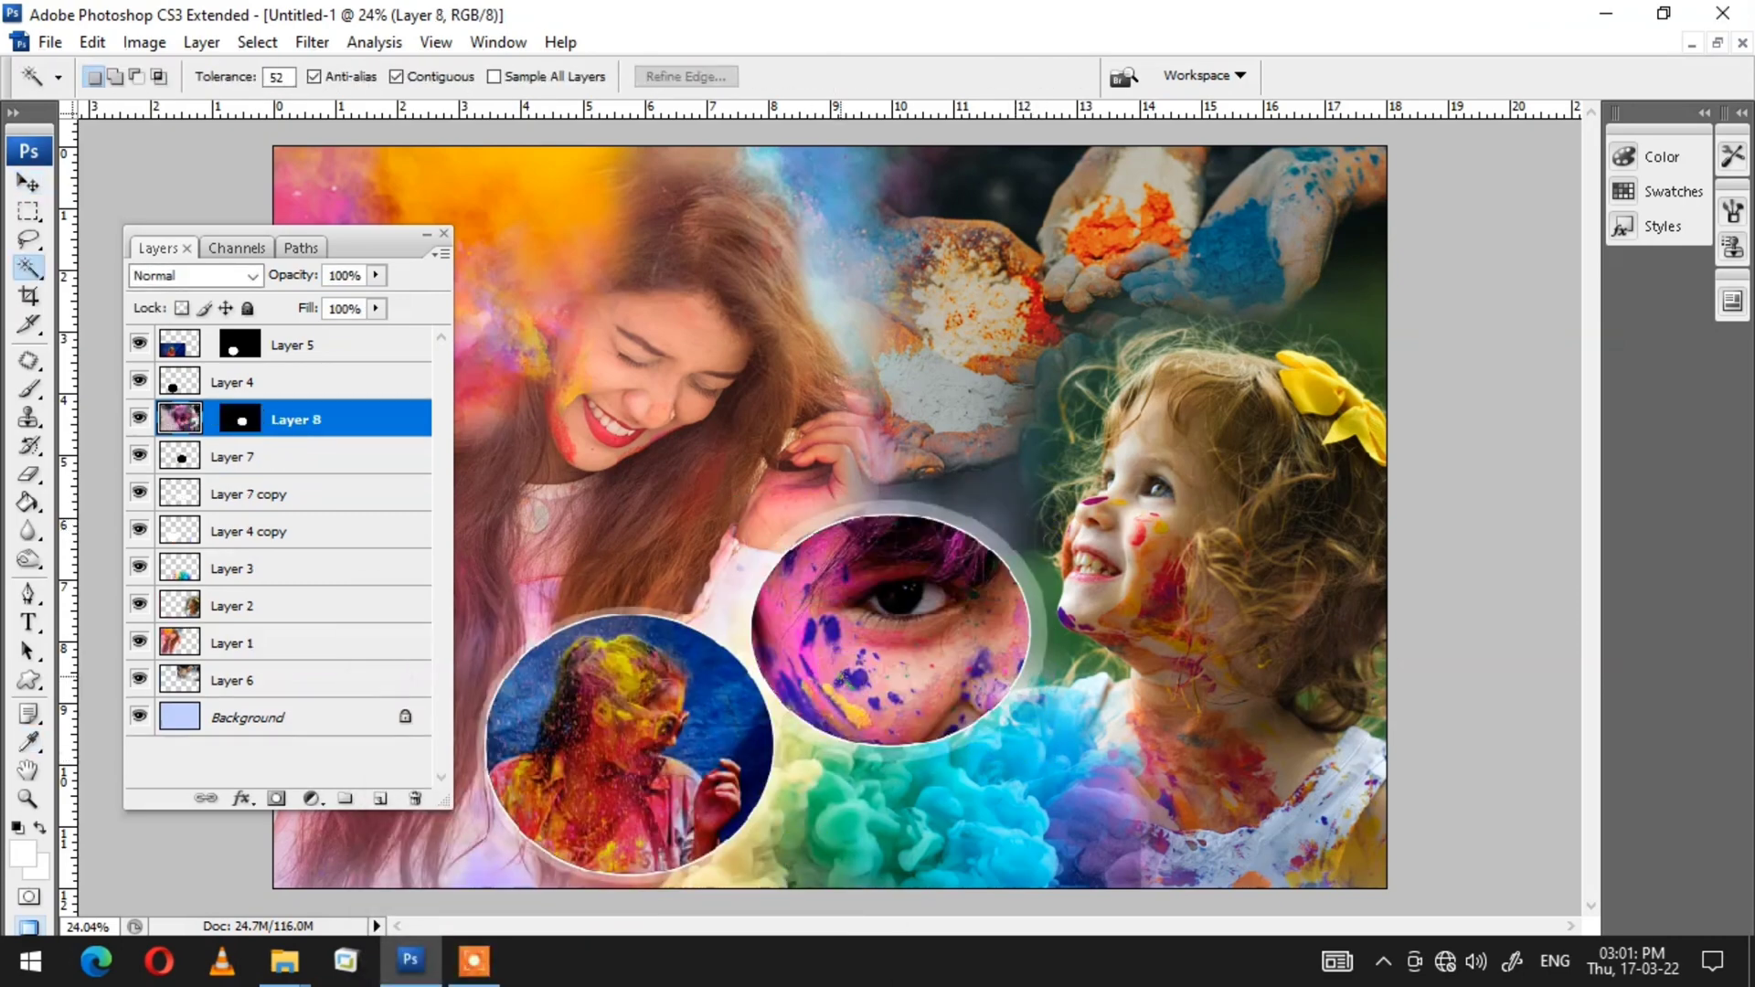
pyautogui.hotkey('ctrl', 't')
pyautogui.moveTo(277, 149); pyautogui.dragTo(647, 618)
pyautogui.moveTo(973, 583); pyautogui.dragTo(946, 627)
pyautogui.press('Return')
# Step: Rotate the colour-smoke layer about 4.4° and scale it to about 107.2%
pyautogui.moveTo(390, 234); pyautogui.dragTo(162, 405)
pyautogui.click(1271, 524)
pyautogui.click(906, 846)
pyautogui.hotkey('ctrl', 't')
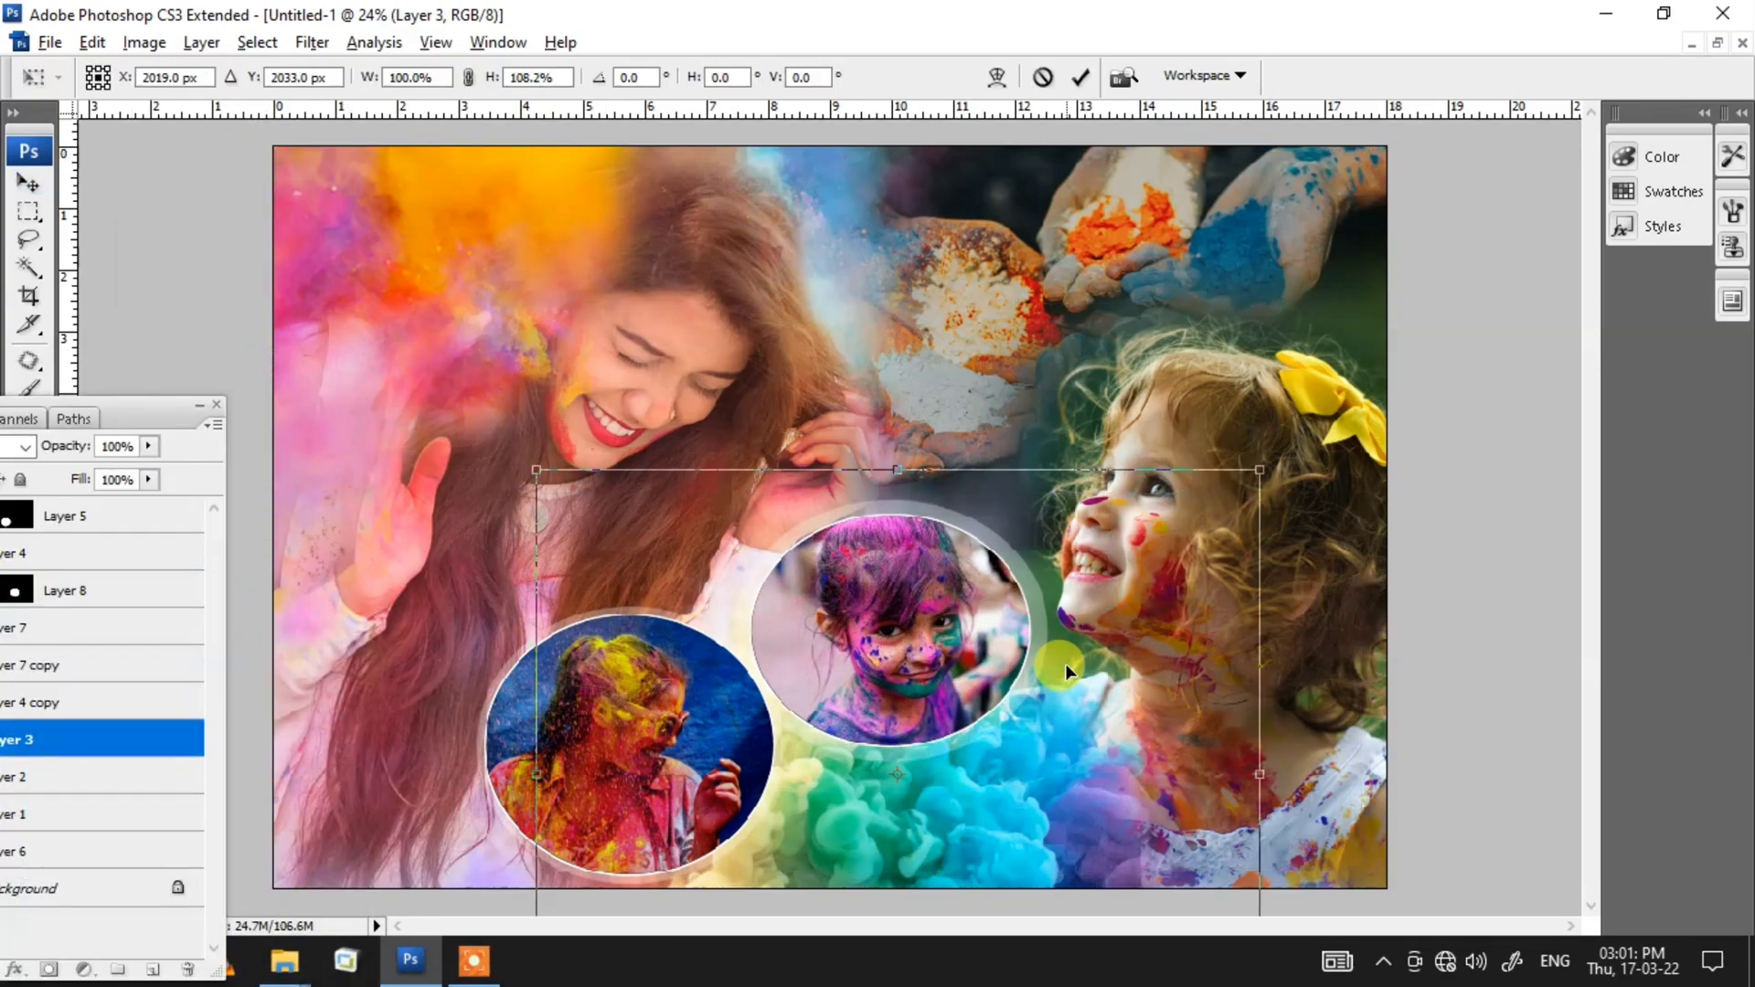
pyautogui.press('Return')
pyautogui.hotkey('ctrl', 't')
pyautogui.moveTo(1260, 493); pyautogui.dragTo(1282, 467)
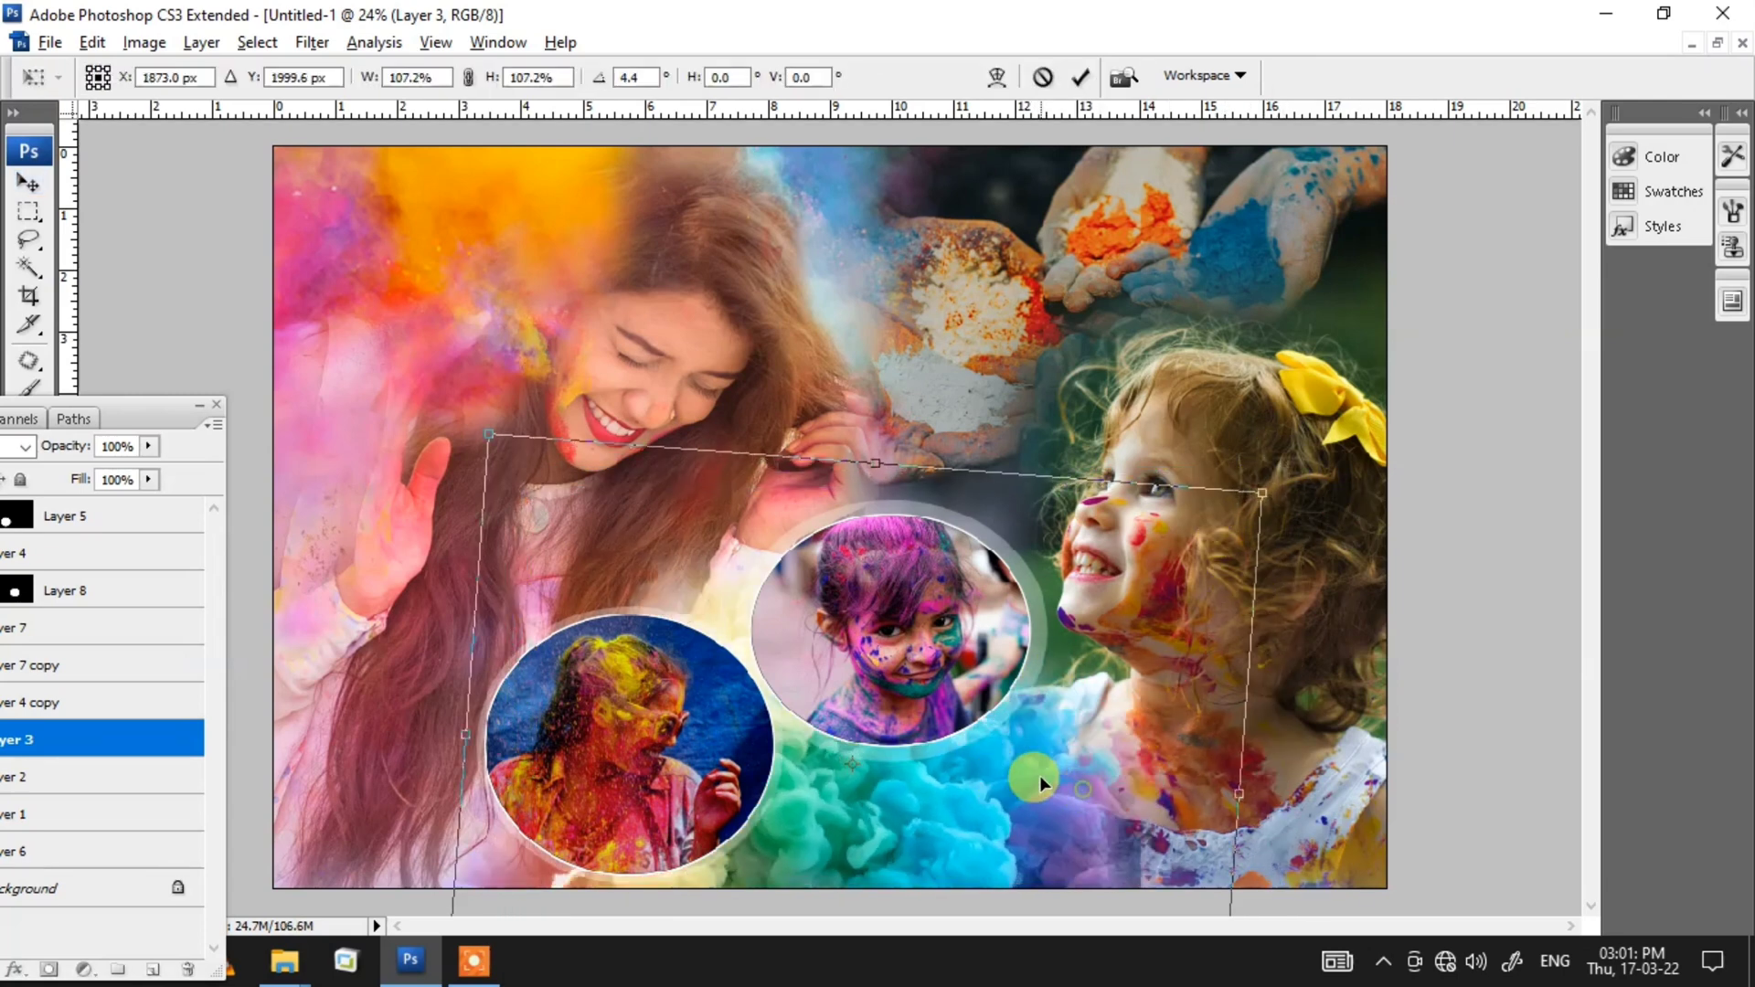
pyautogui.press('Return')
# Step: Add the blue text "Happy Holi" in Fiolex Girls at 74.51 pt above the hands photo
pyautogui.press('e')
pyautogui.press('z')
pyautogui.rightClick(868, 393)
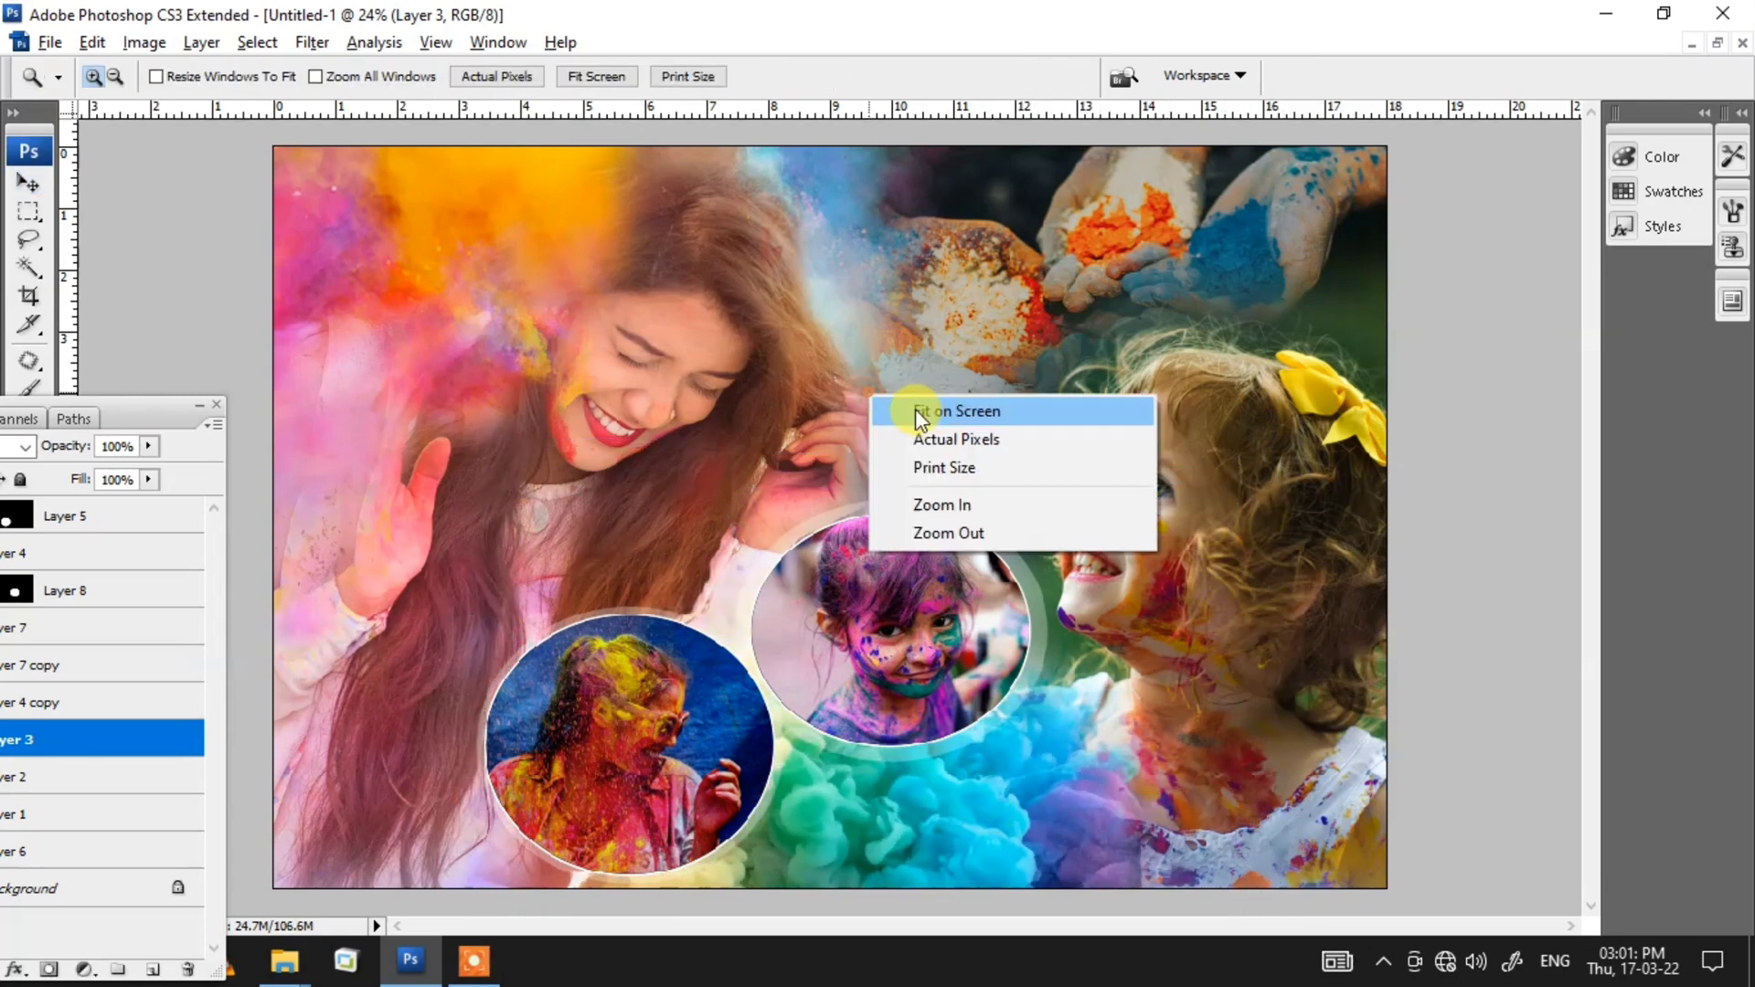
pyautogui.click(916, 412)
pyautogui.press('v')
pyautogui.click(1033, 264)
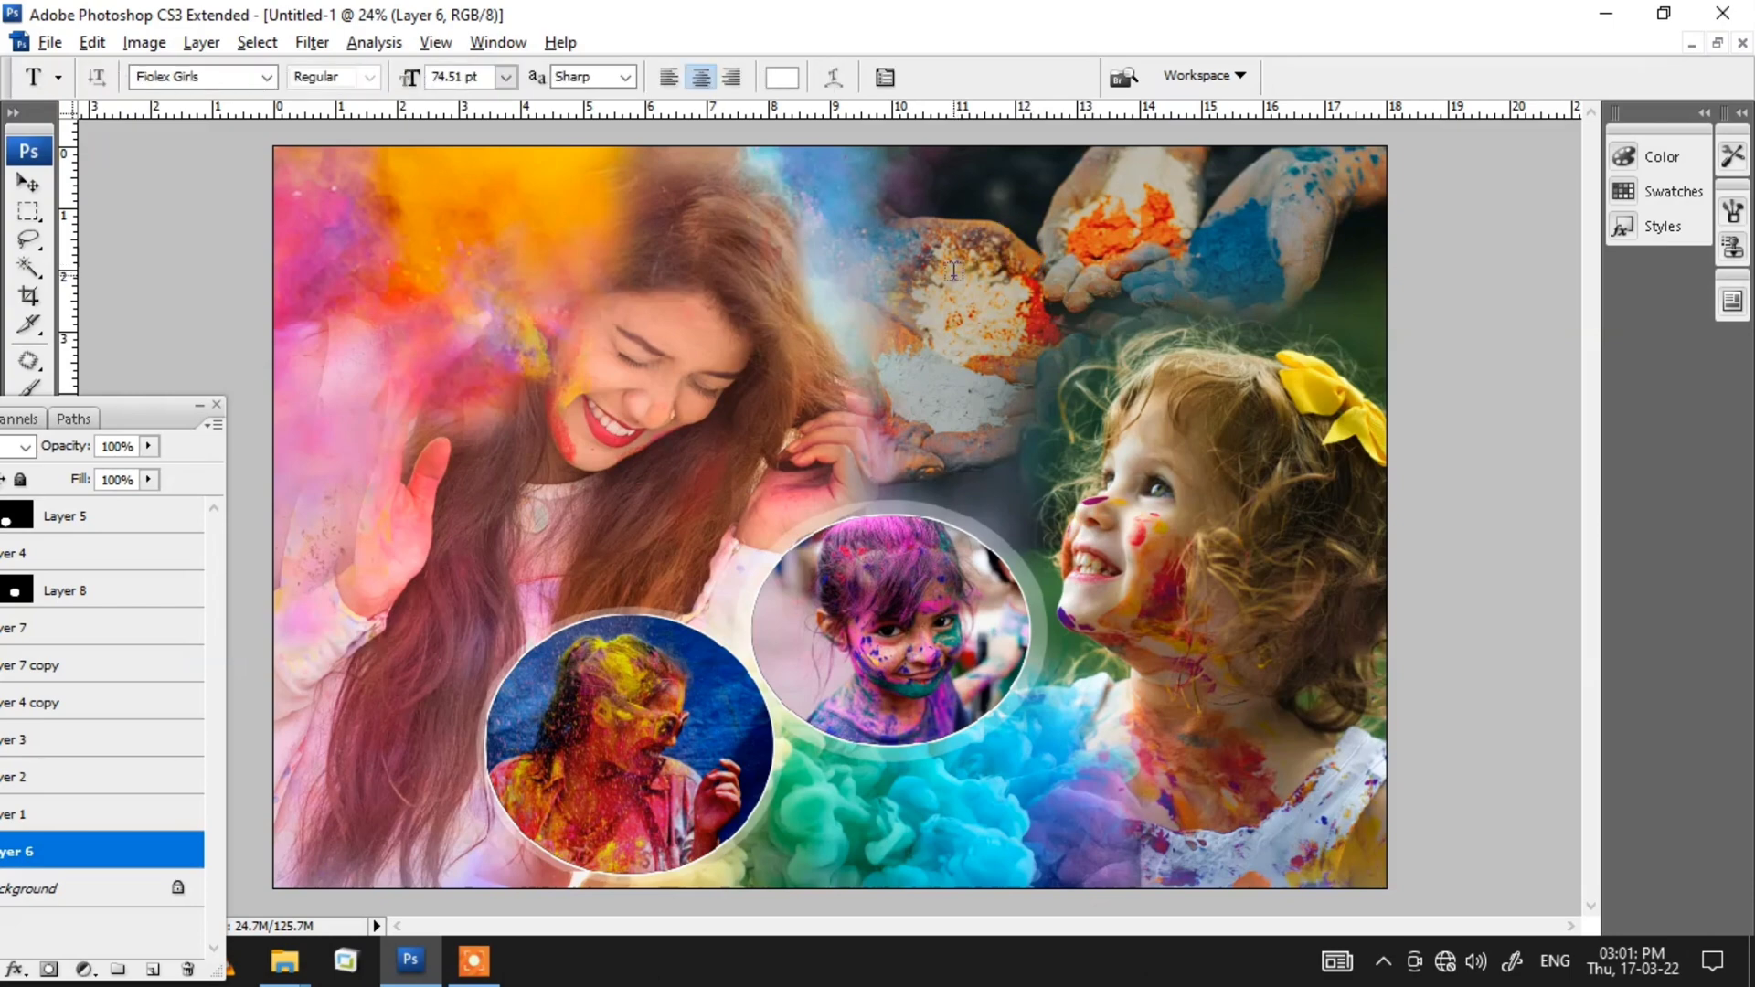
pyautogui.click(782, 80)
pyautogui.click(499, 649)
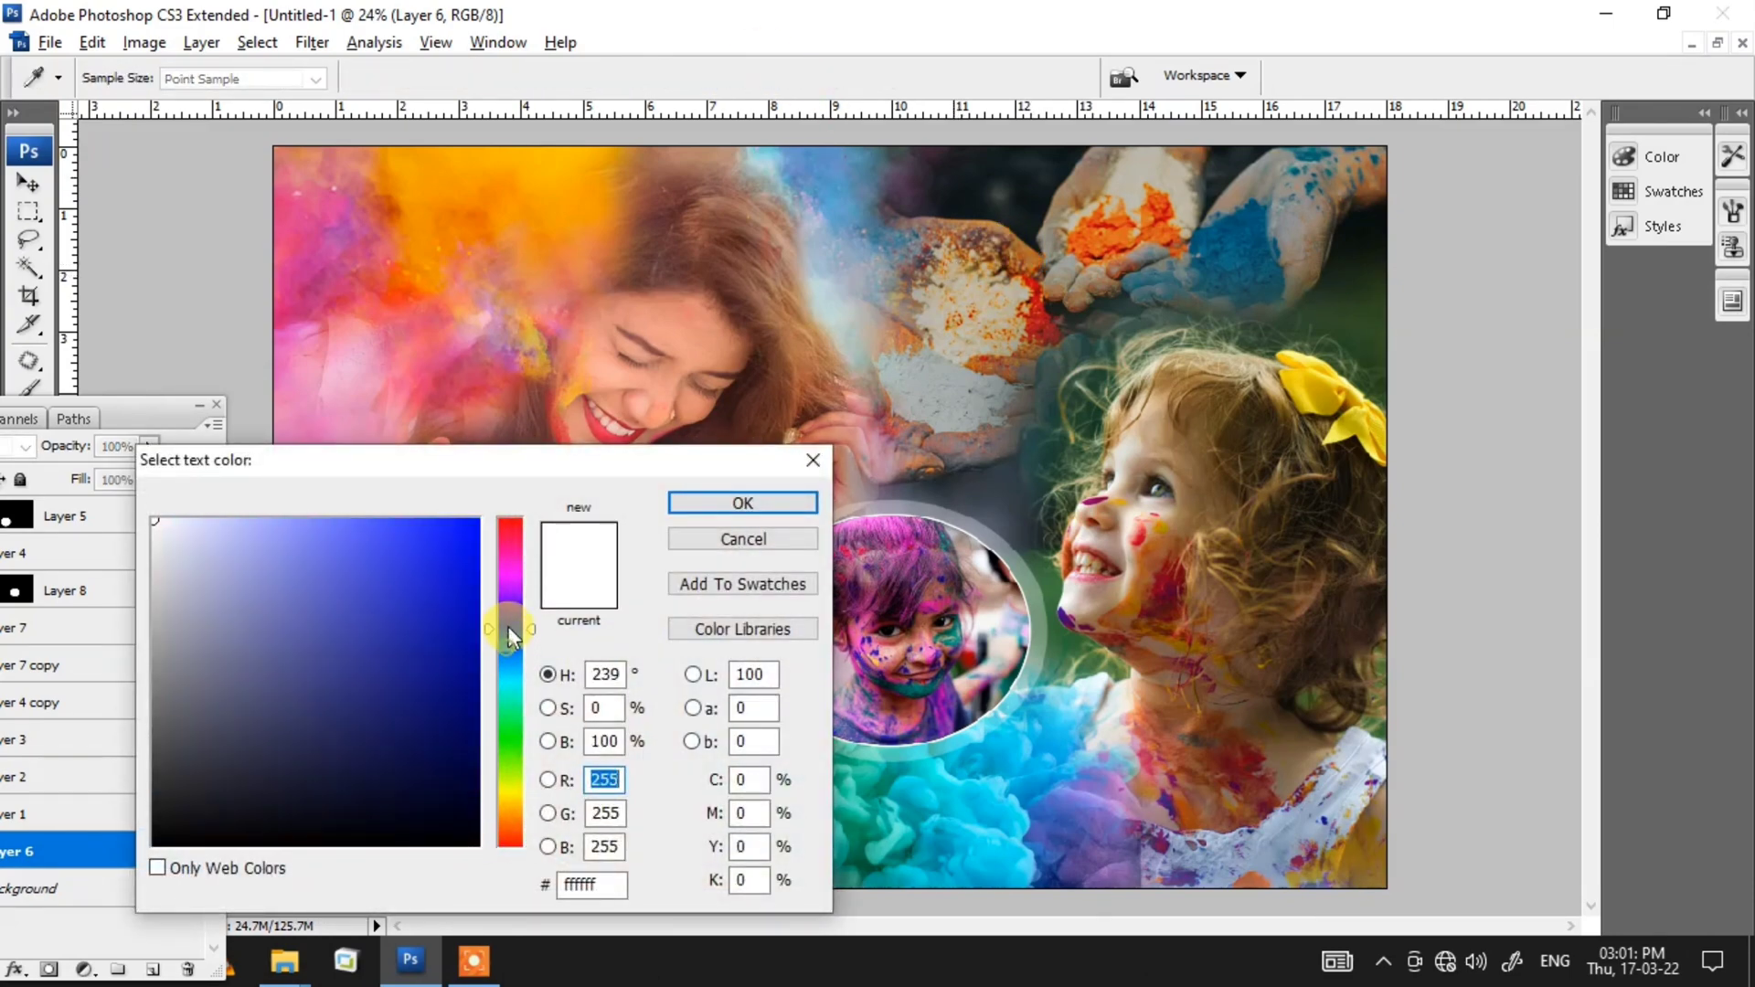
pyautogui.click(460, 540)
pyautogui.click(716, 507)
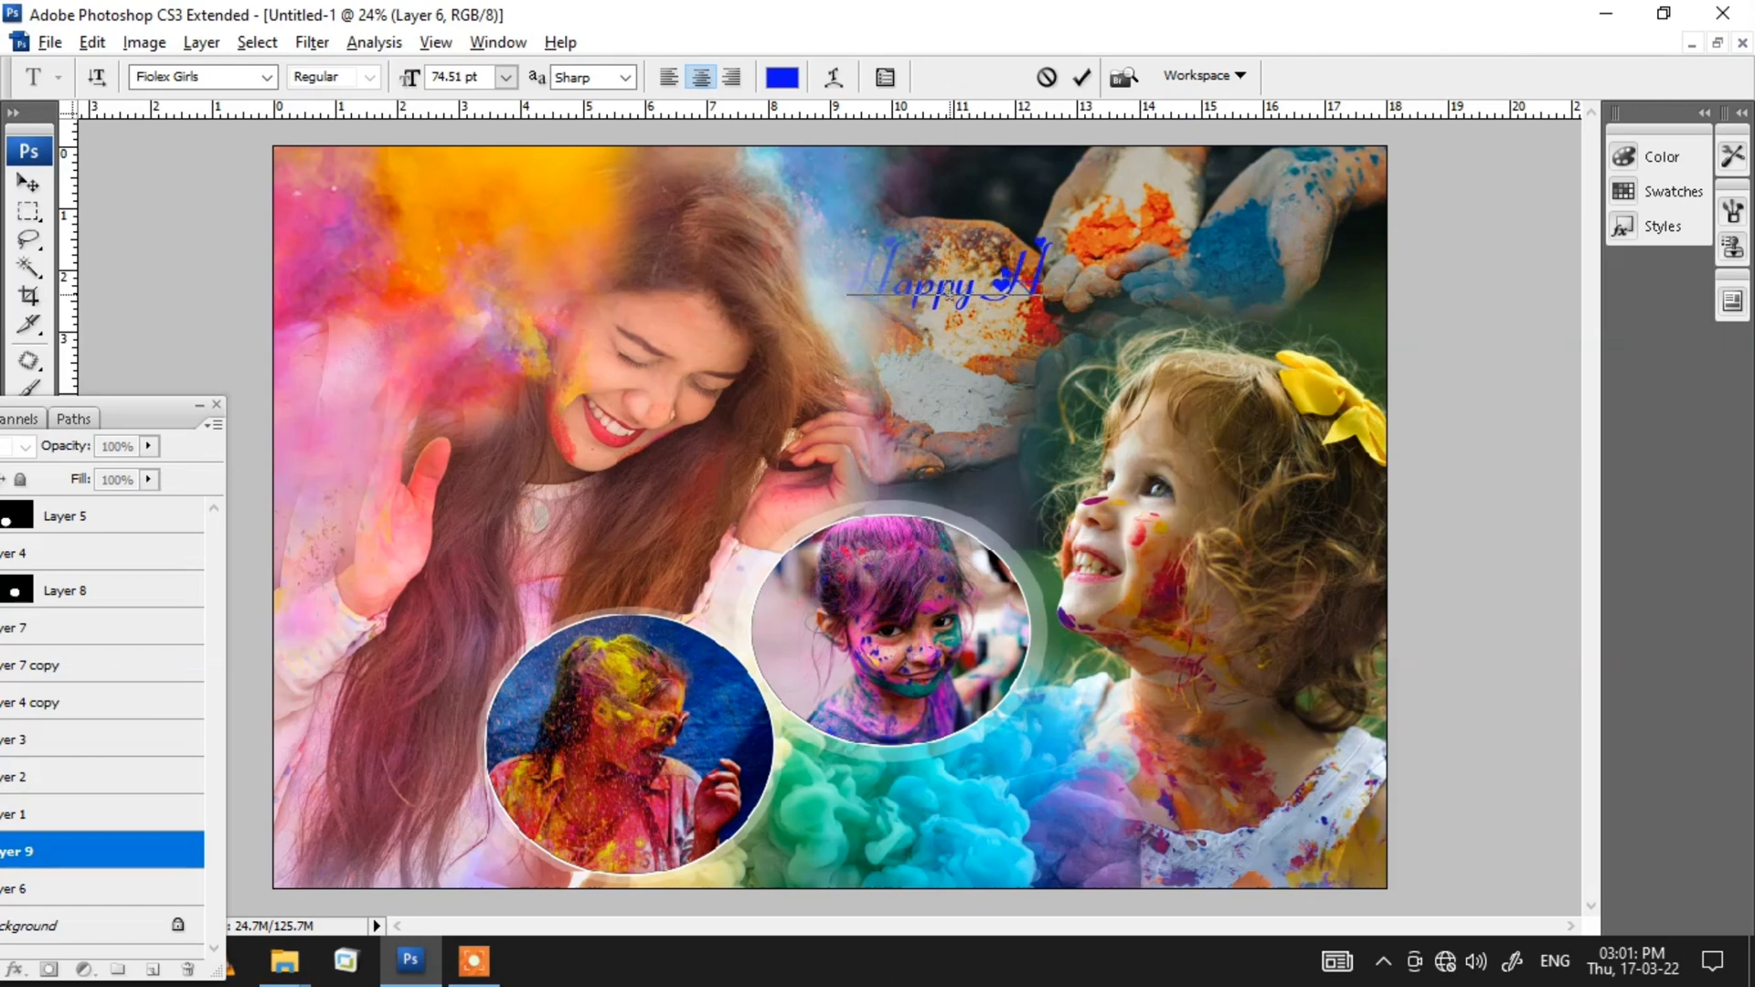
pyautogui.hotkey('ctrl', 'Return')
# Step: Move the Happy Holi text layer up the layer stack
pyautogui.press('v')
pyautogui.hotkey('ctrl', ']')
pyautogui.hotkey('ctrl', ']')
pyautogui.hotkey('ctrl', ']')
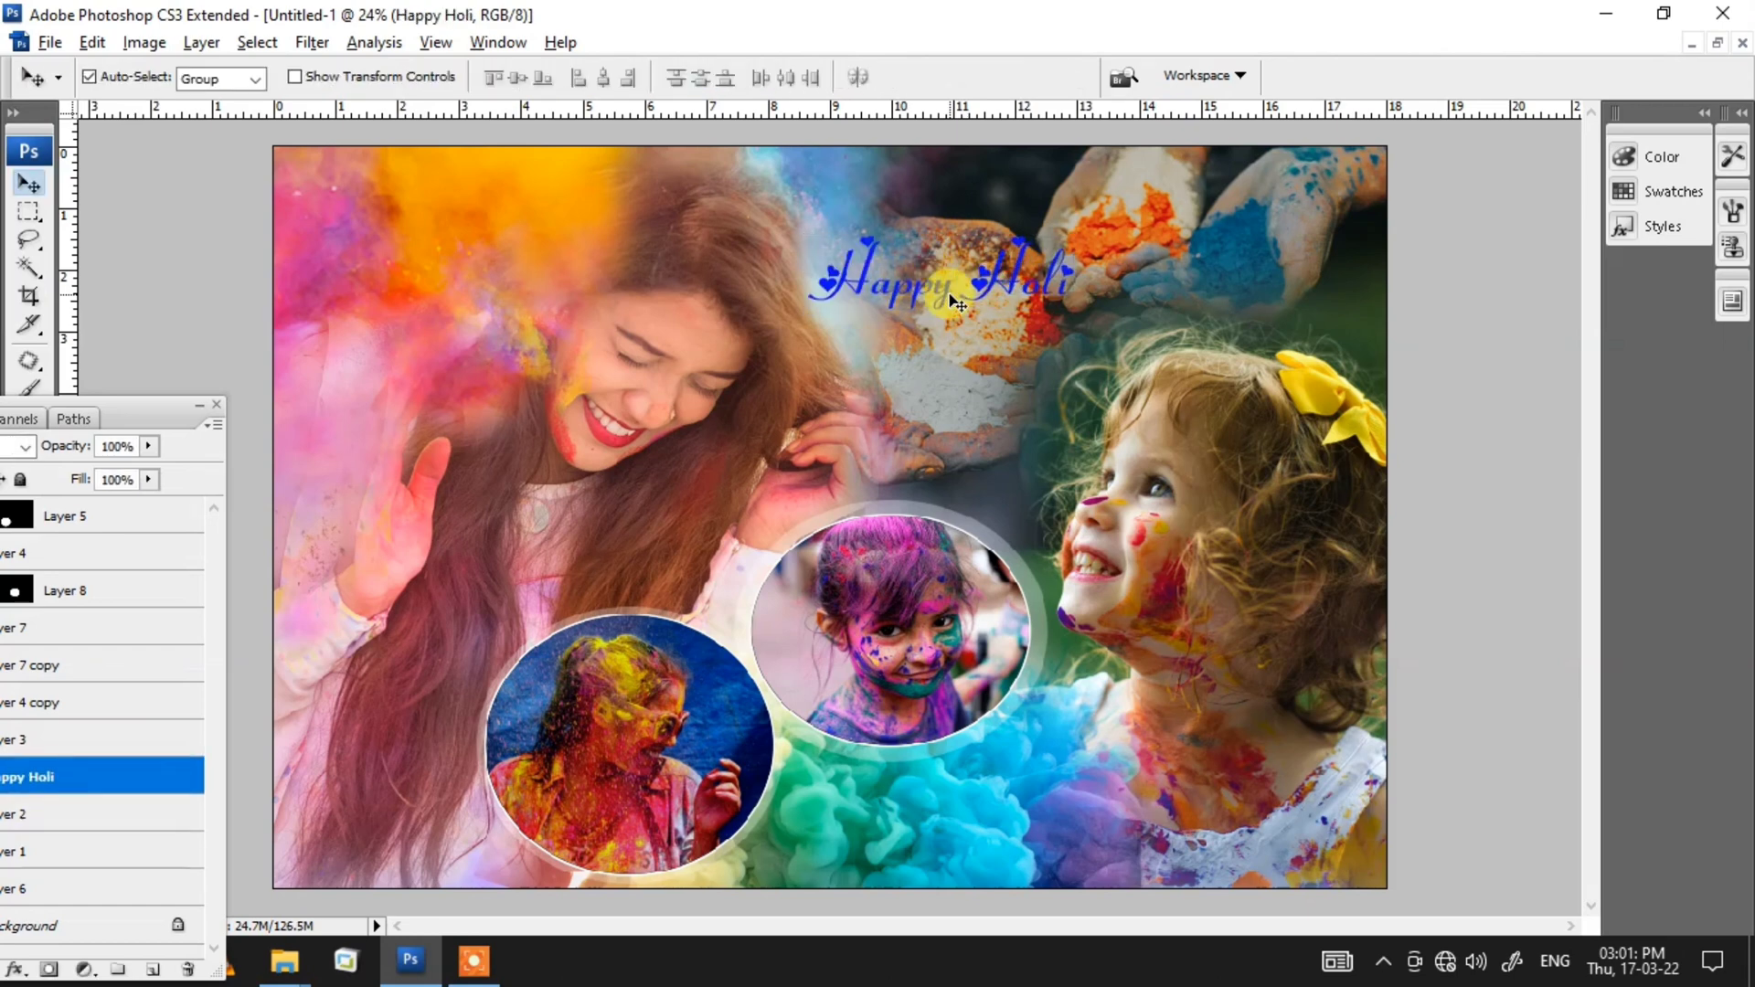
# Step: Apply a Stroke layer style to the Happy Holi text and undo it
pyautogui.click(201, 42)
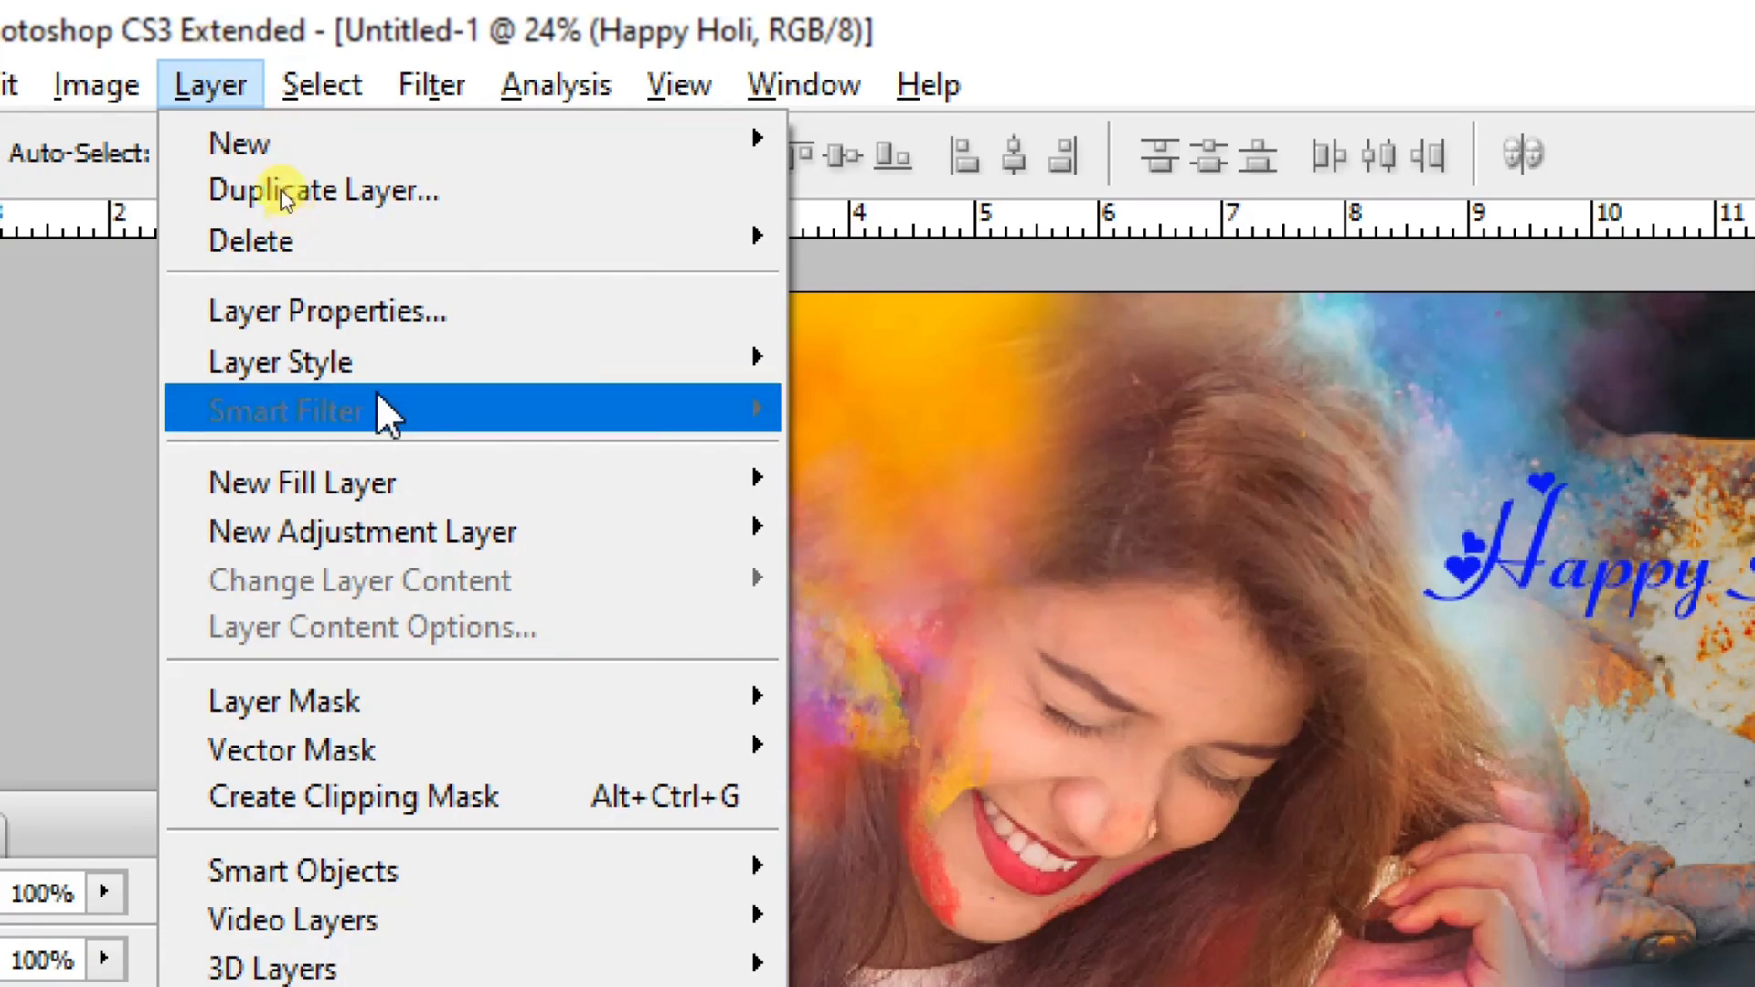
pyautogui.moveTo(384, 181)
pyautogui.click(828, 871)
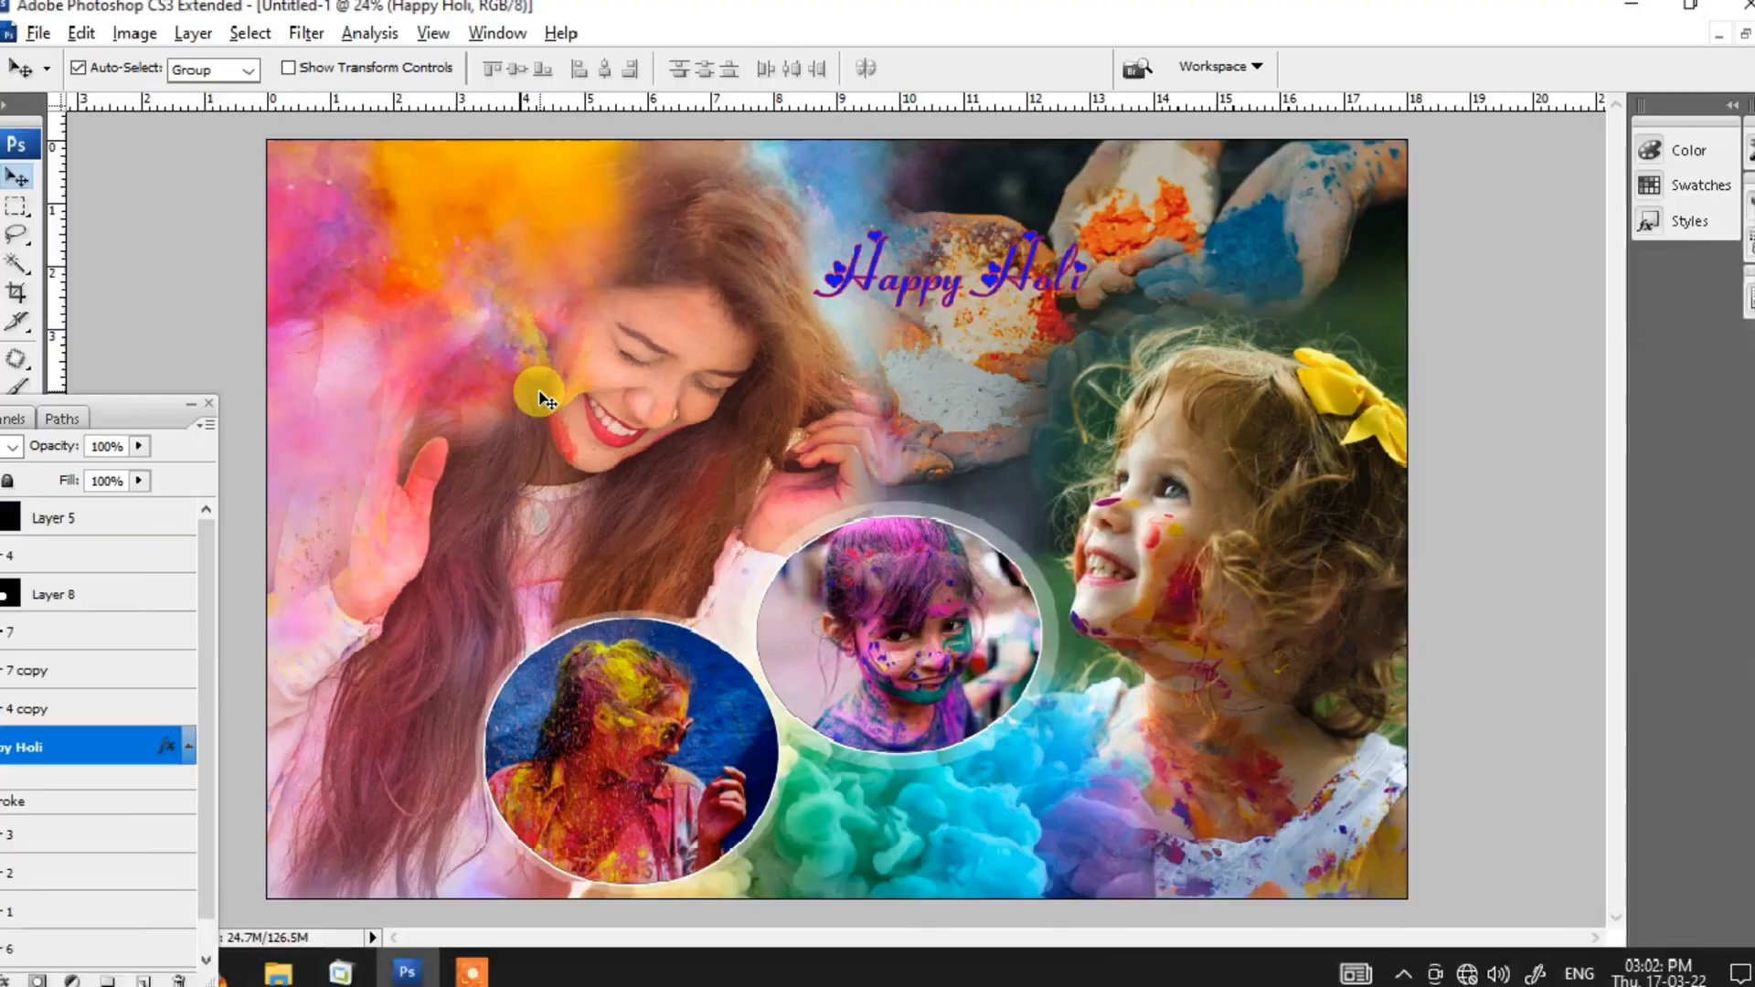
pyautogui.hotkey('ctrl', 'z')
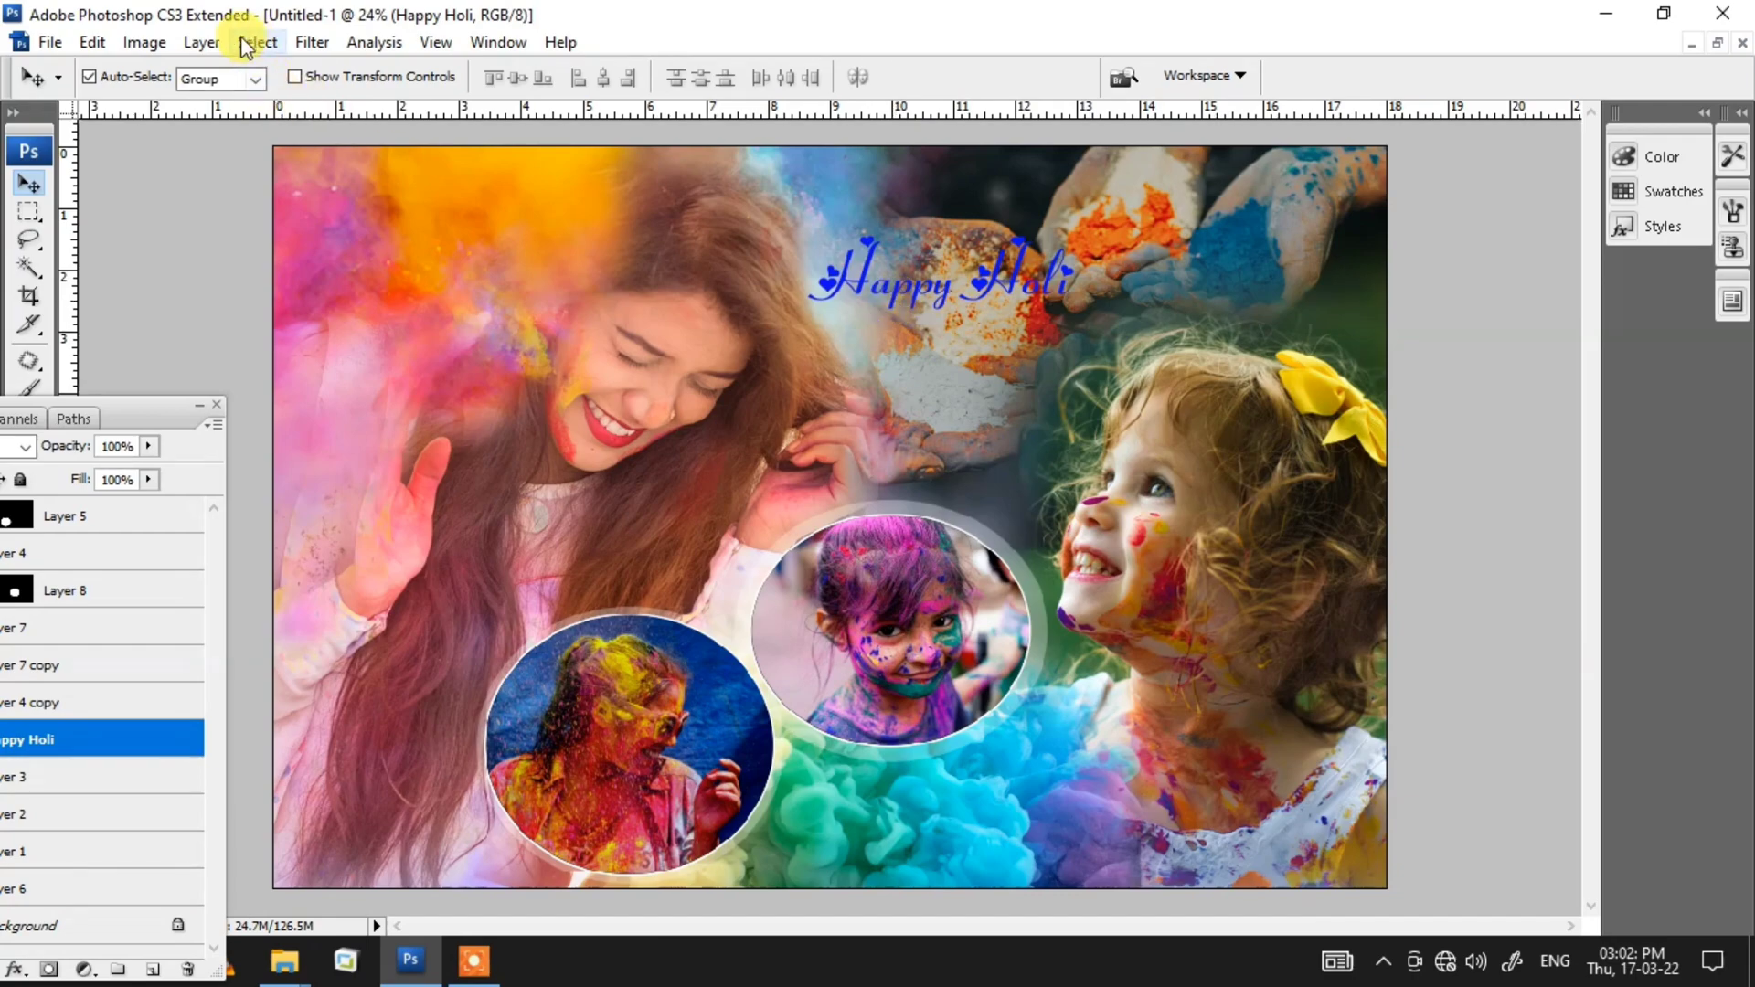
# Step: Apply a white outside Stroke layer style of about 12 px to the Happy Holi text
pyautogui.click(202, 42)
pyautogui.moveTo(247, 176)
pyautogui.click(585, 436)
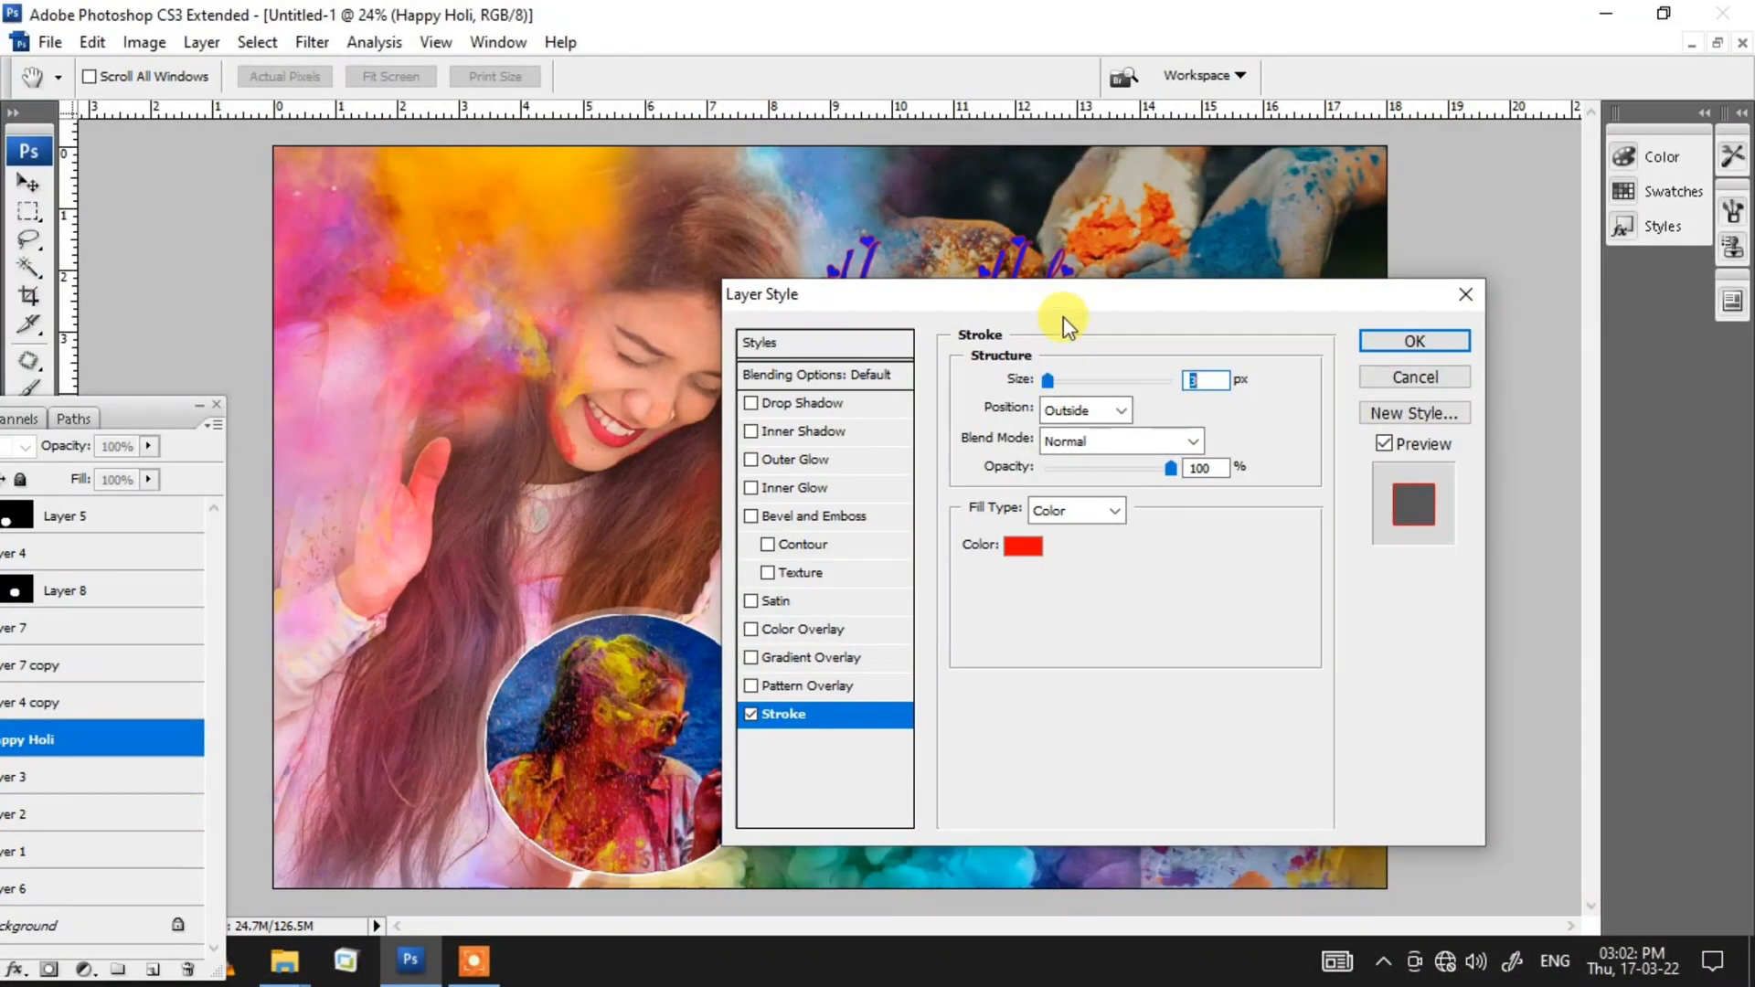
pyautogui.moveTo(1062, 300); pyautogui.dragTo(1238, 438)
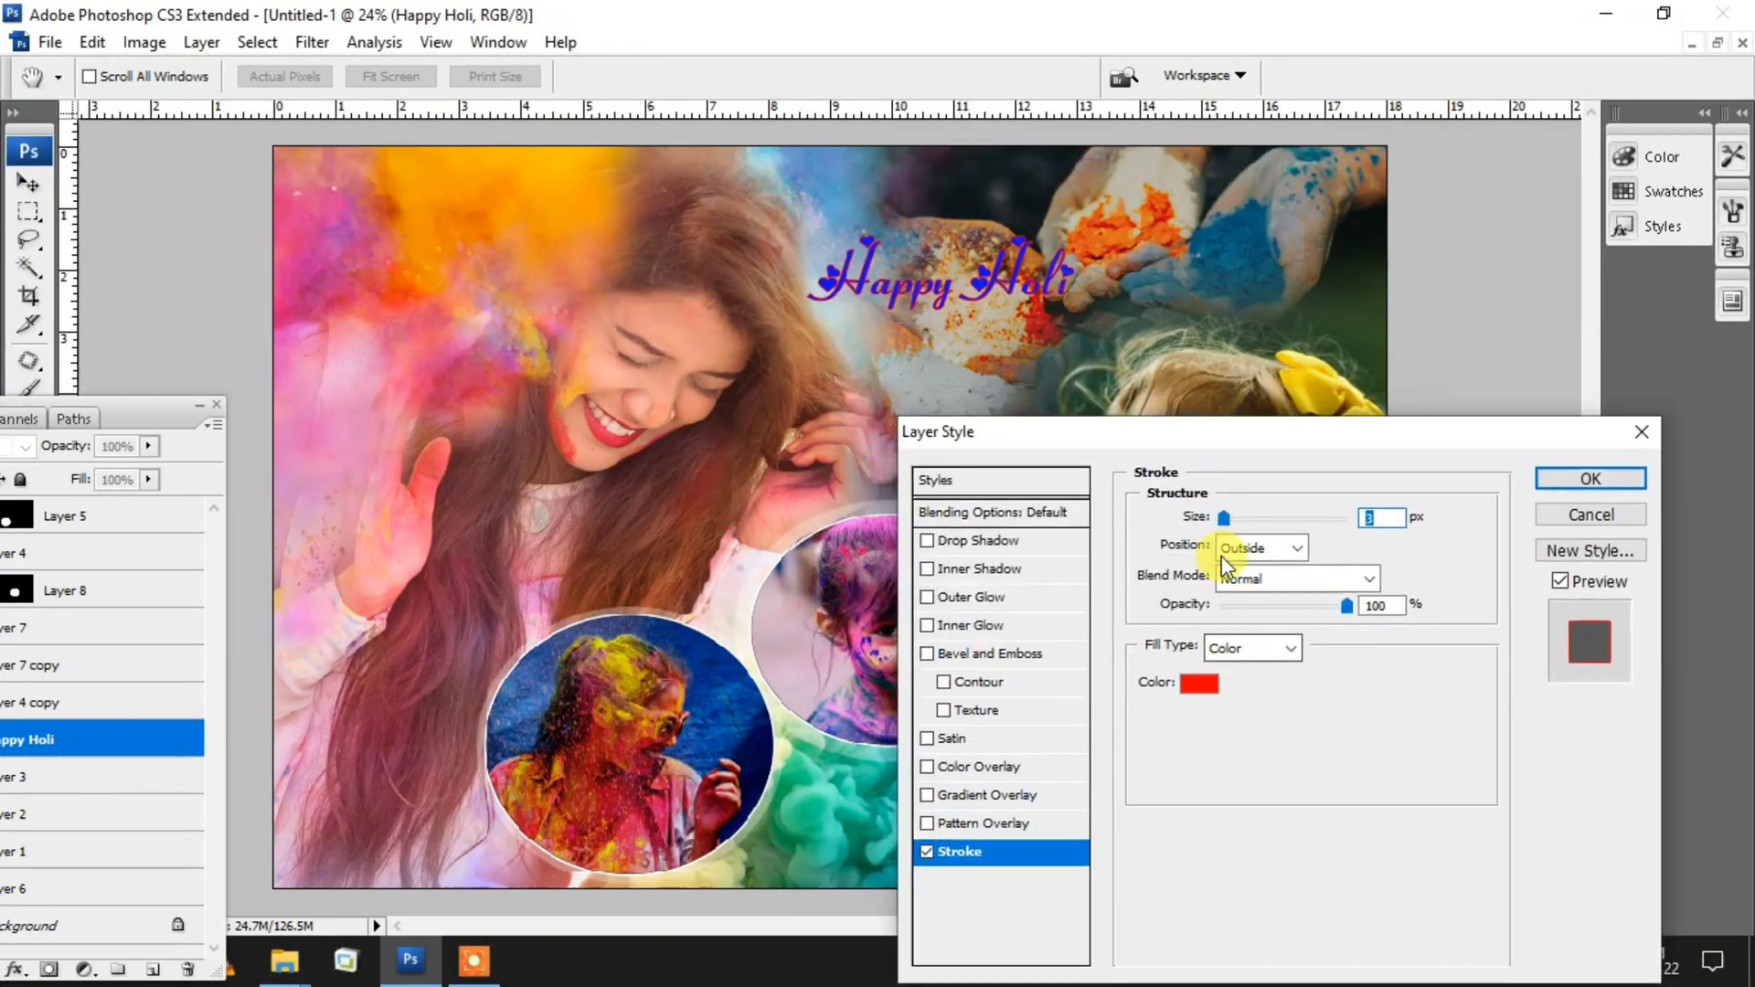
pyautogui.click(1200, 684)
pyautogui.click(158, 524)
pyautogui.click(742, 503)
pyautogui.write('10')
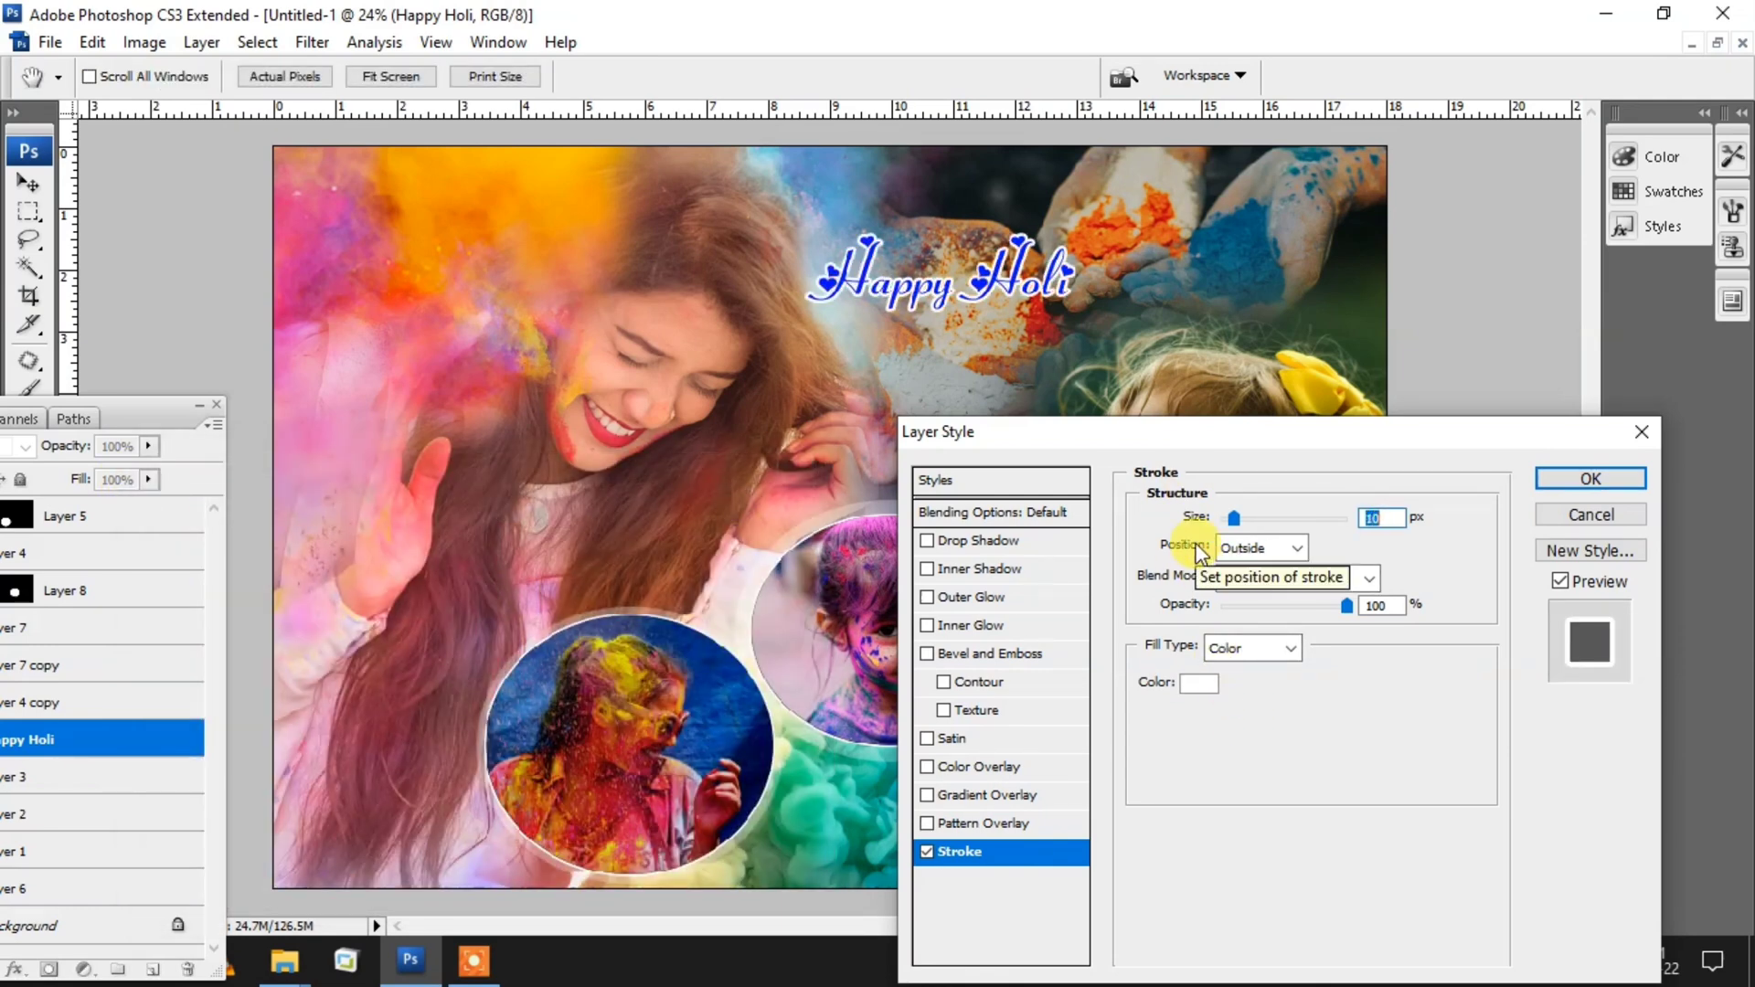
pyautogui.moveTo(1235, 521); pyautogui.dragTo(1240, 521)
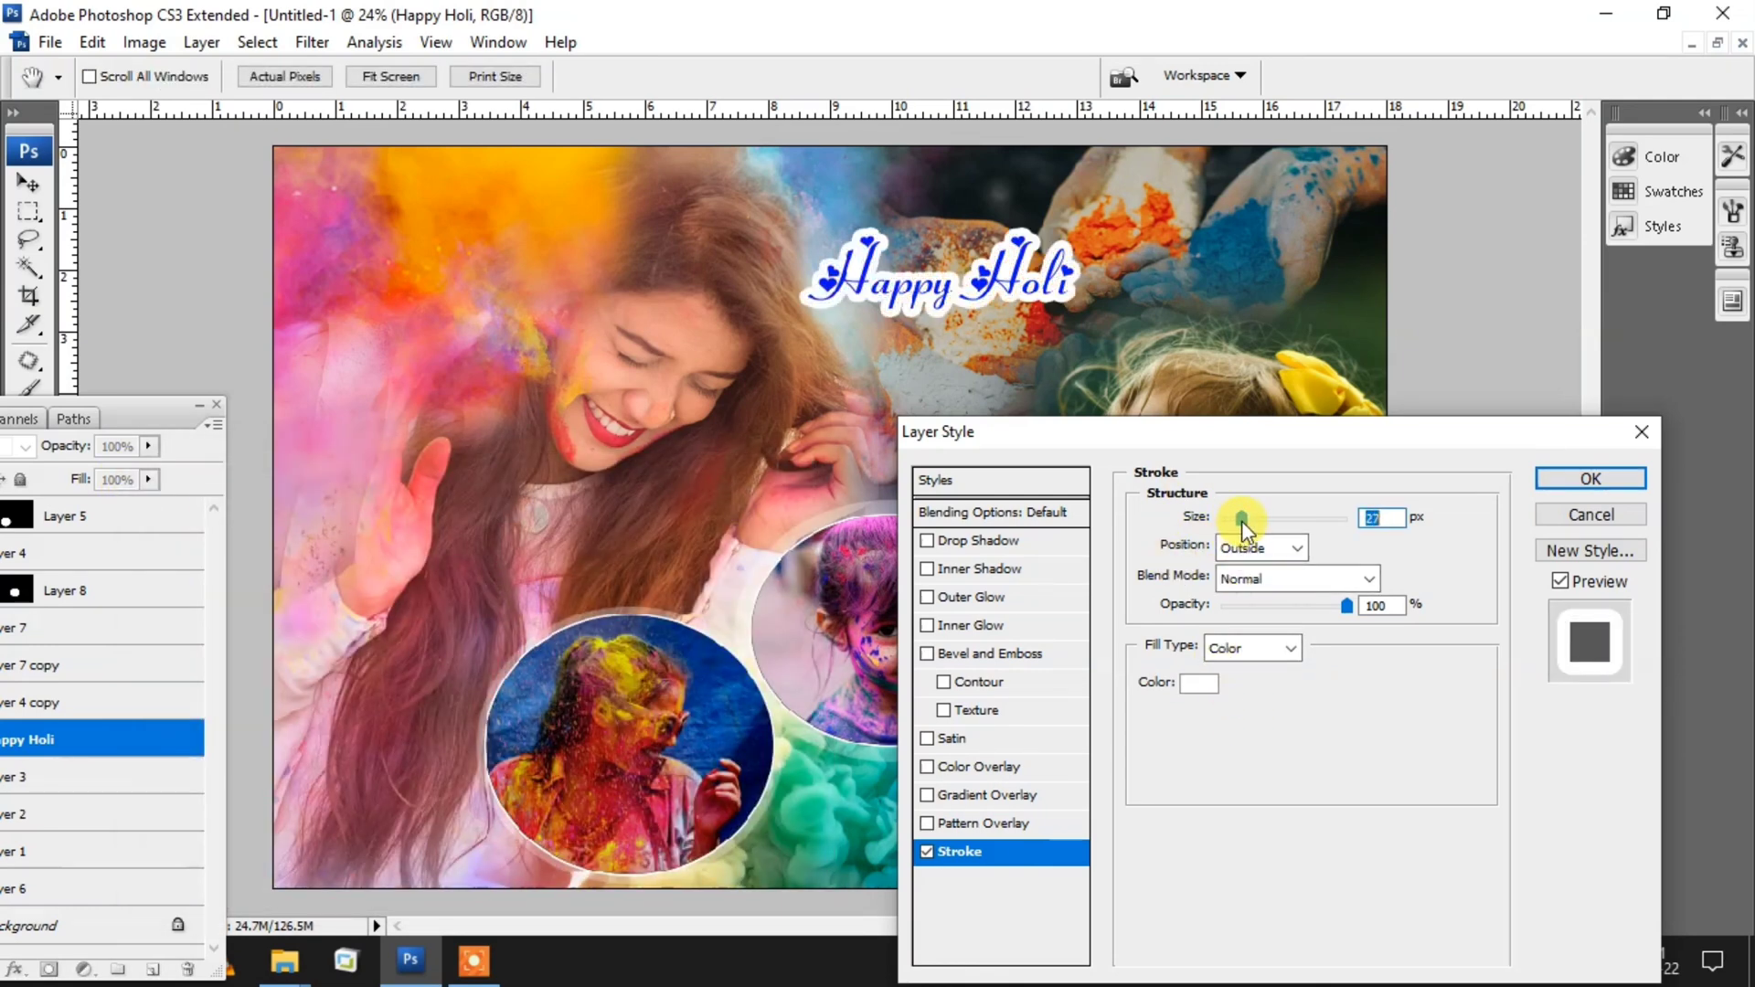
pyautogui.click(1592, 478)
# Step: Extend the title text to "Happy Holi To All" and move it to the right
pyautogui.doubleClick(977, 302)
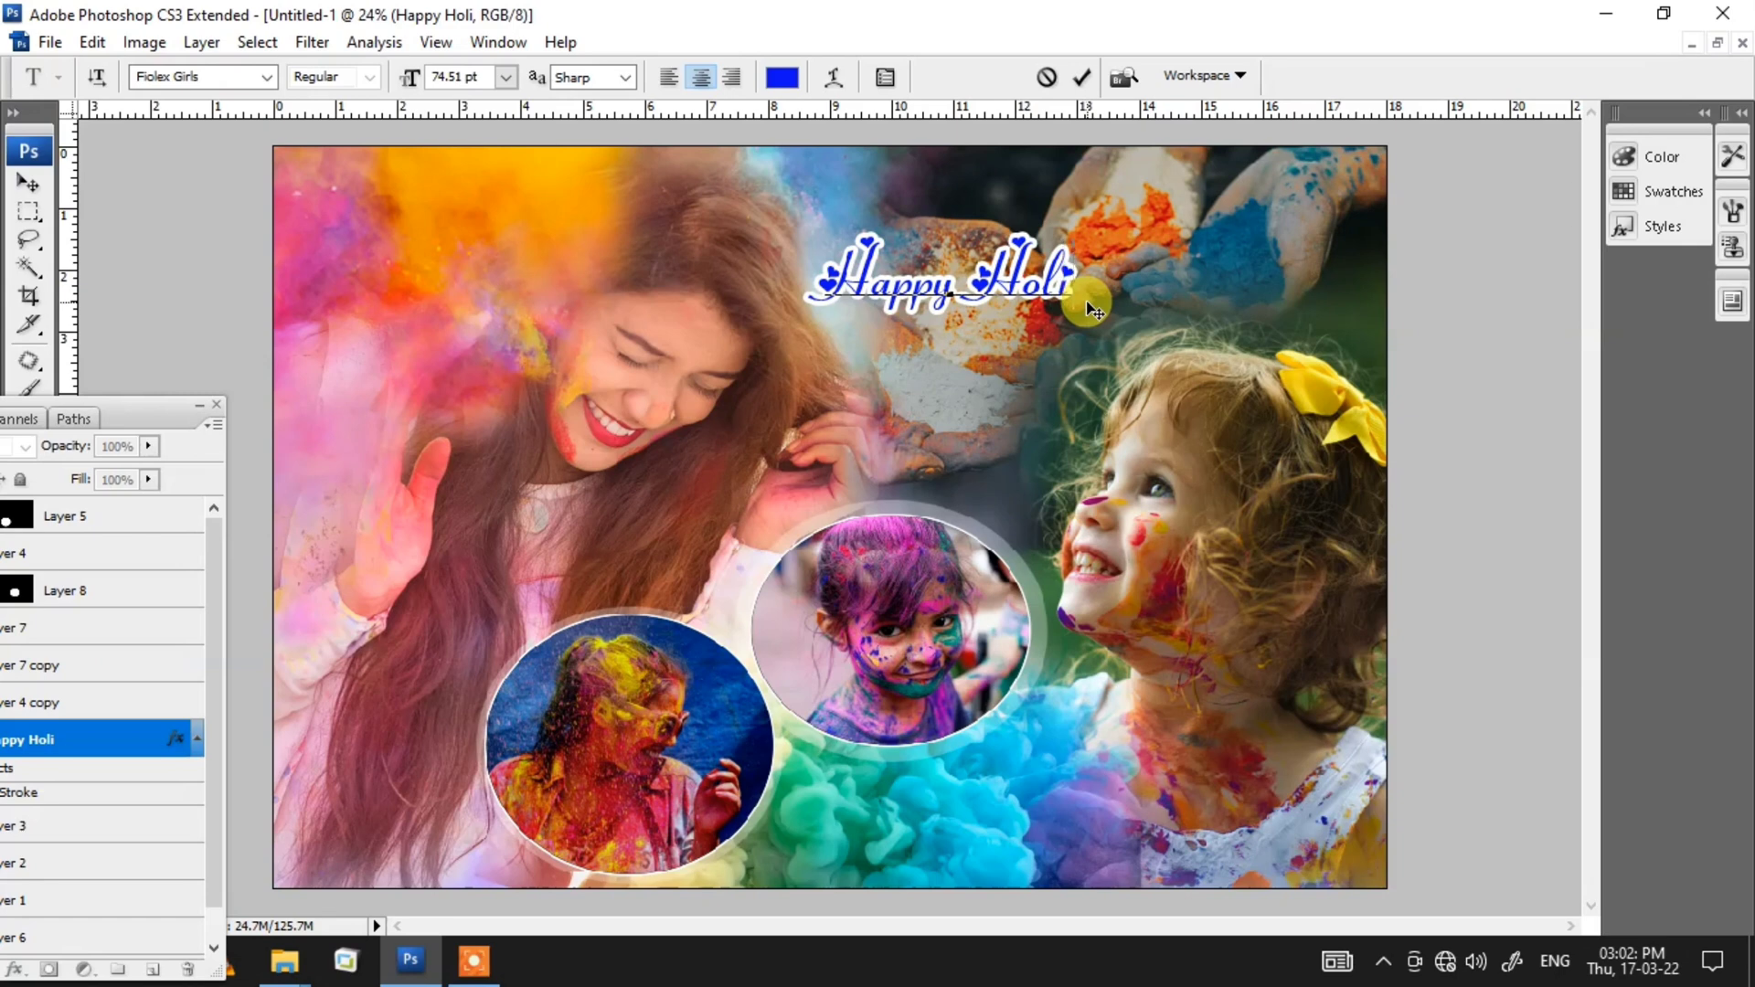
pyautogui.write('T')
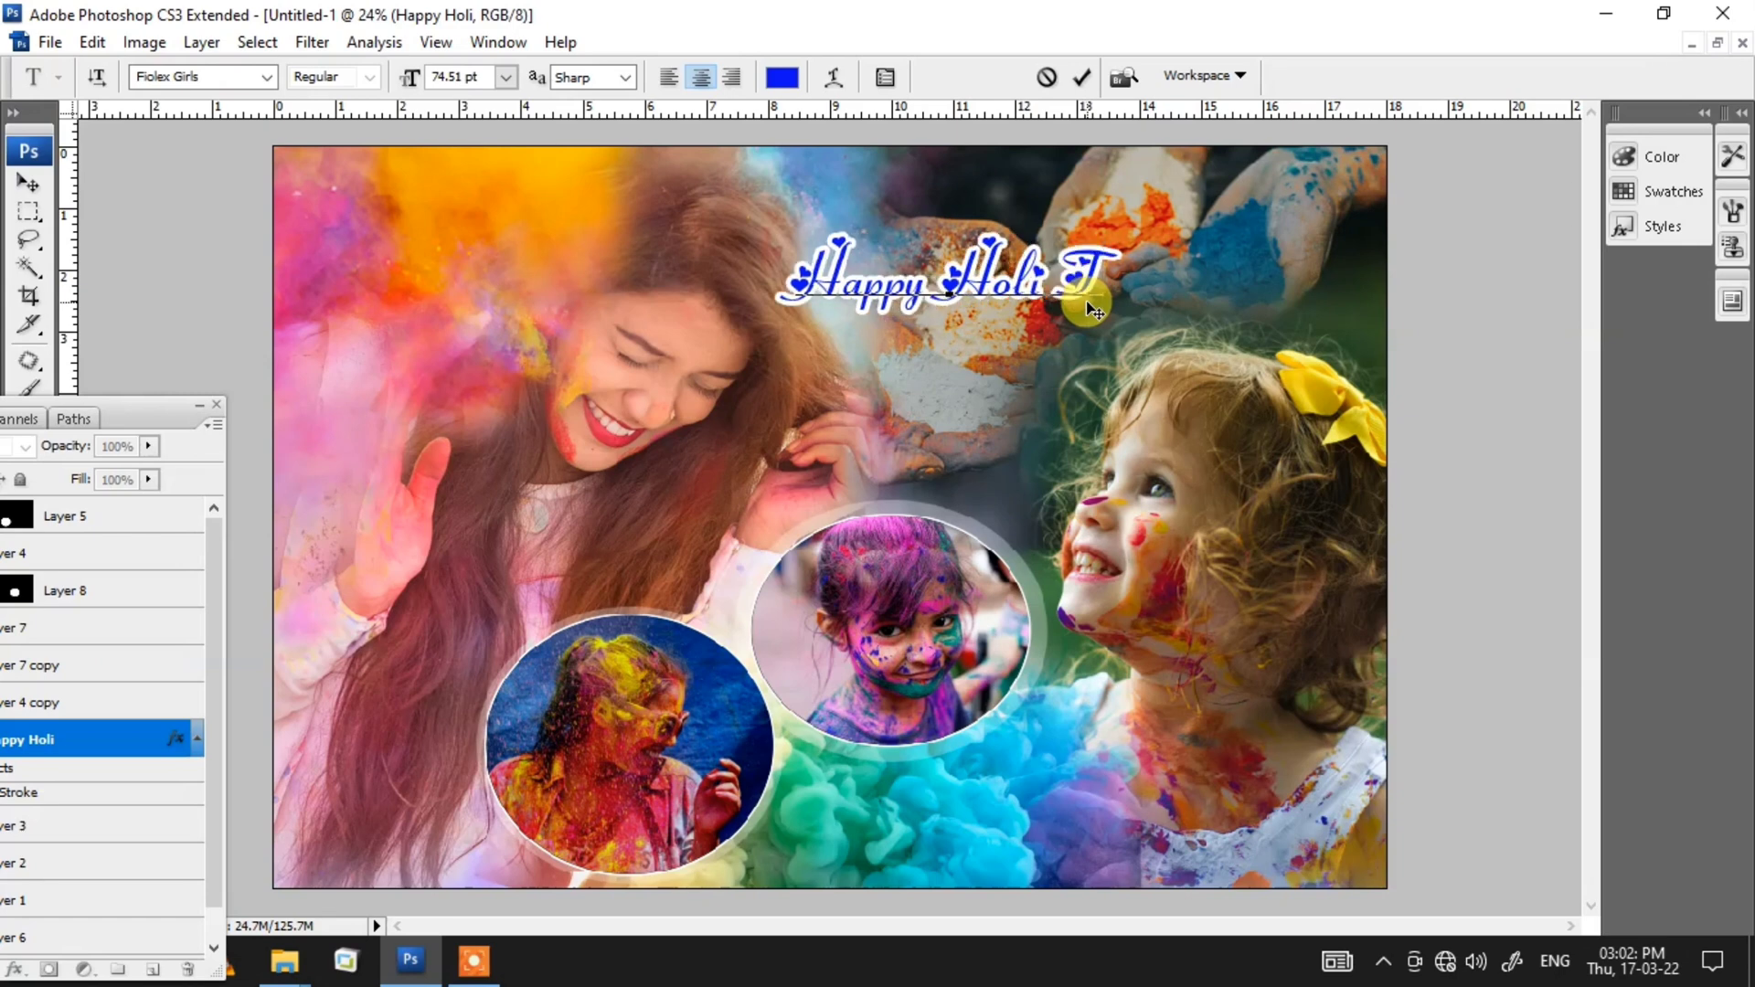
pyautogui.write('O')
pyautogui.press('BackSpace')
pyautogui.write('o All')
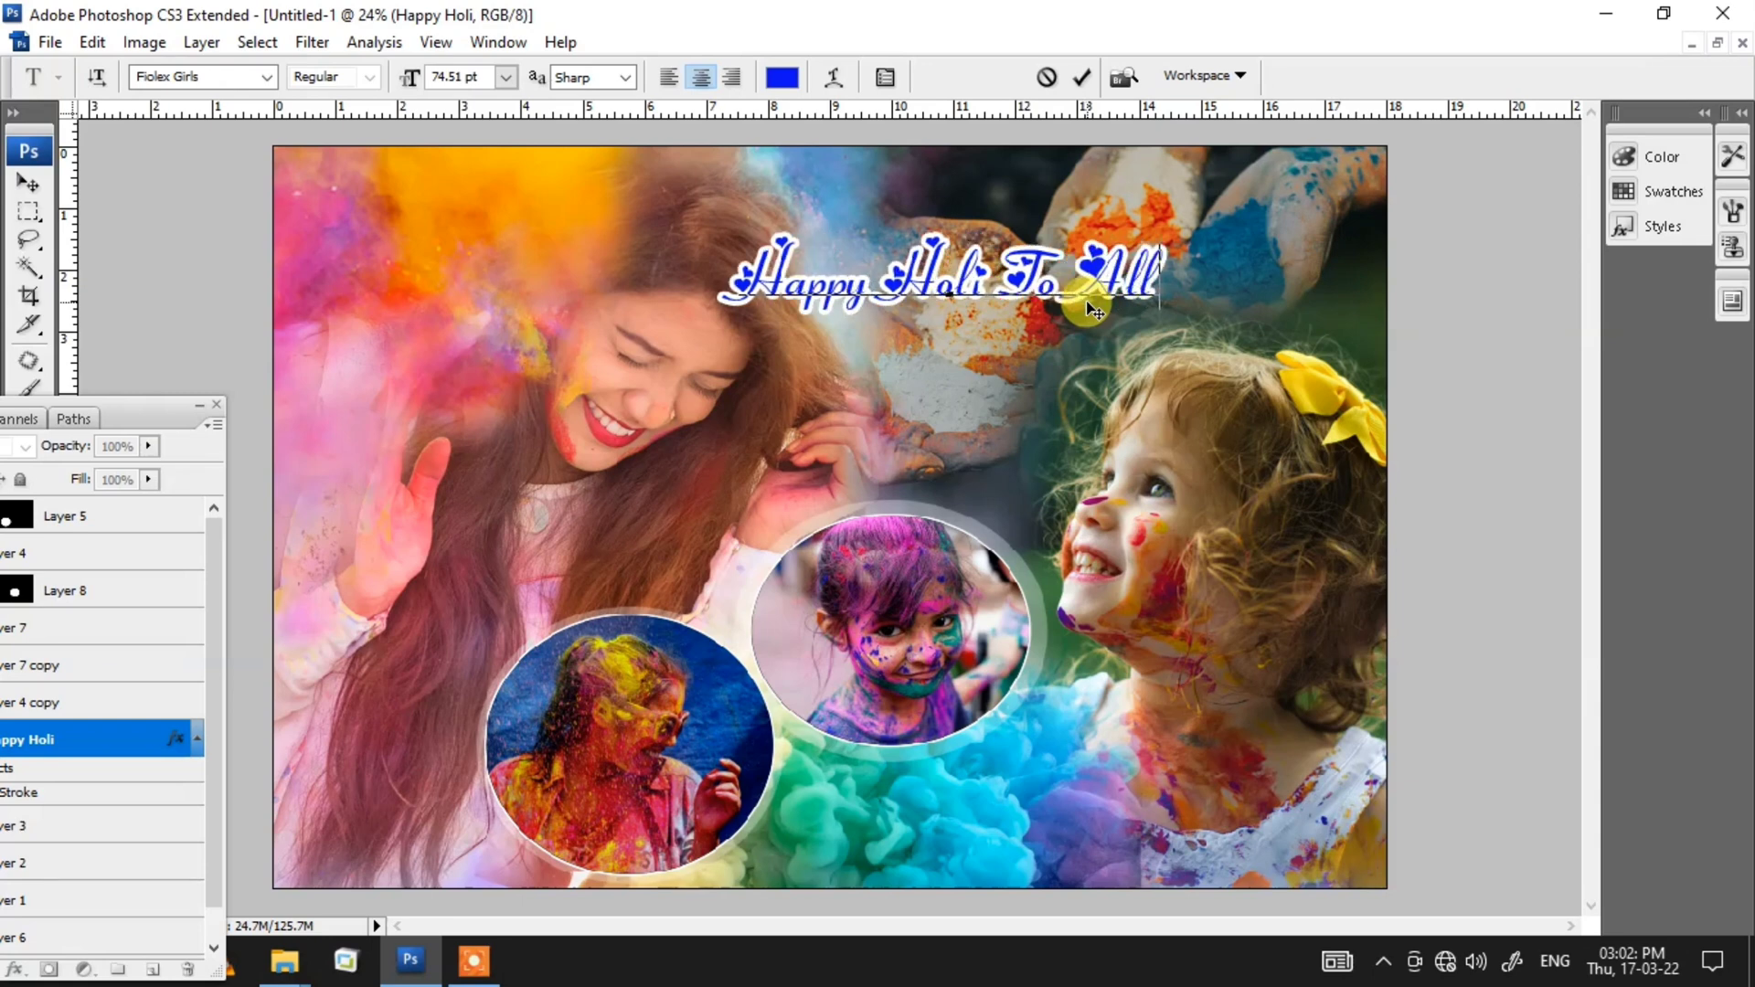
pyautogui.hotkey('ctrl', 'Return')
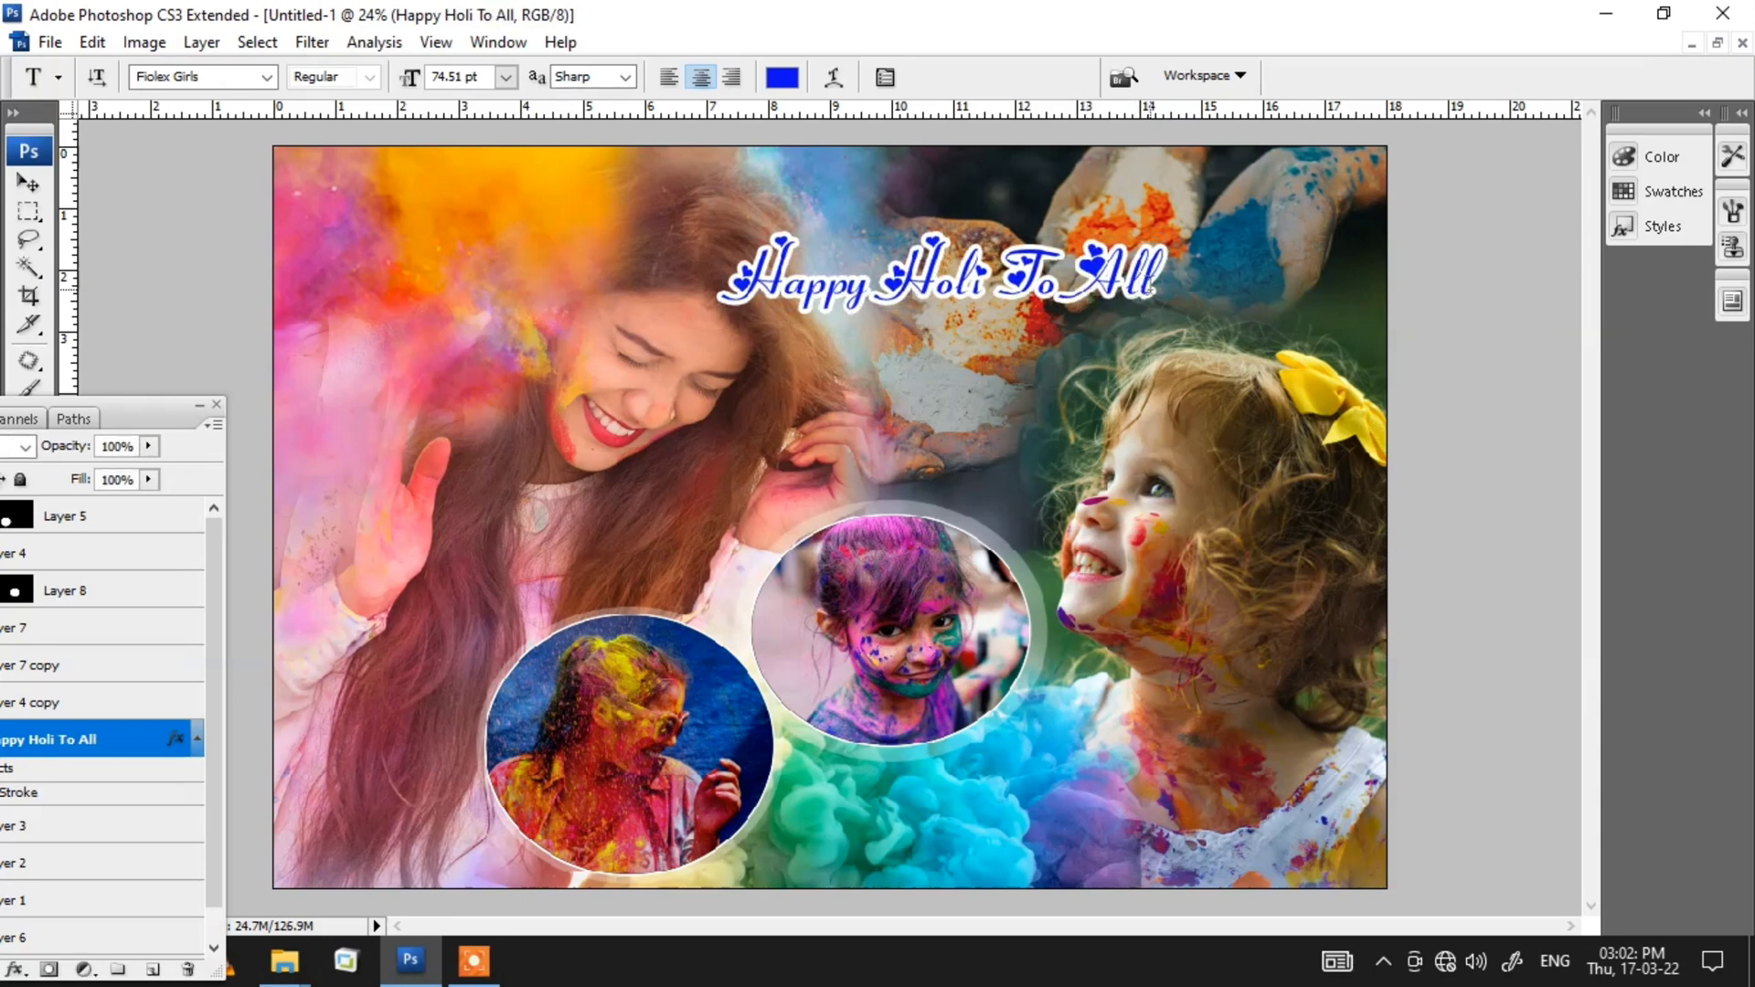
pyautogui.moveTo(1088, 272); pyautogui.dragTo(1230, 258)
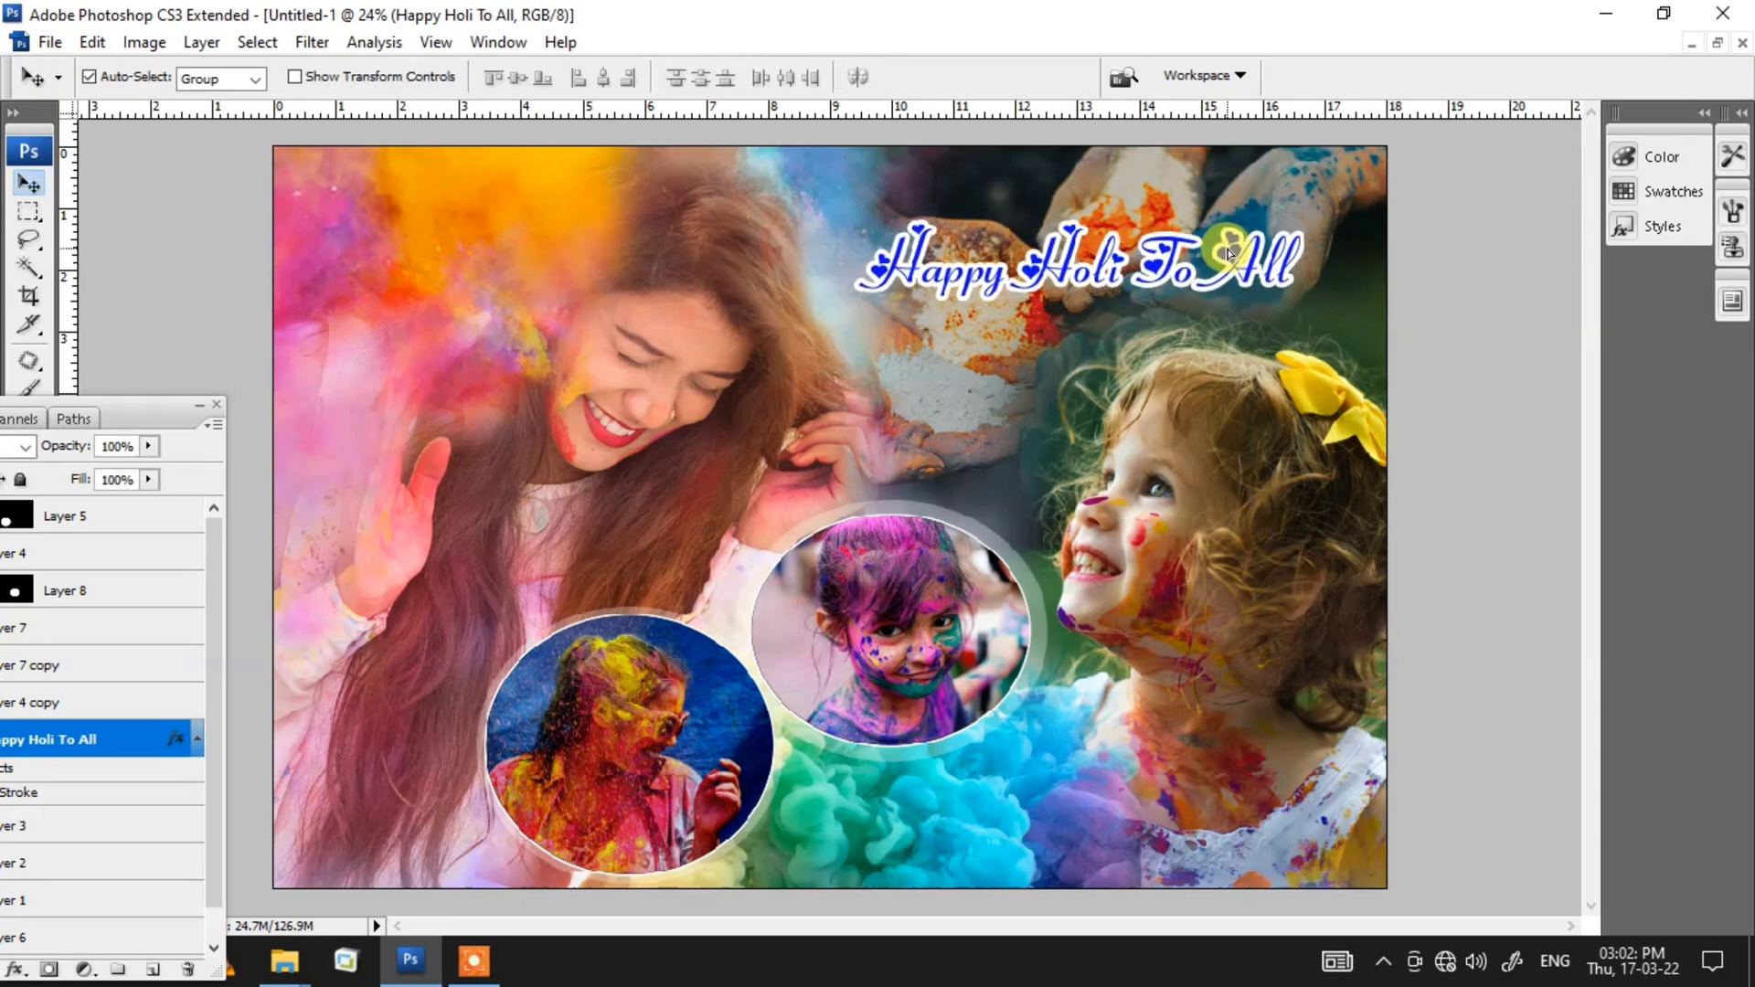
# Step: Delete the words "To All" from the title text
pyautogui.click(1086, 277)
pyautogui.press('BackSpace')
pyautogui.press('BackSpace')
pyautogui.press('BackSpace')
pyautogui.press('BackSpace')
pyautogui.press('BackSpace')
pyautogui.press('BackSpace')
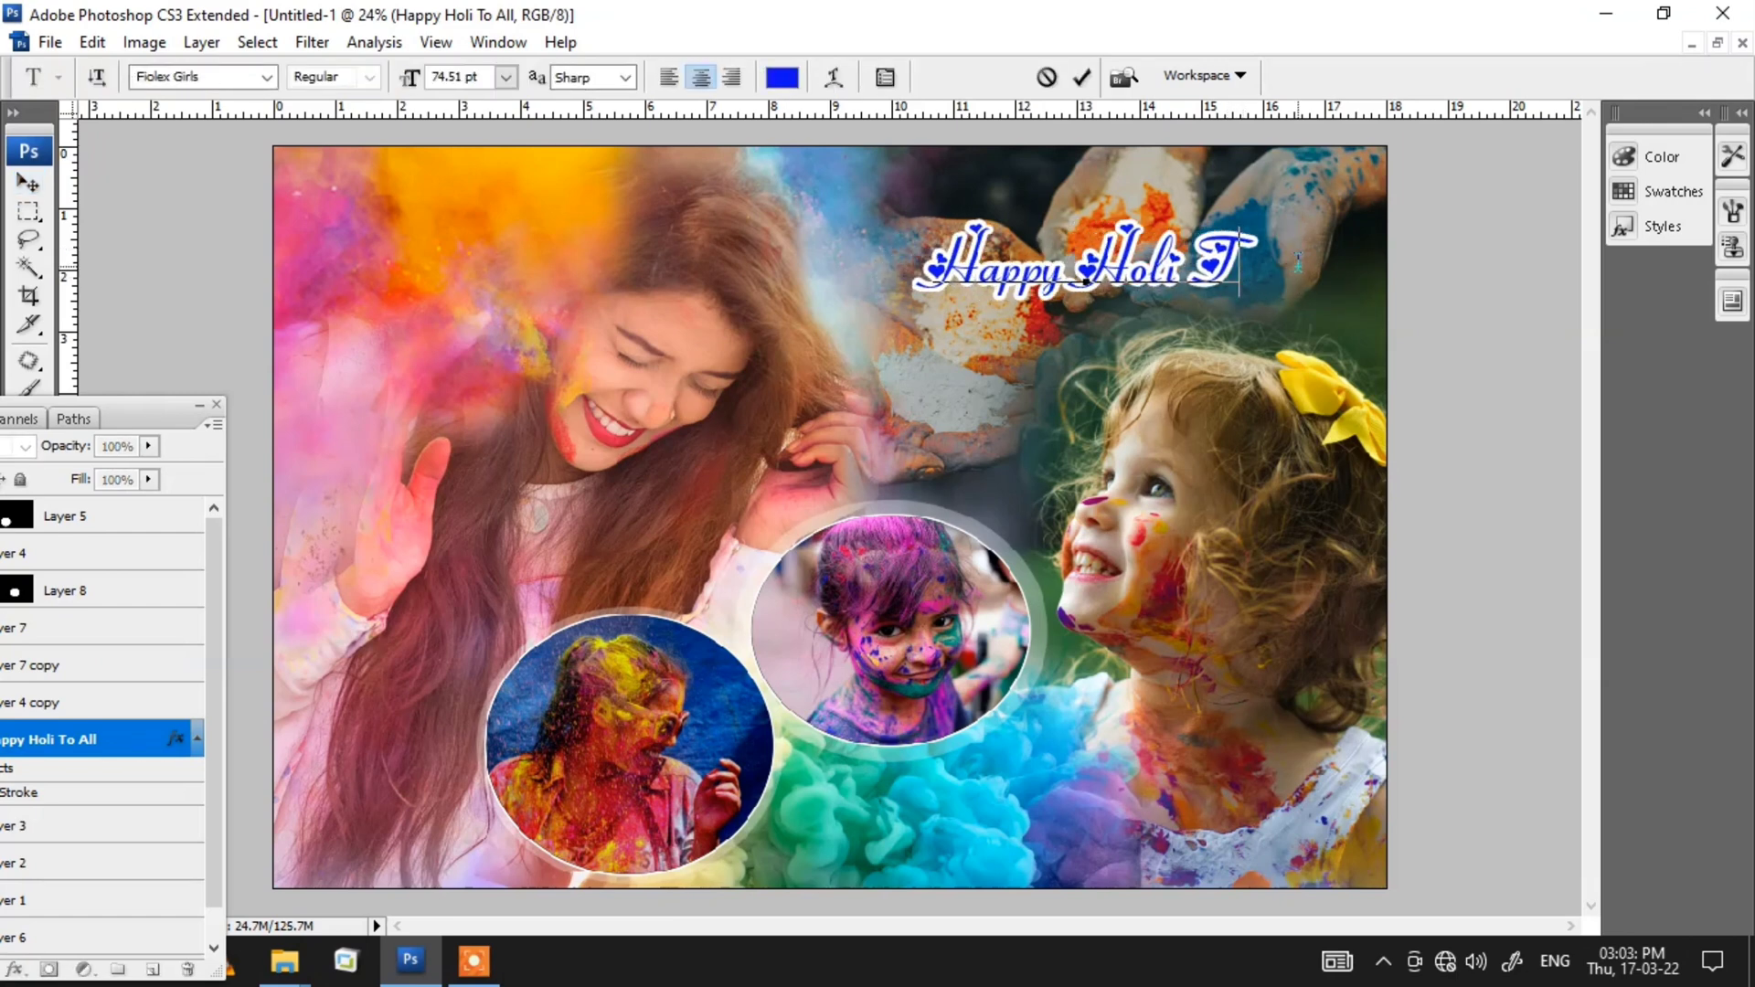
pyautogui.hotkey('ctrl', 'Return')
# Step: Enlarge the Happy Holi title with Free Transform and reposition it over the hands photo
pyautogui.hotkey('ctrl', 't')
pyautogui.moveTo(1228, 301); pyautogui.dragTo(1382, 451)
pyautogui.press('Return')
pyautogui.moveTo(1136, 274); pyautogui.dragTo(1106, 280)
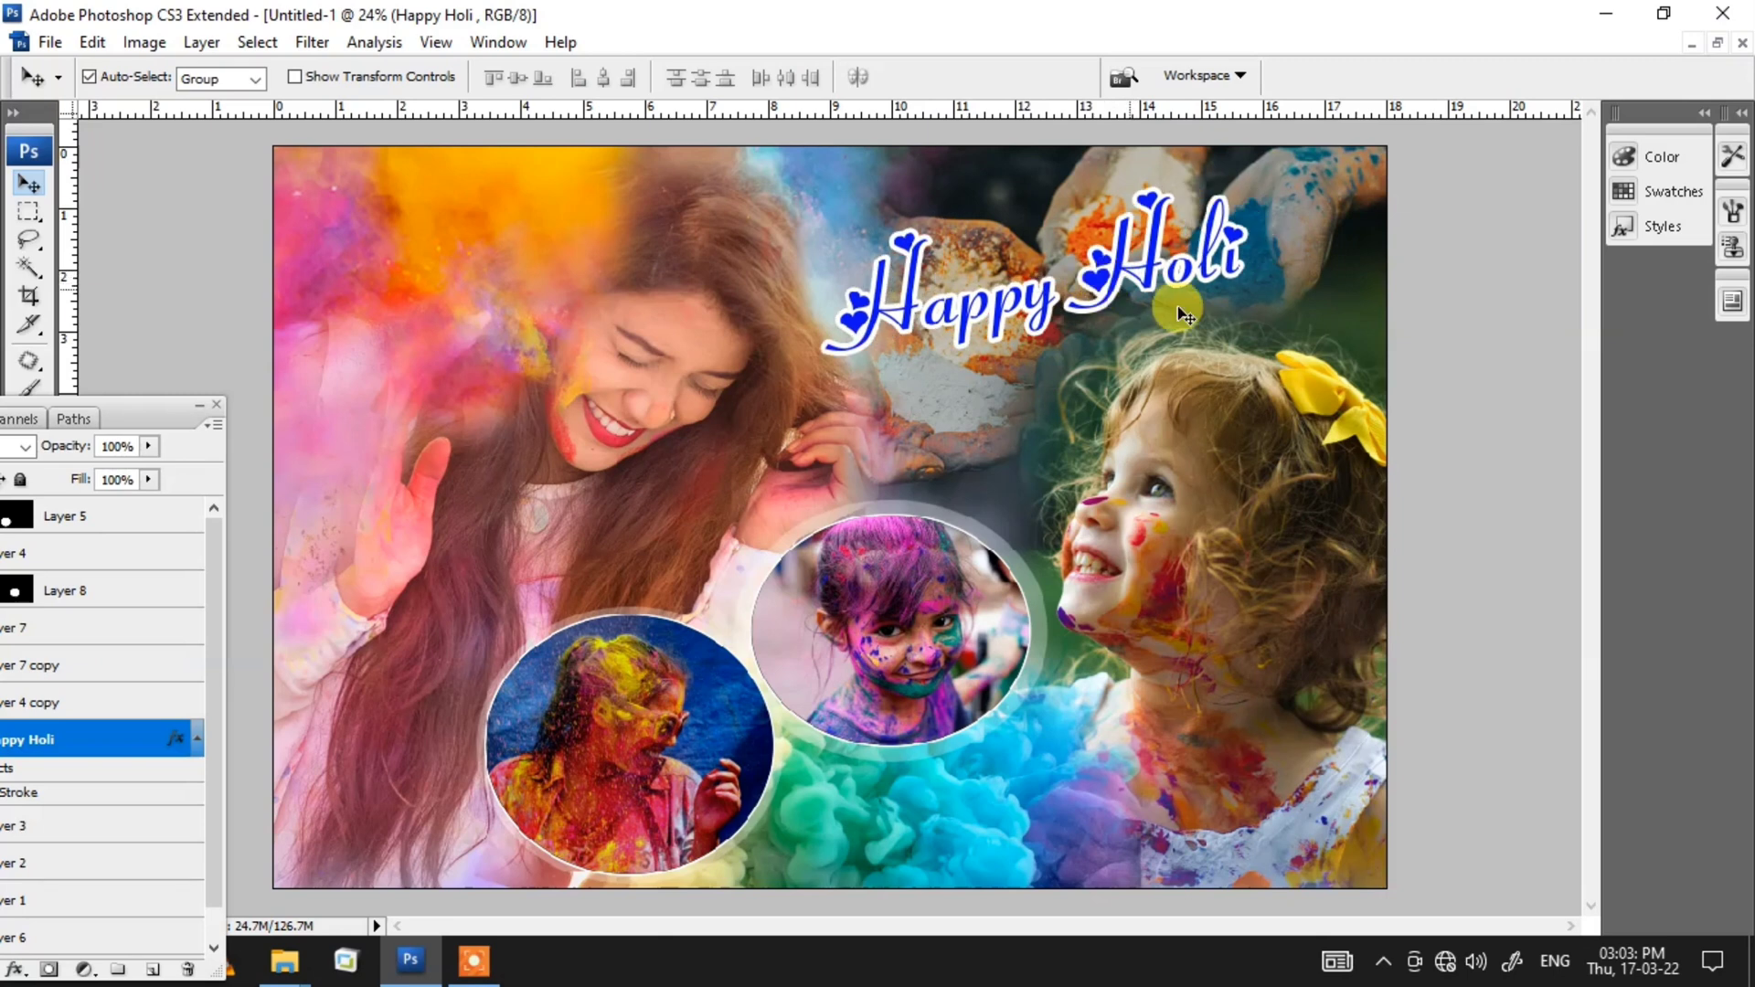
pyautogui.hotkey('ctrl', 't')
pyautogui.moveTo(1281, 363); pyautogui.dragTo(1254, 352)
pyautogui.moveTo(1188, 297); pyautogui.dragTo(1080, 269)
pyautogui.press('Return')
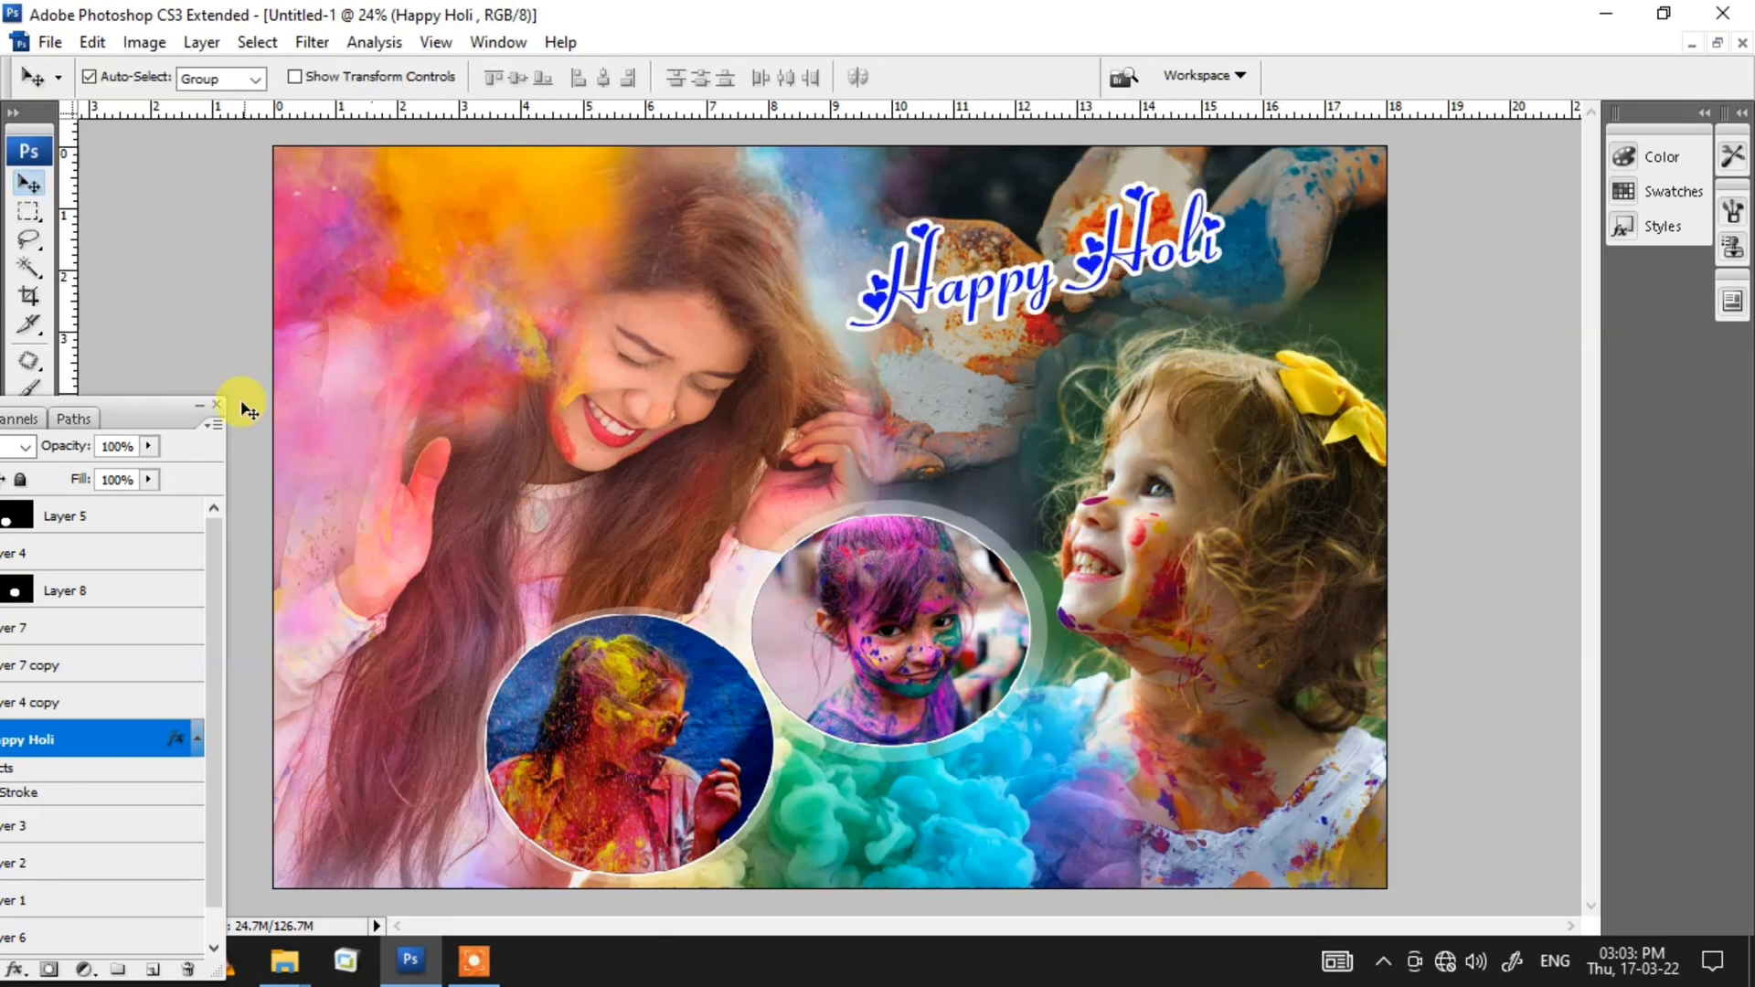
# Step: Nudge the Happy Holi title slightly to the left
pyautogui.click(209, 409)
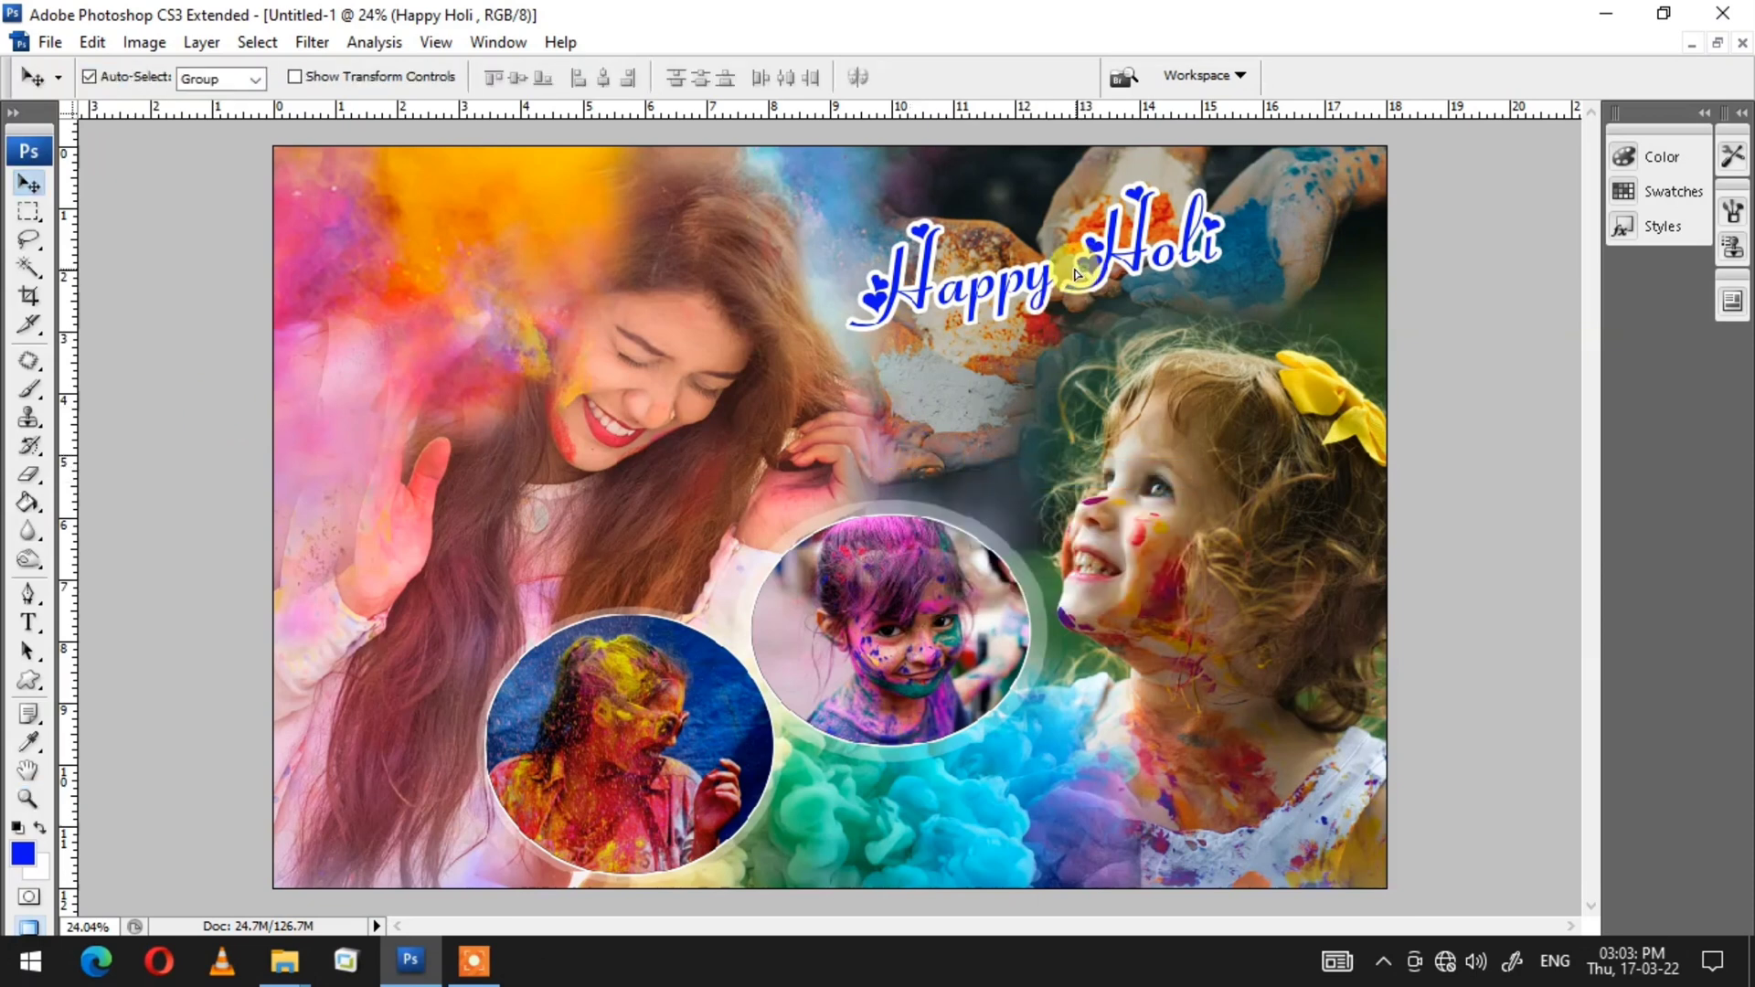
pyautogui.moveTo(1090, 276); pyautogui.dragTo(1076, 278)
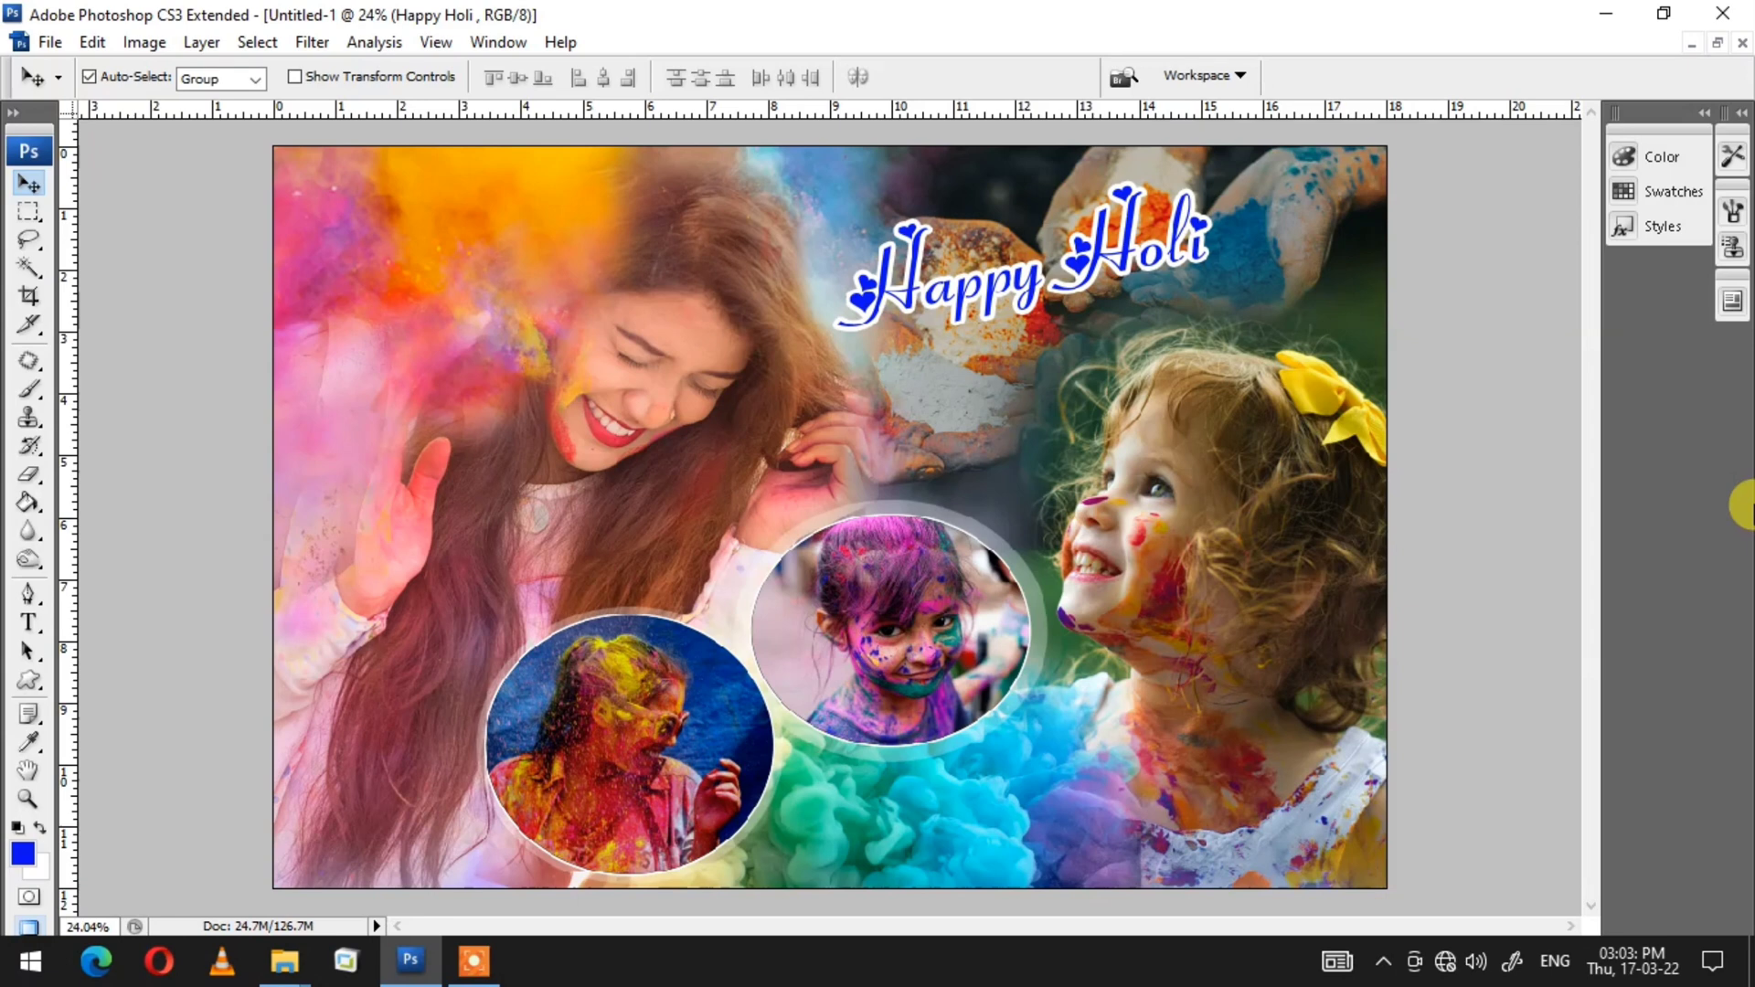
pyautogui.moveTo(1079, 262); pyautogui.dragTo(1065, 265)
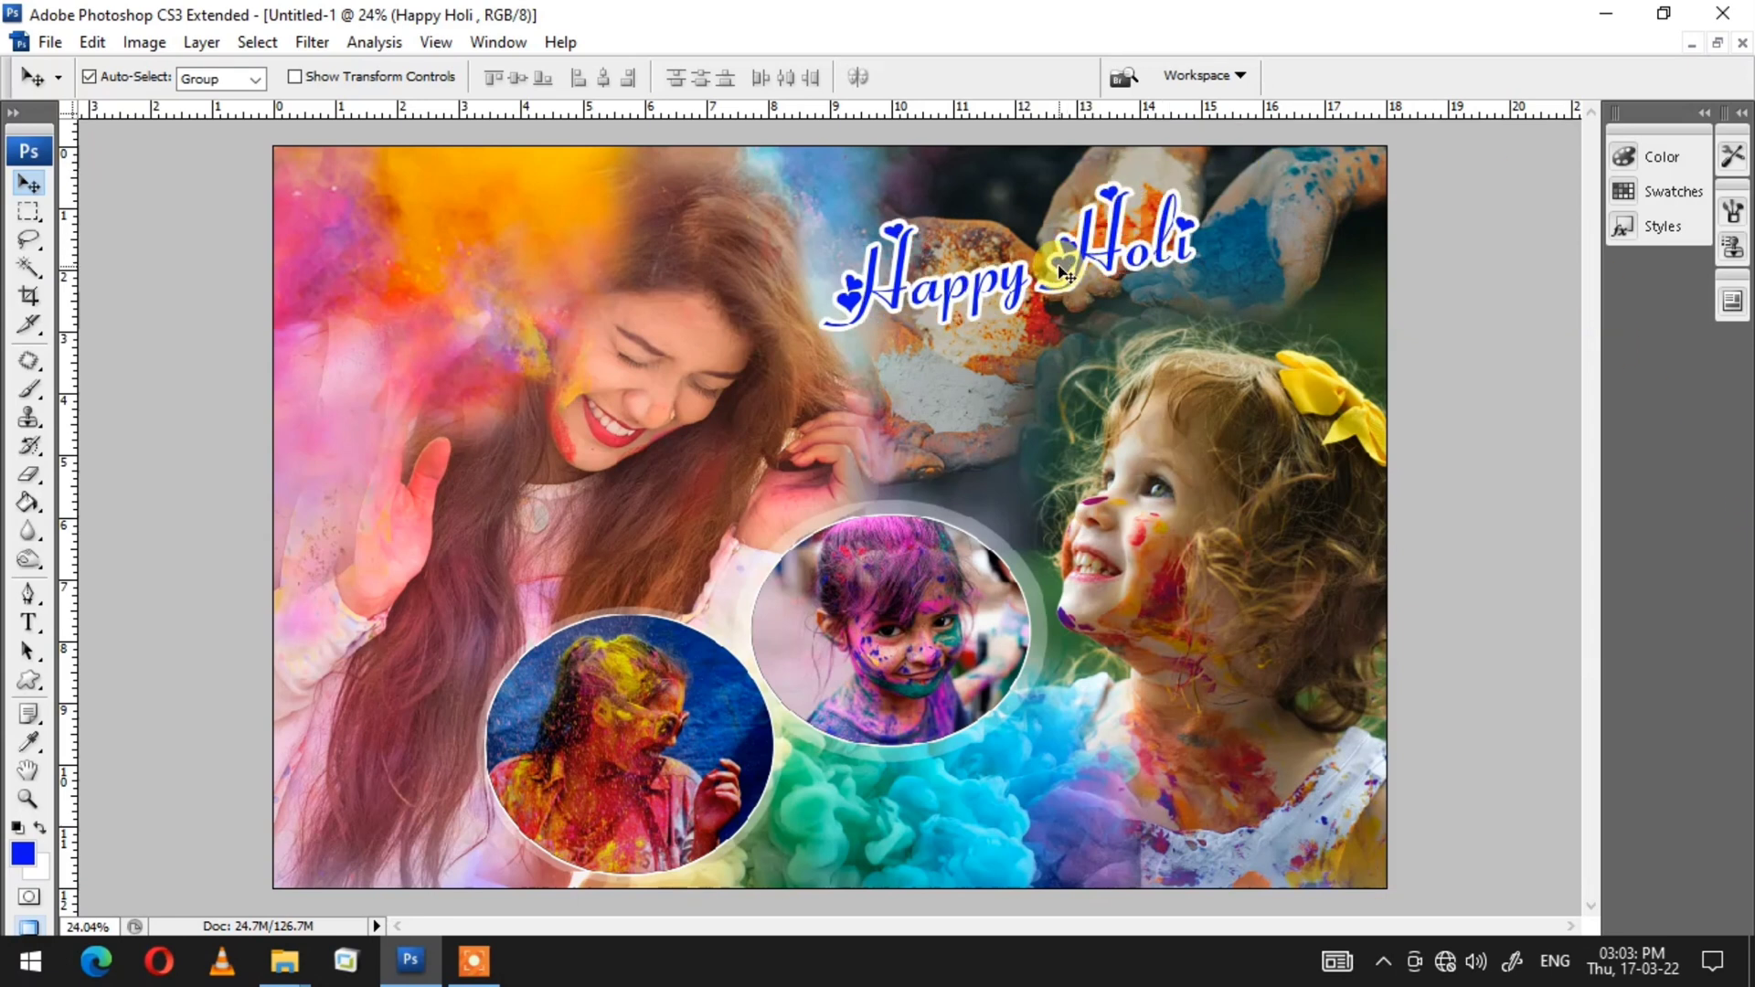
pyautogui.press('t')
pyautogui.click(1063, 271)
pyautogui.click(265, 77)
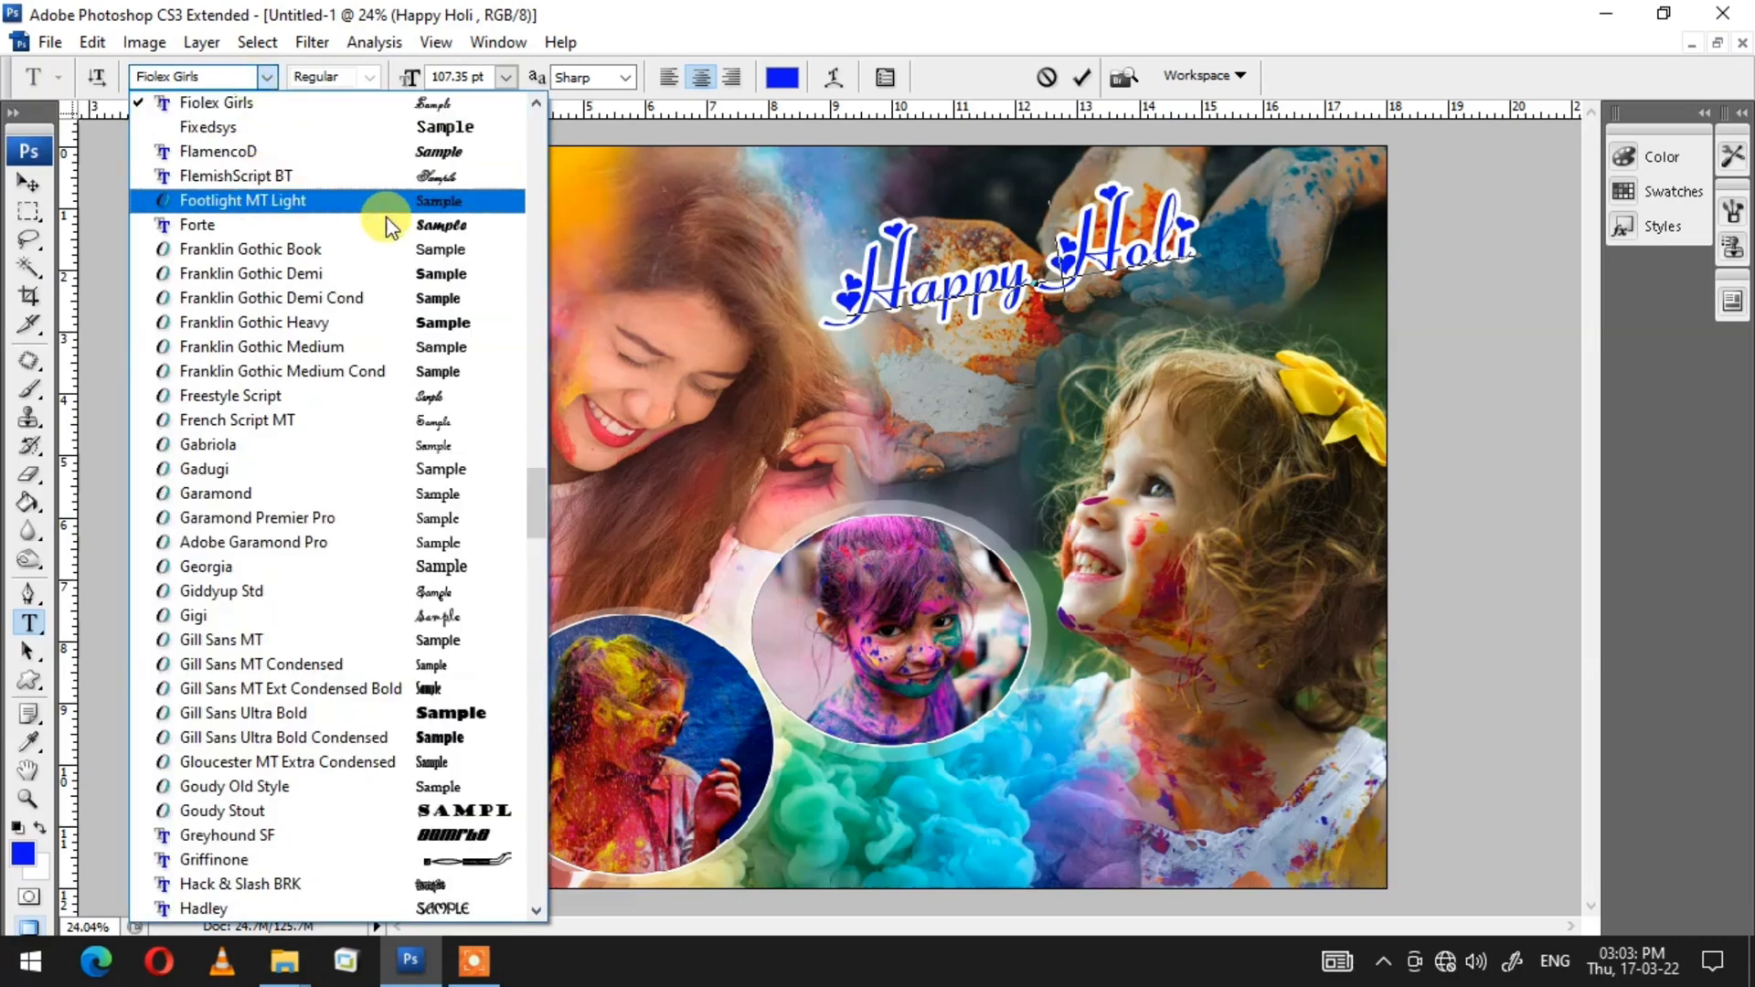
pyautogui.click(450, 158)
pyautogui.press('Escape')
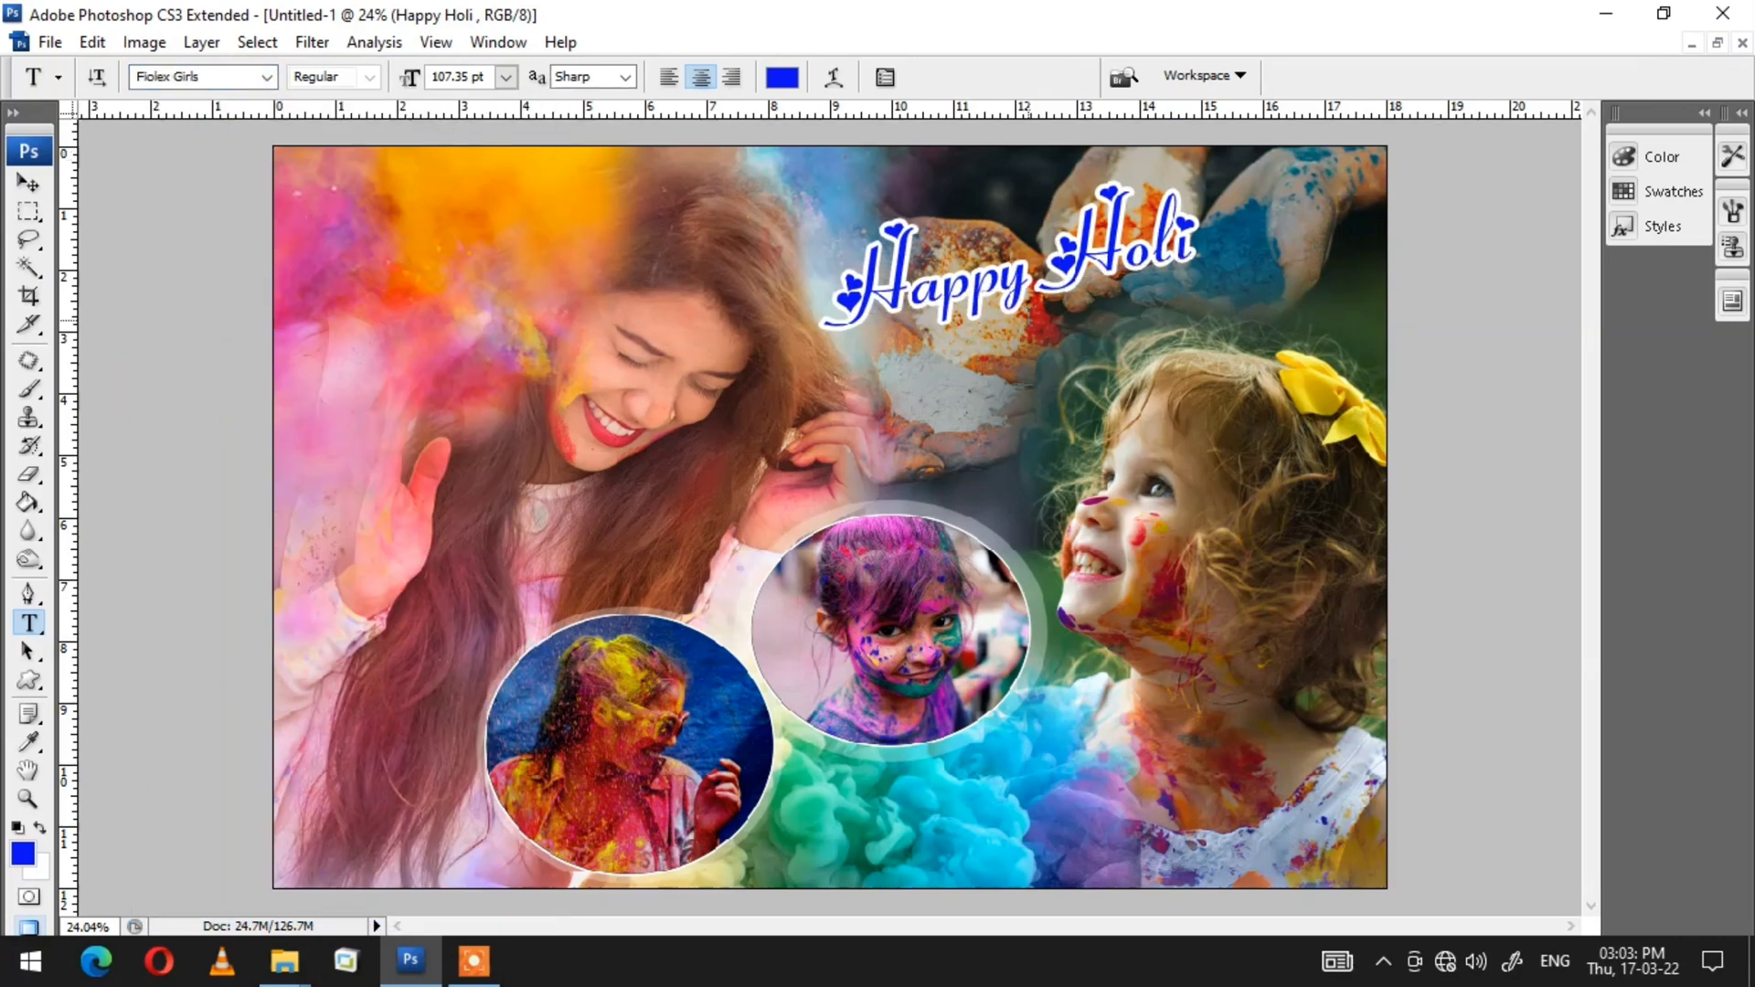
# Step: Change the Happy Holi title's font to Franklin Gothic Heavy
pyautogui.press('v')
pyautogui.moveTo(1066, 268); pyautogui.dragTo(1078, 269)
pyautogui.press('t')
pyautogui.doubleClick(1131, 254)
pyautogui.click(216, 77)
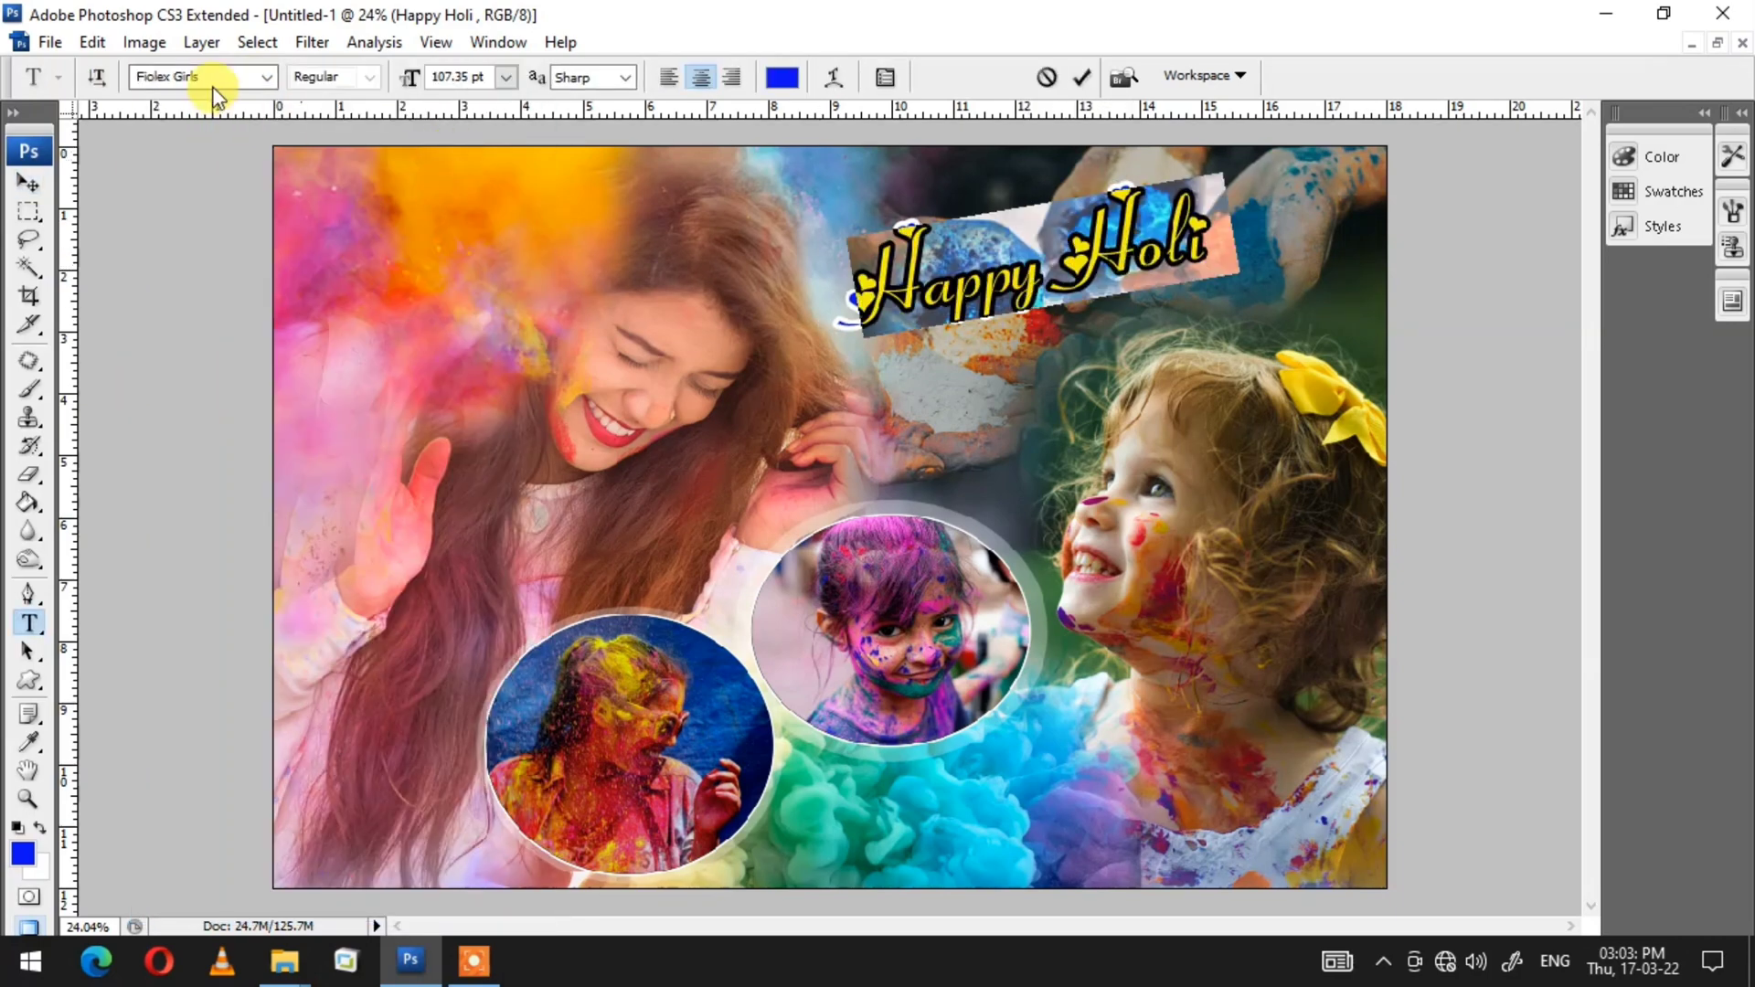
pyautogui.click(443, 233)
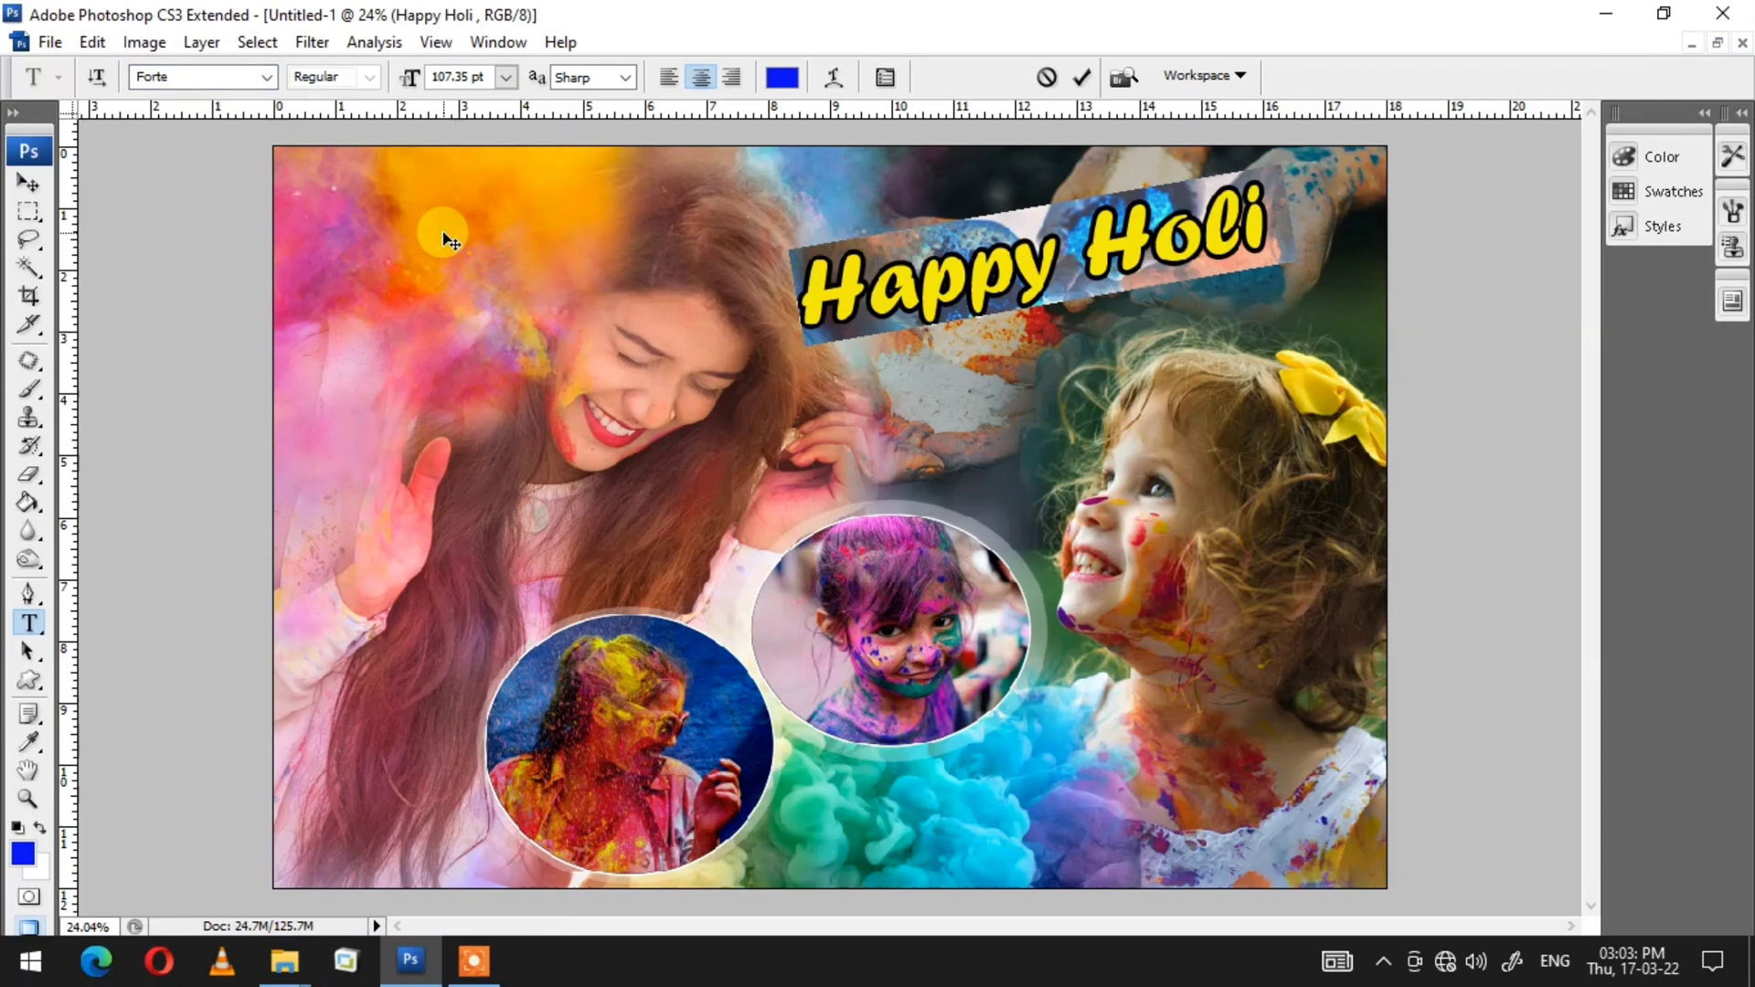
pyautogui.press('Down')
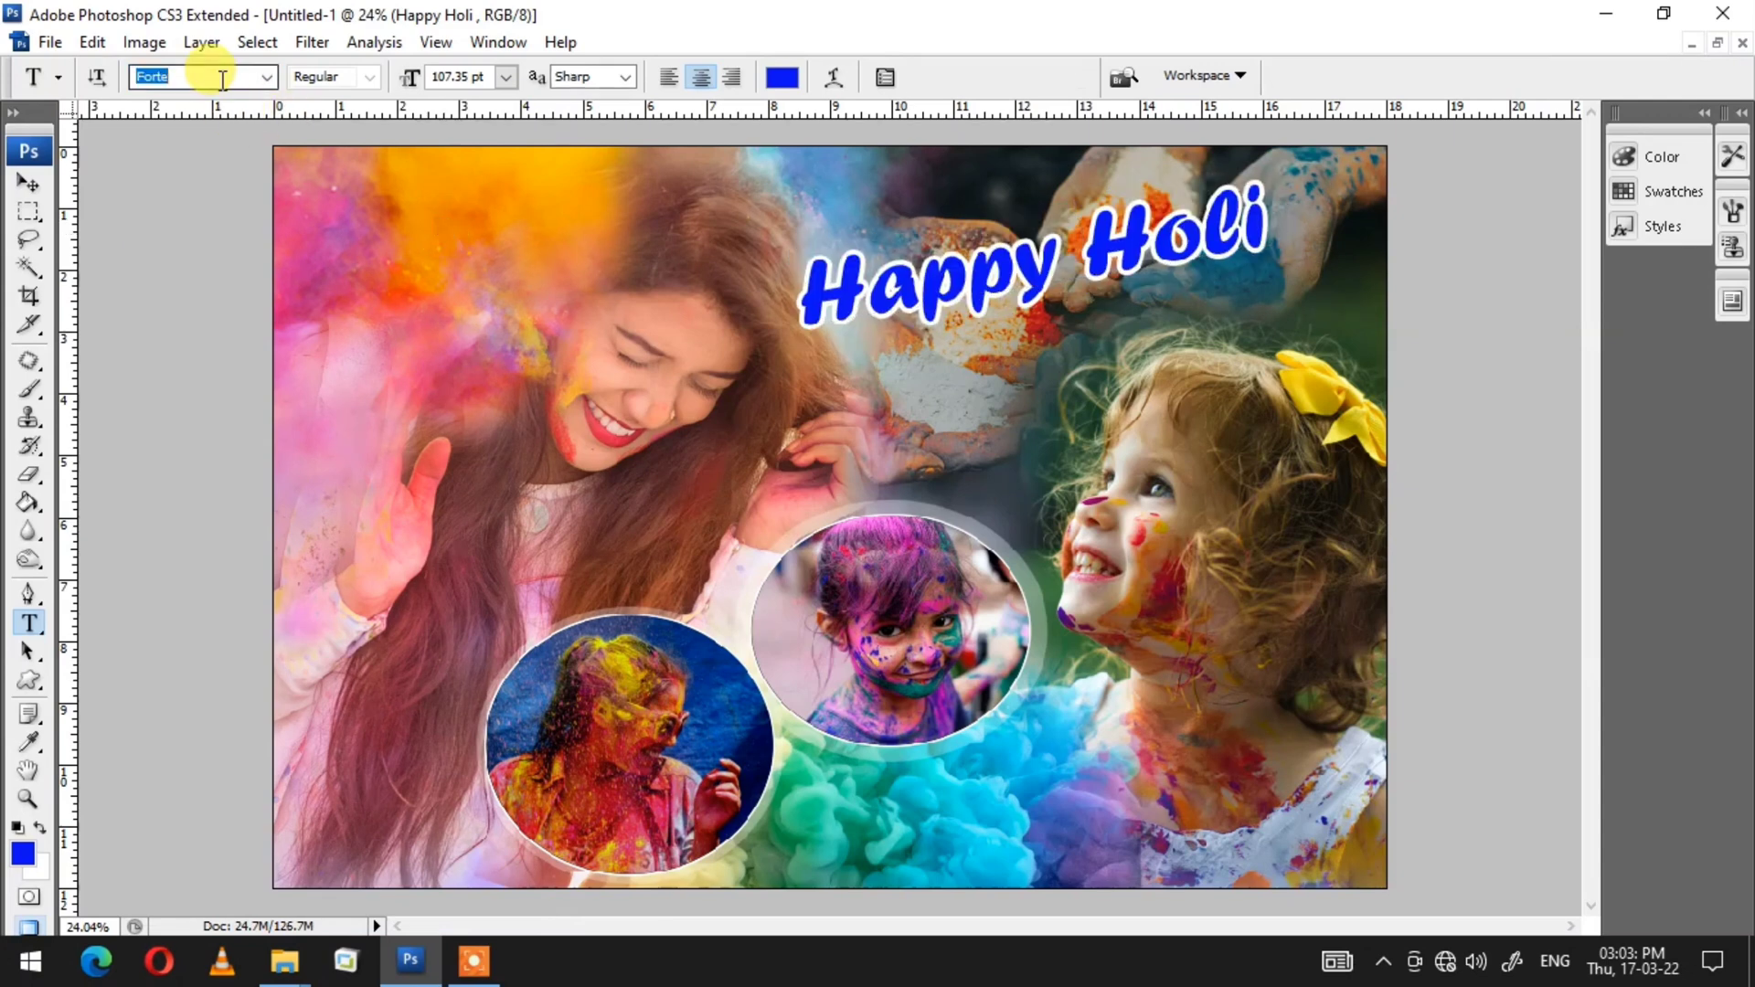
pyautogui.press('Down')
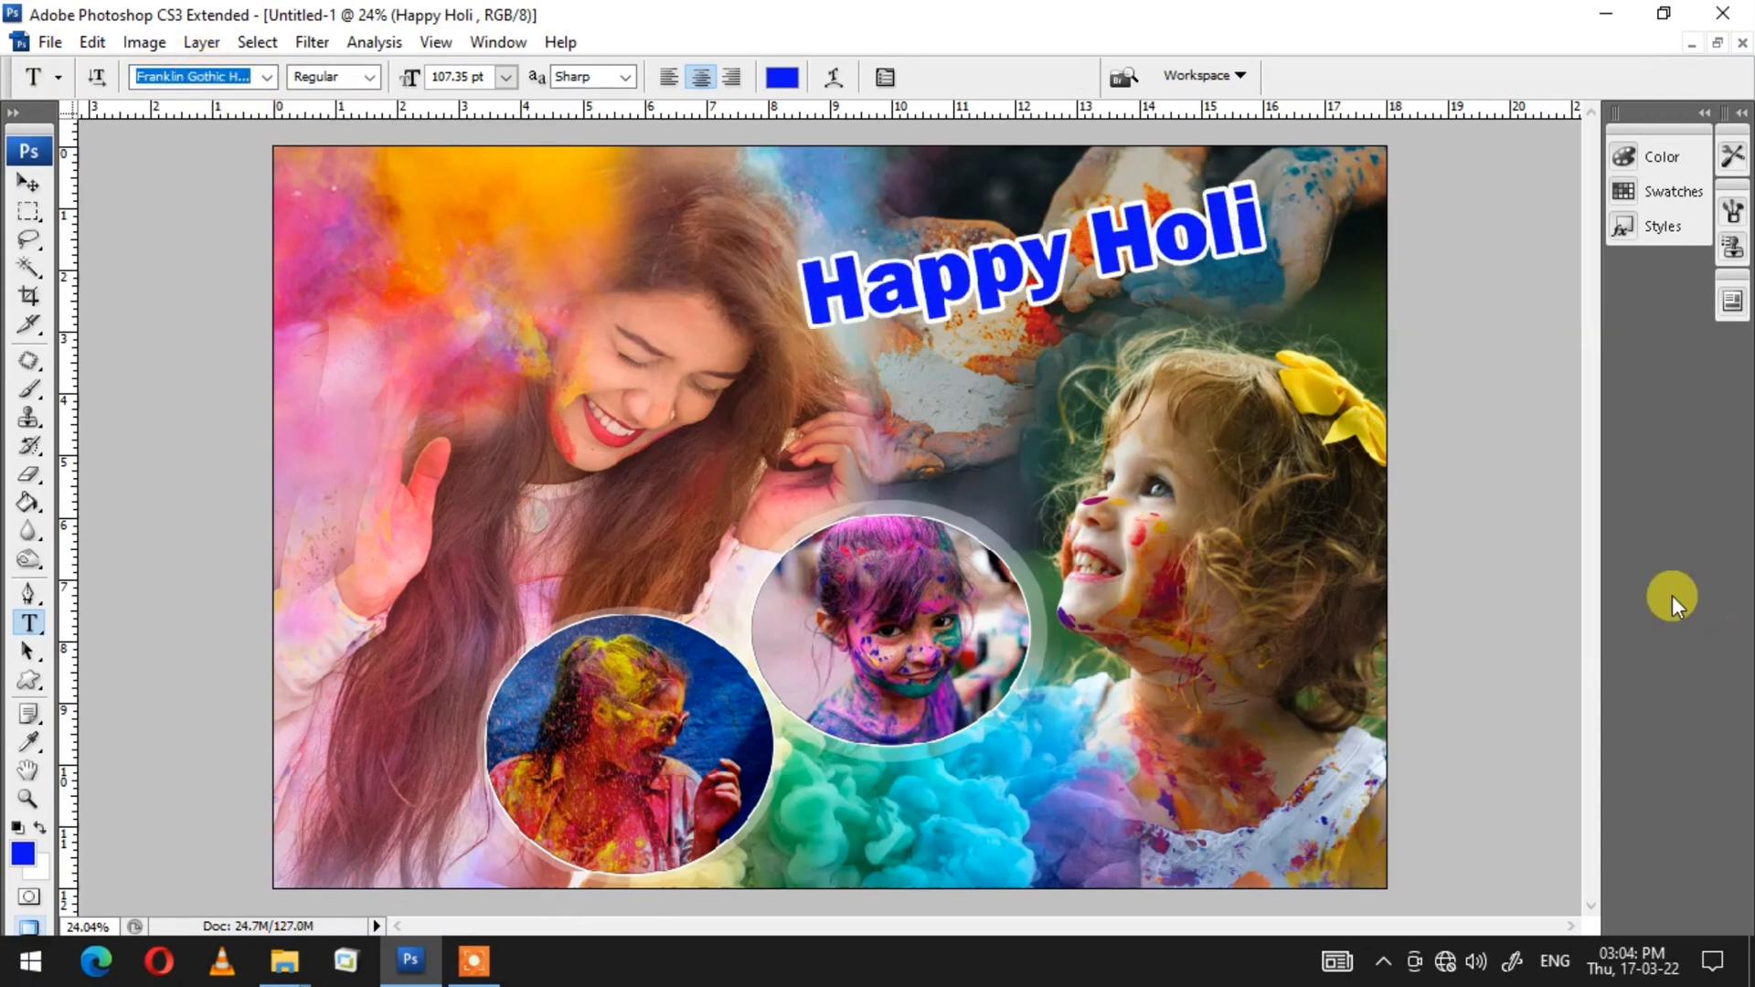
pyautogui.click(1304, 513)
# Step: Shrink the title slightly with Free Transform and move it a little to the left
pyautogui.click(1142, 239)
pyautogui.hotkey('ctrl', 't')
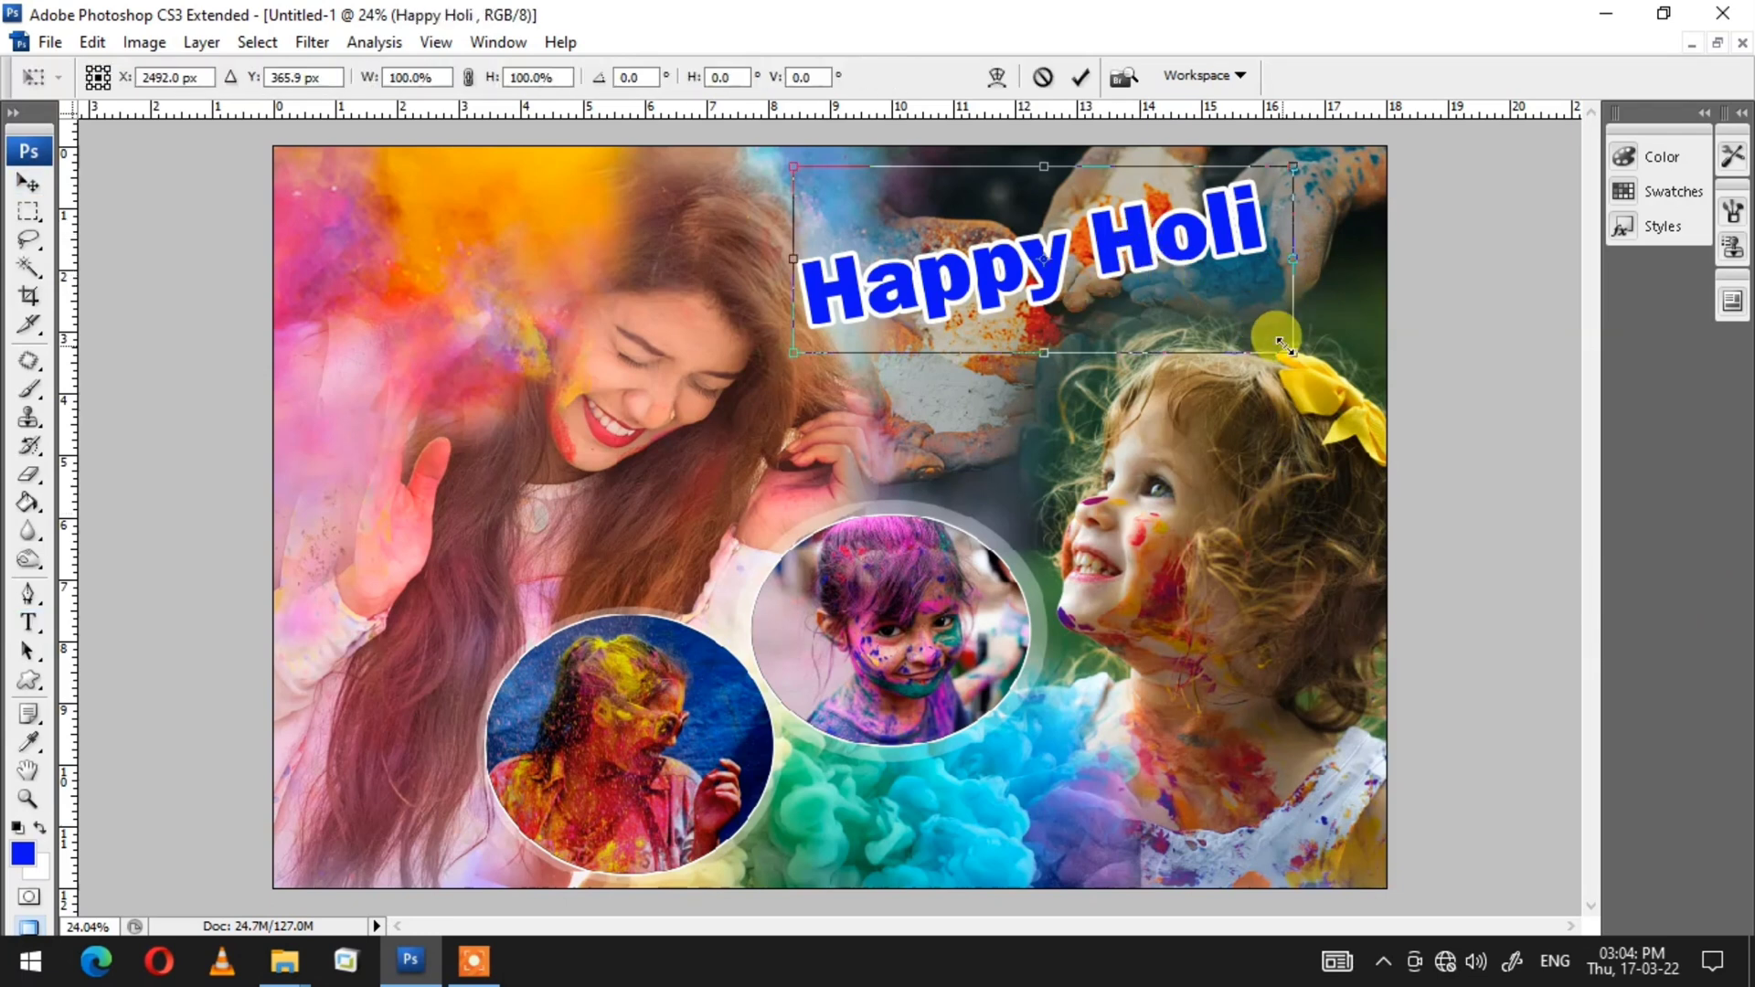
pyautogui.moveTo(1290, 350); pyautogui.dragTo(1229, 316)
pyautogui.press('Return')
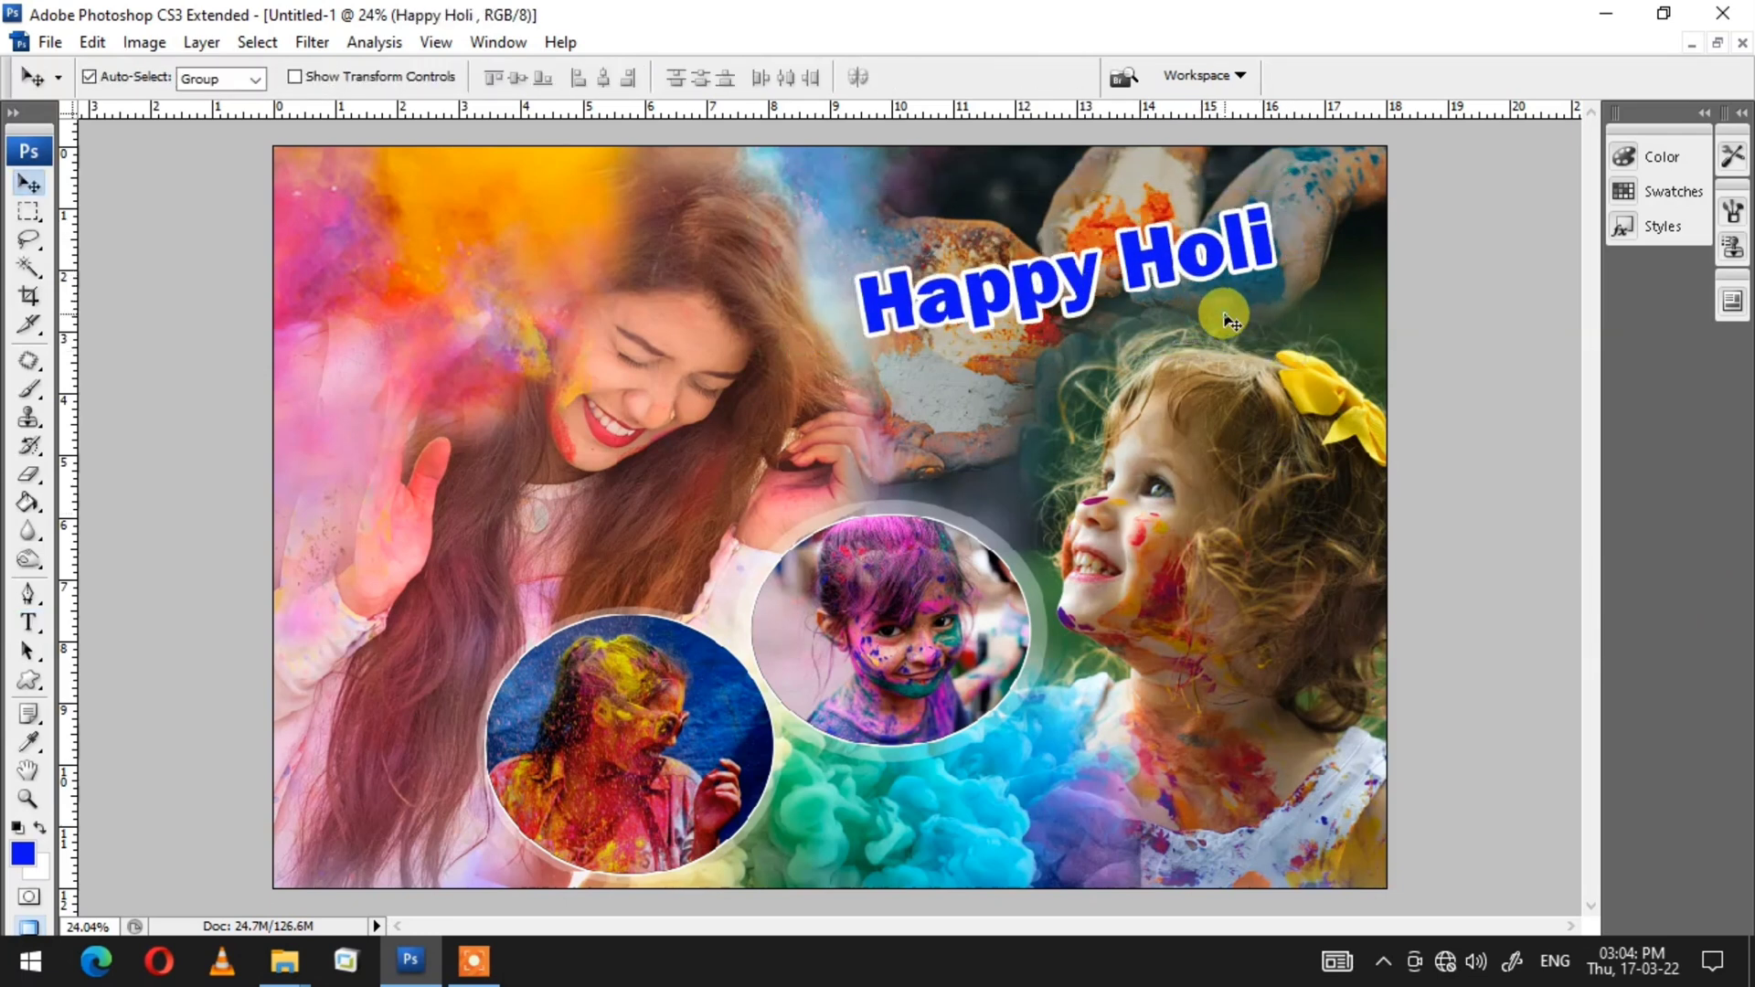
pyautogui.moveTo(1084, 295); pyautogui.dragTo(1065, 298)
pyautogui.press('z')
pyautogui.rightClick(1088, 470)
pyautogui.click(1133, 485)
pyautogui.press('v')
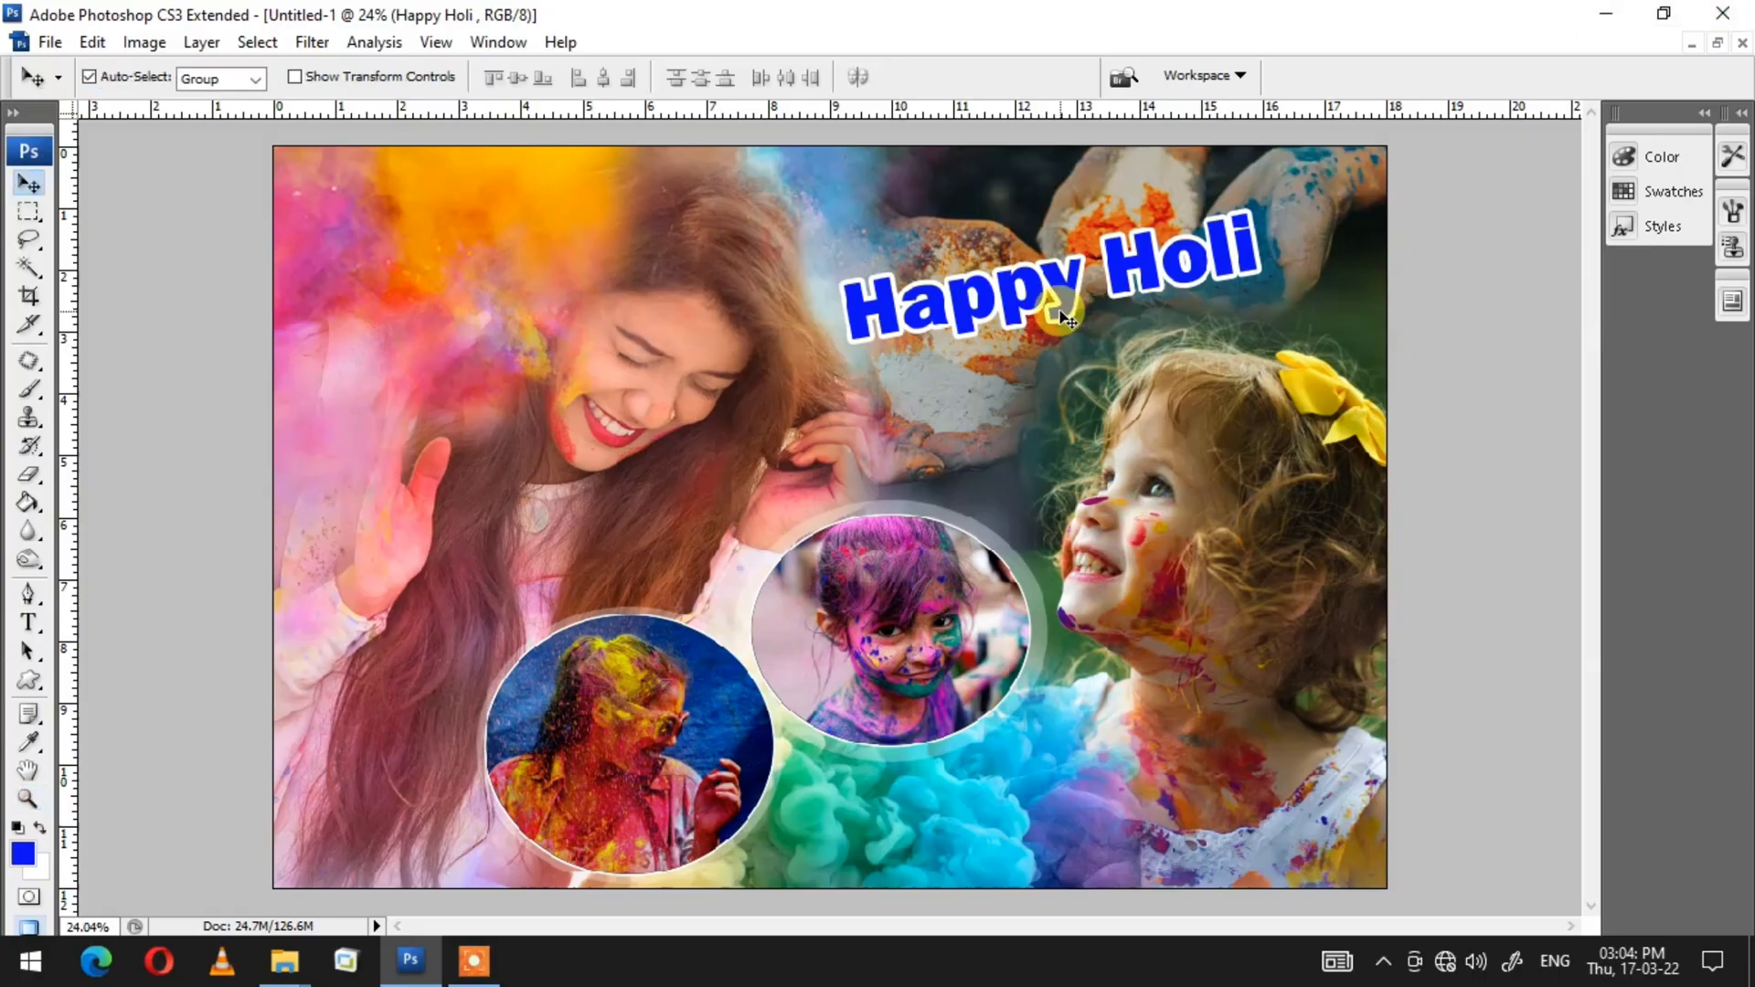